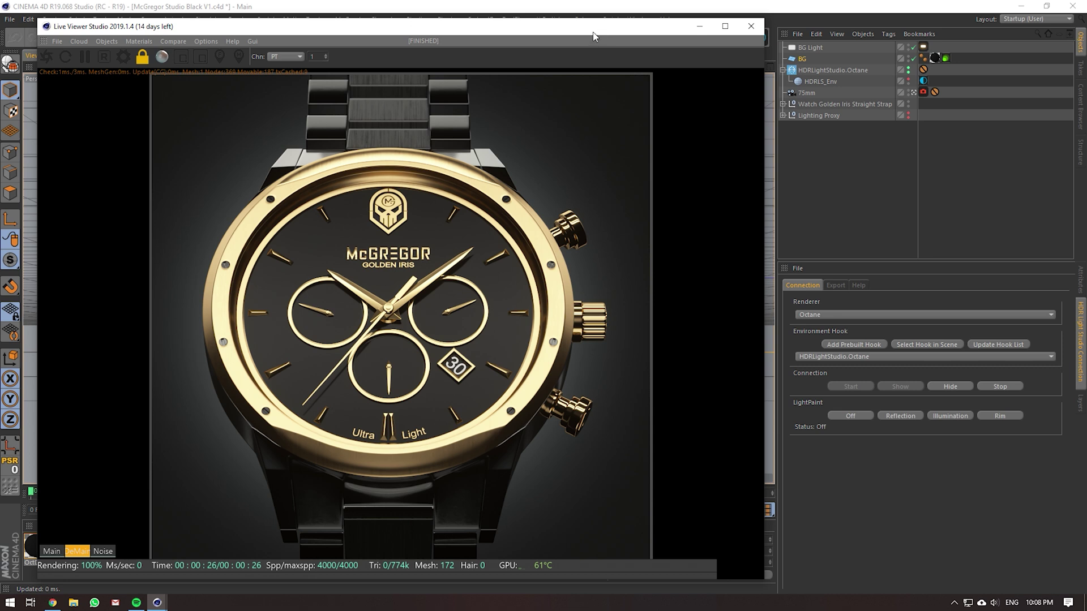
- Hide HDRLS_Env from rendering and disable the BG Light
left_click_drag(594, 32, 1086, 51)
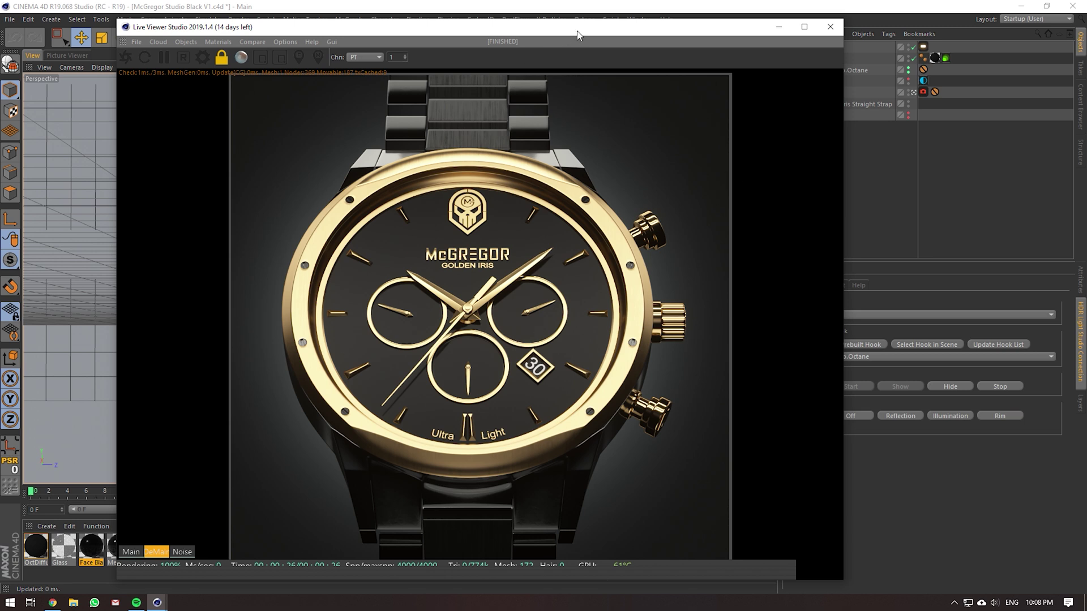
left_click_drag(578, 35, 498, 31)
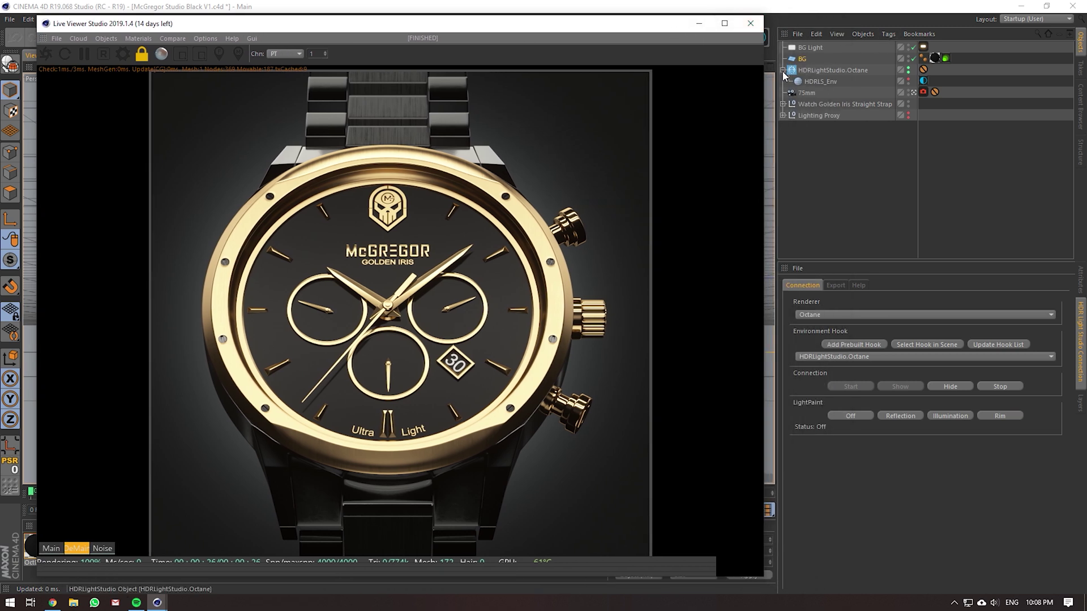
left_click(783, 72)
left_click(783, 71)
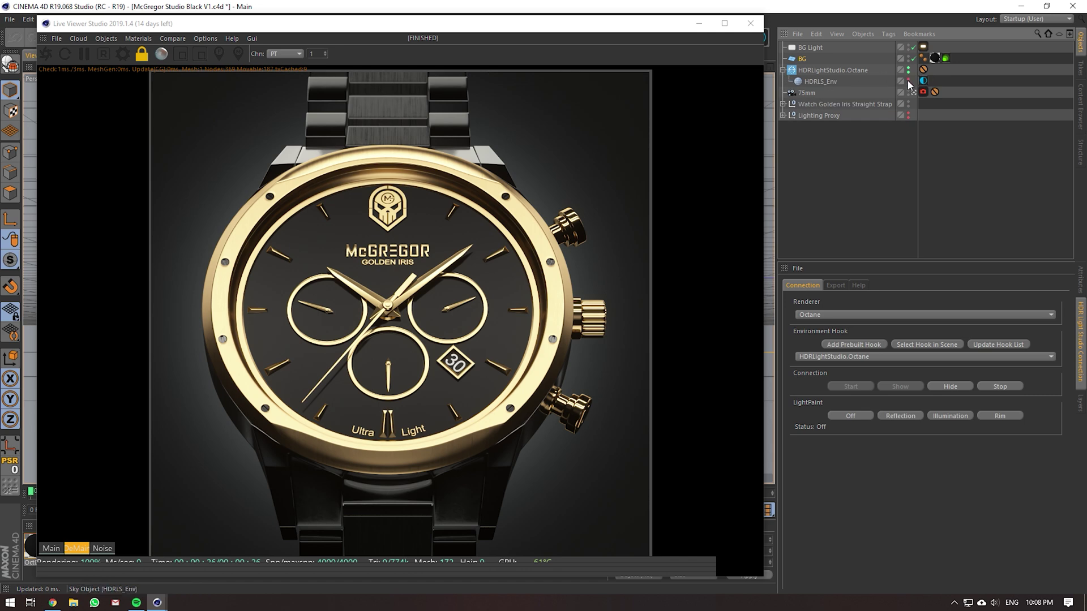
left_click(908, 83)
left_click(909, 83)
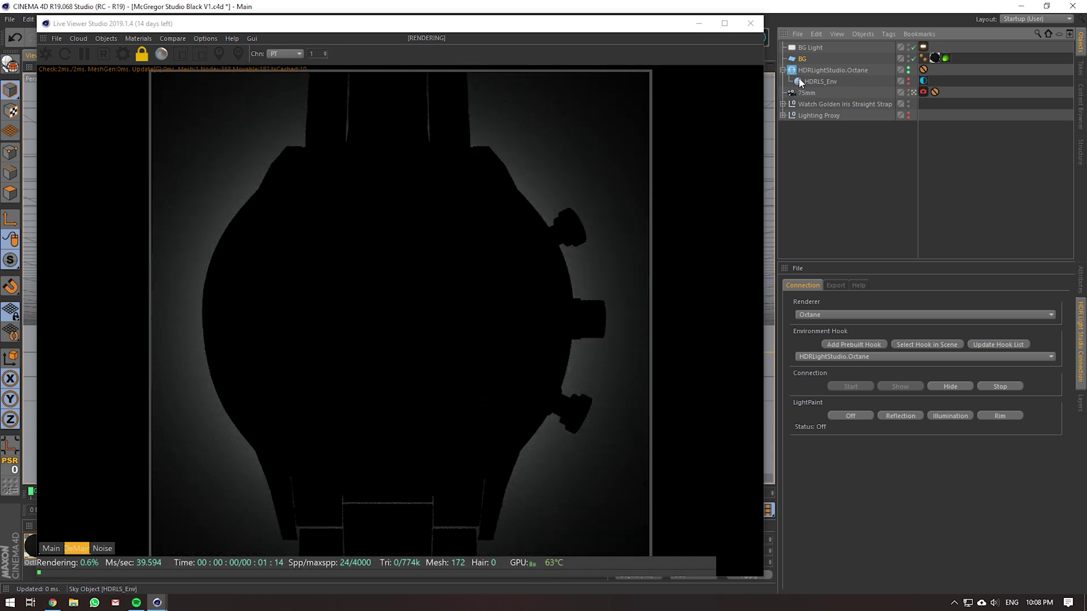
left_click(912, 47)
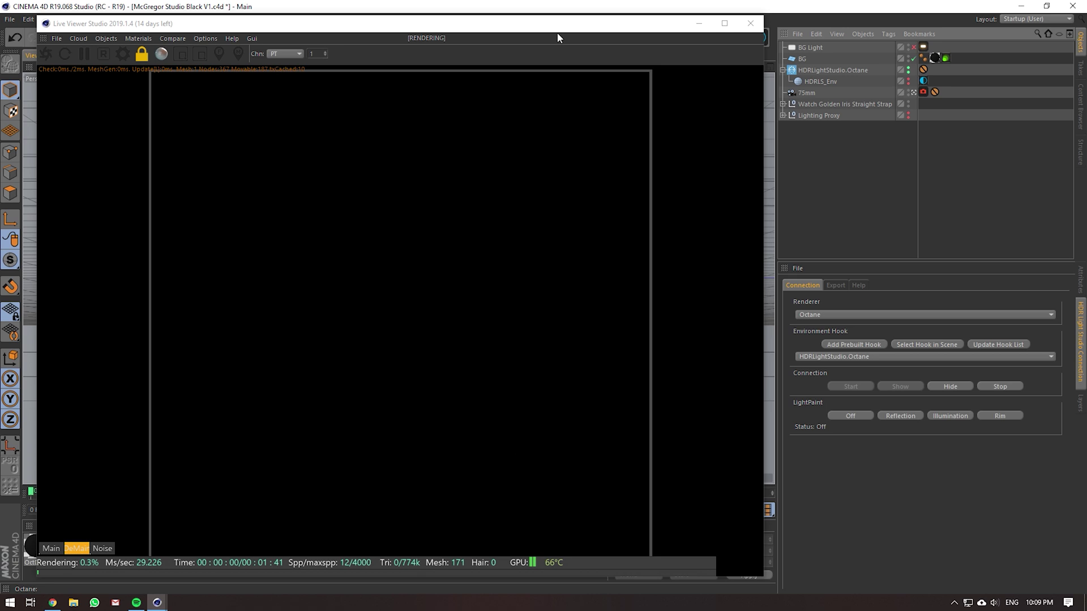
- Add a test OctaneSky with a Color environment texture, then delete it
left_click_drag(571, 29, 1086, 104)
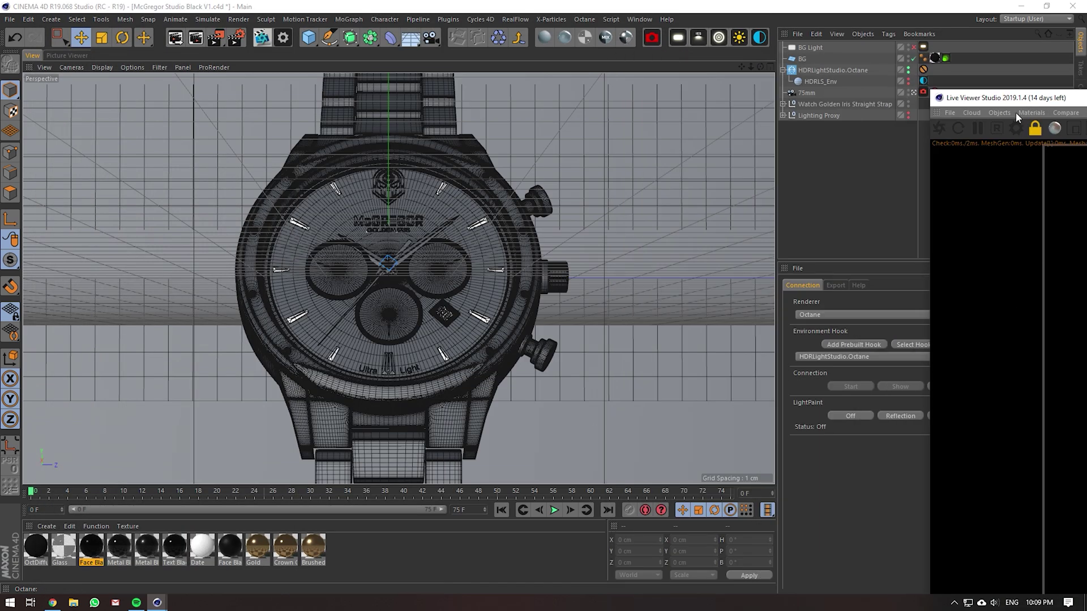
left_click_drag(1016, 98, 198, 58)
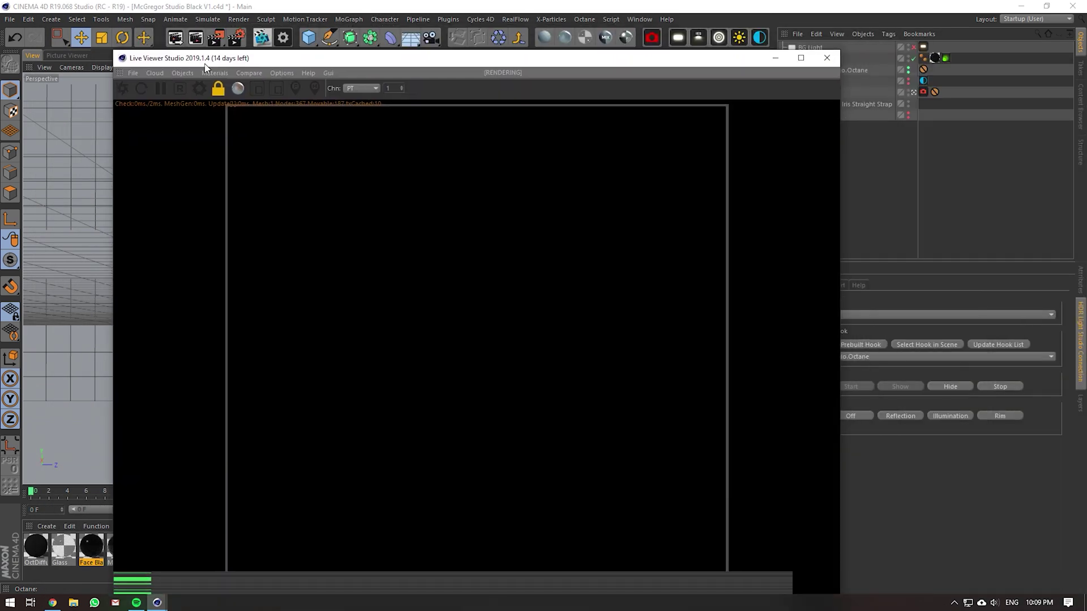
left_click(759, 39)
left_click(1081, 278)
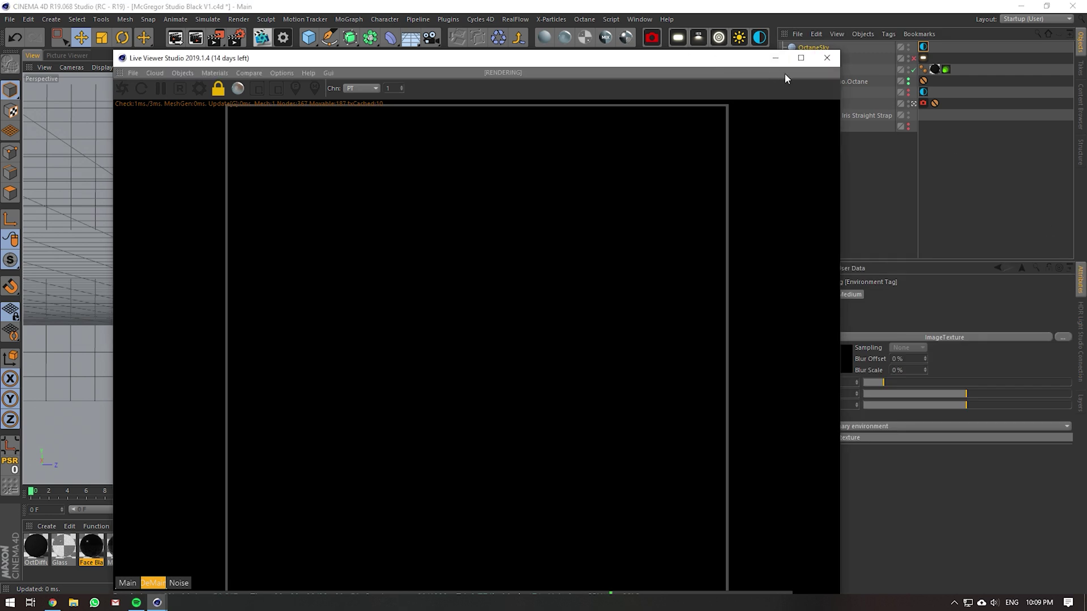
left_click_drag(730, 63, 662, 27)
left_click(833, 338)
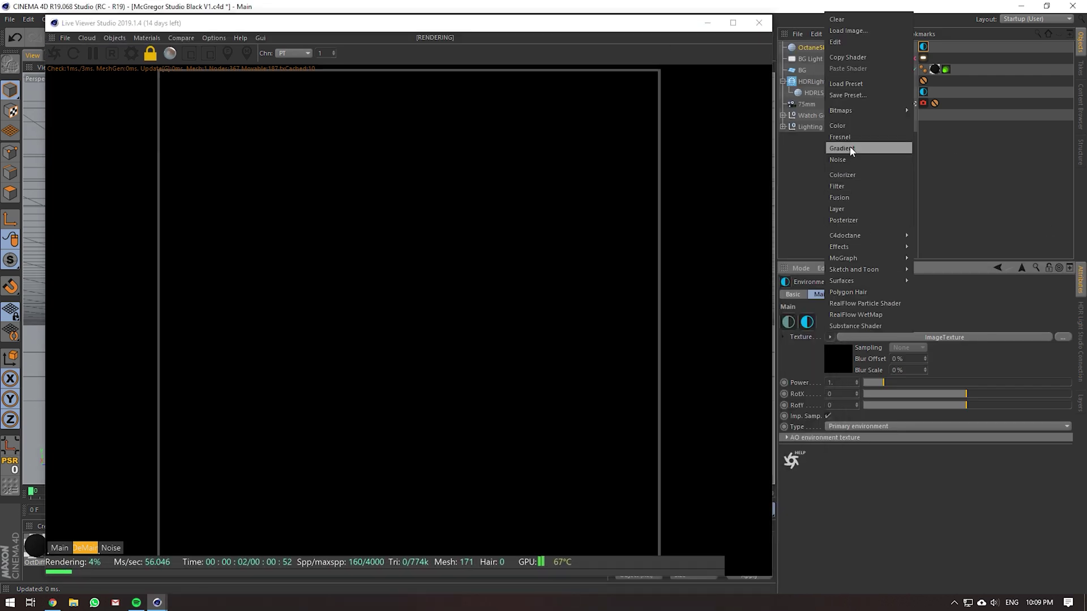
left_click(867, 130)
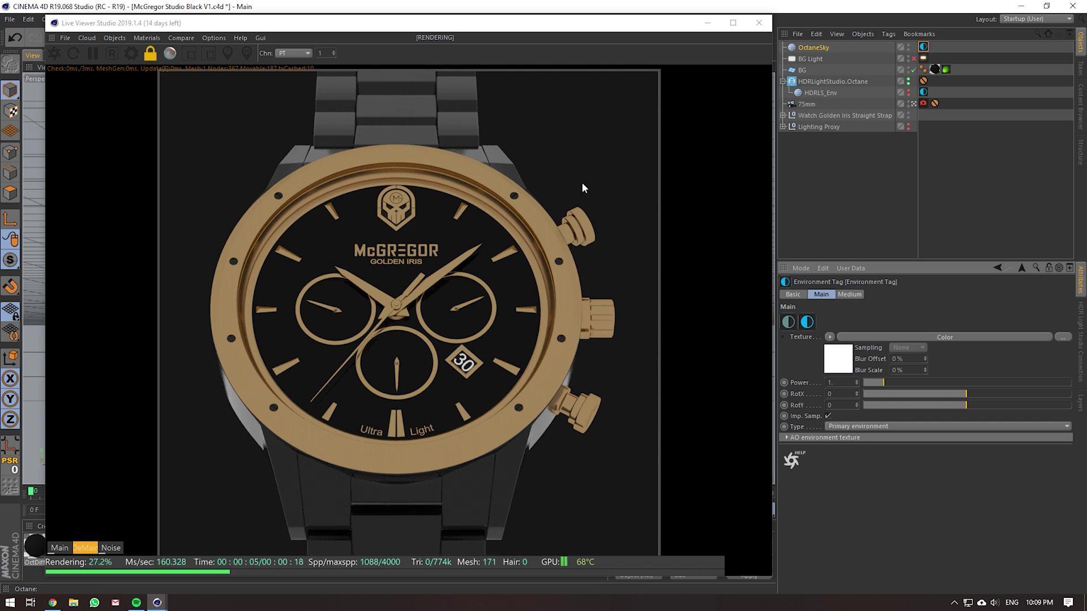
left_click(820, 50)
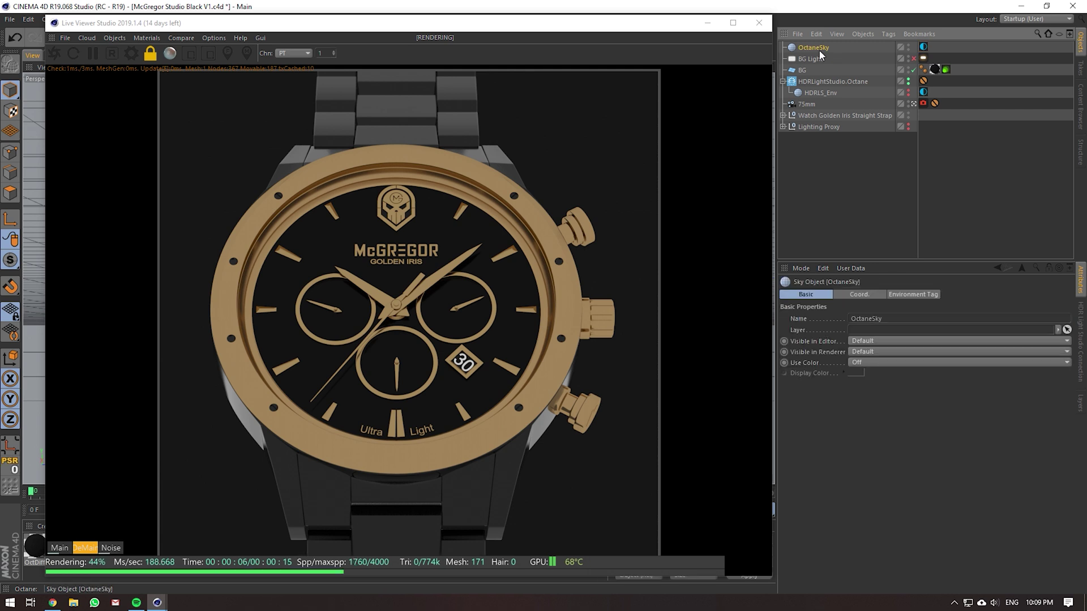
key("Delete")
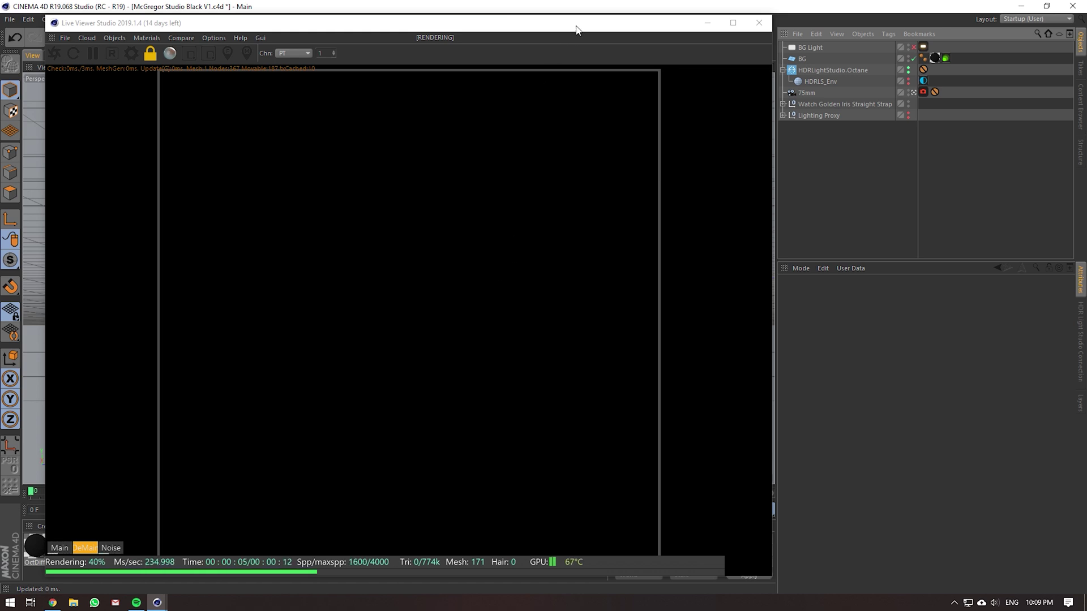
- Delete the old HDRLightStudio.Octane hook and save the scene with Ctrl+S
mouse_move(576, 30)
left_mouse_down()
mouse_move(1065, 61)
mouse_move(541, 29)
mouse_move(573, 22)
left_mouse_up()
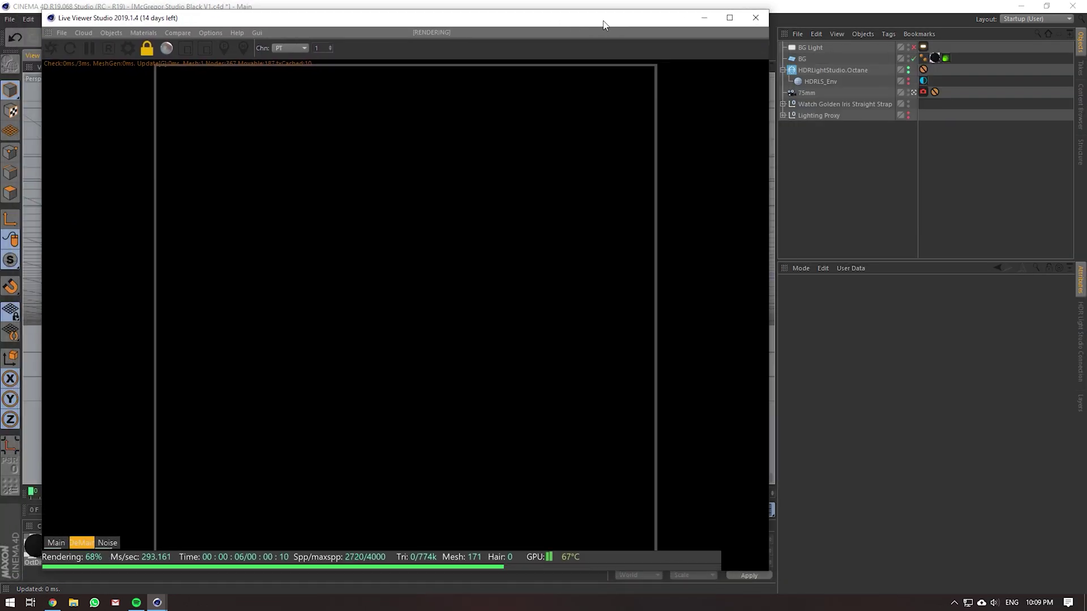
left_click(851, 70)
key("Delete")
left_click_drag(669, 22, 670, 51)
key("ctrl+s")
- Add a fresh prebuilt HDR Light Studio hook from the Connection settings
left_click_drag(574, 52, 569, 63)
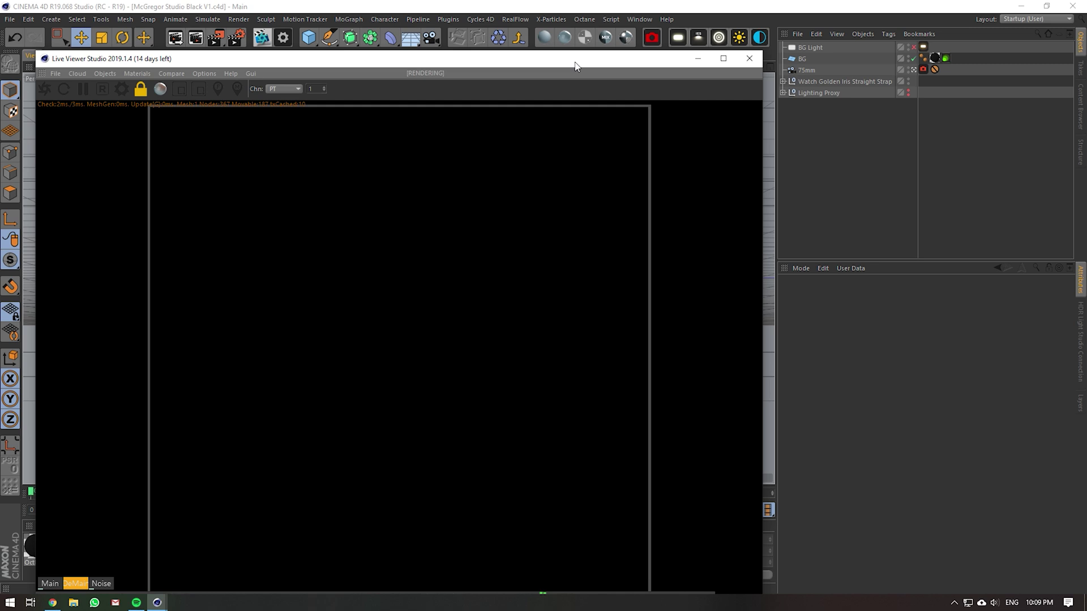
left_click(1081, 320)
left_click(855, 347)
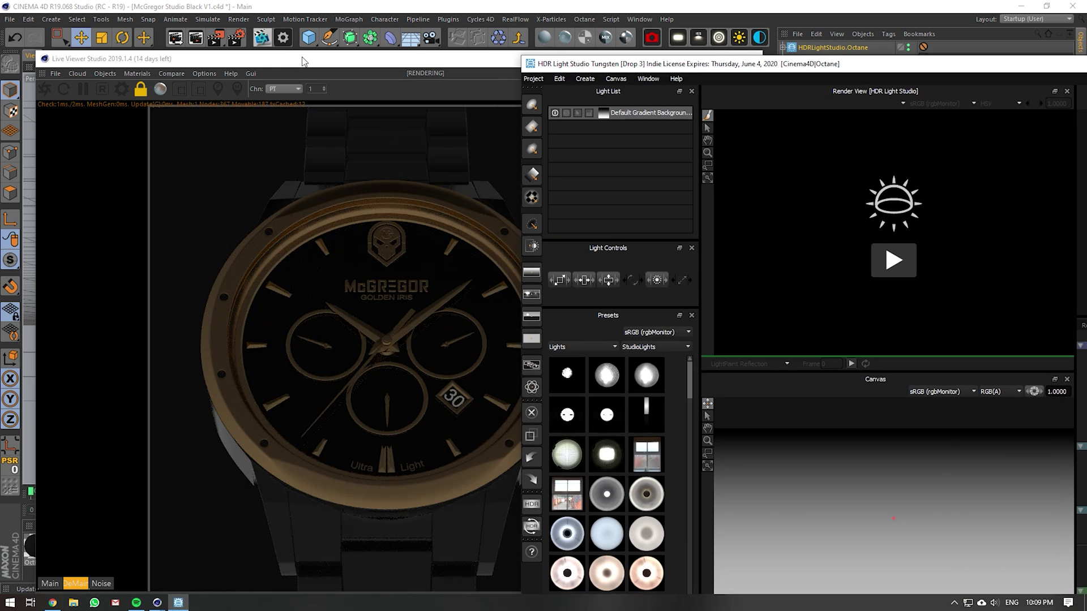
- Narrow the Live Viewer, shrink HDR Light Studio, and park the Live Viewer over the viewport
left_click_drag(305, 62, 253, 18)
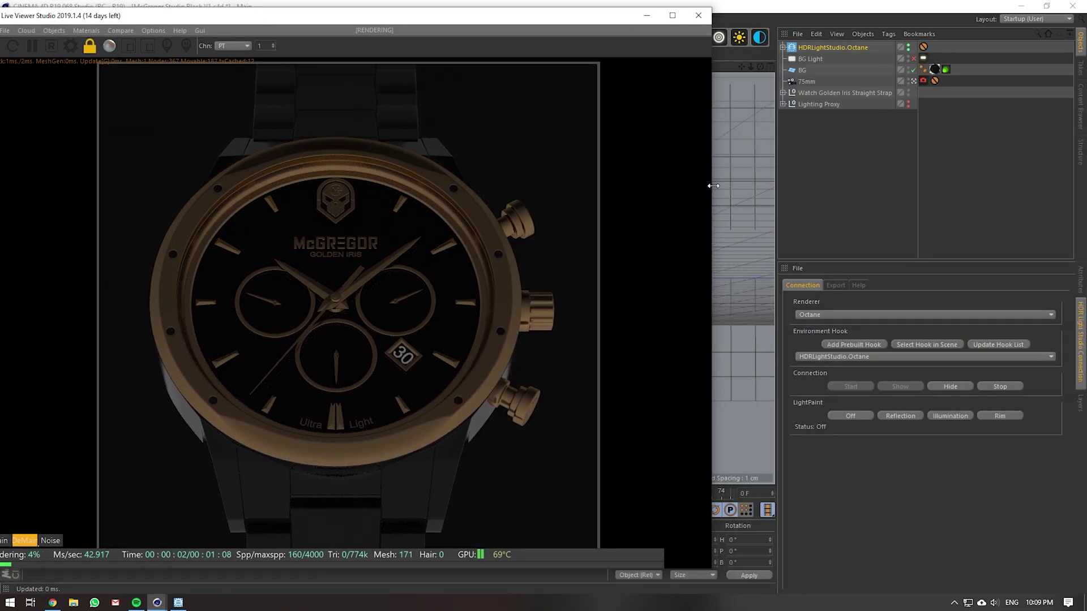
left_click_drag(713, 186, 512, 186)
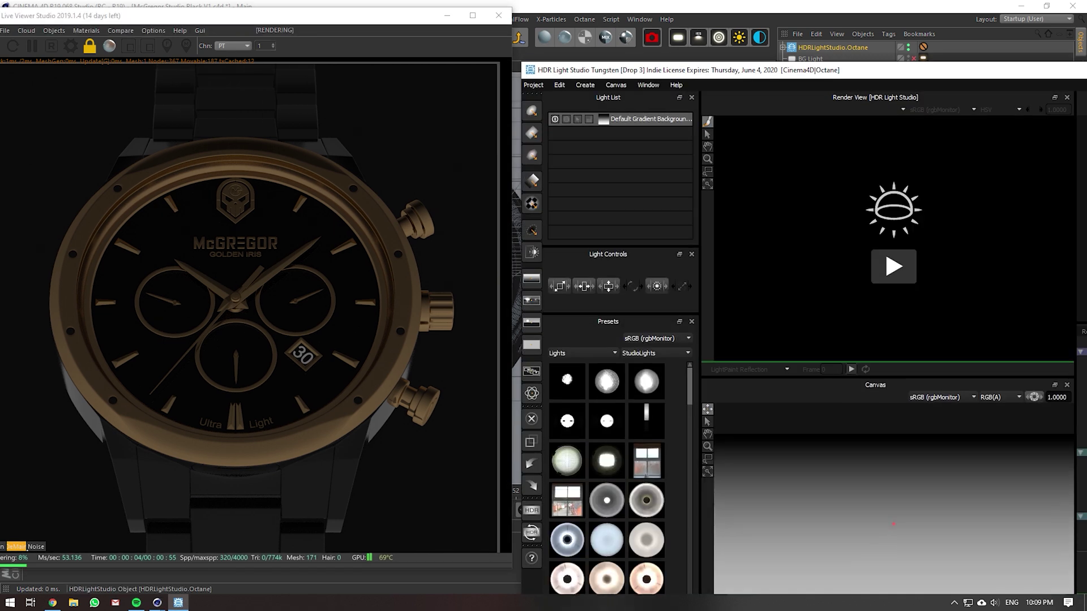
left_click_drag(576, 73, 507, 119)
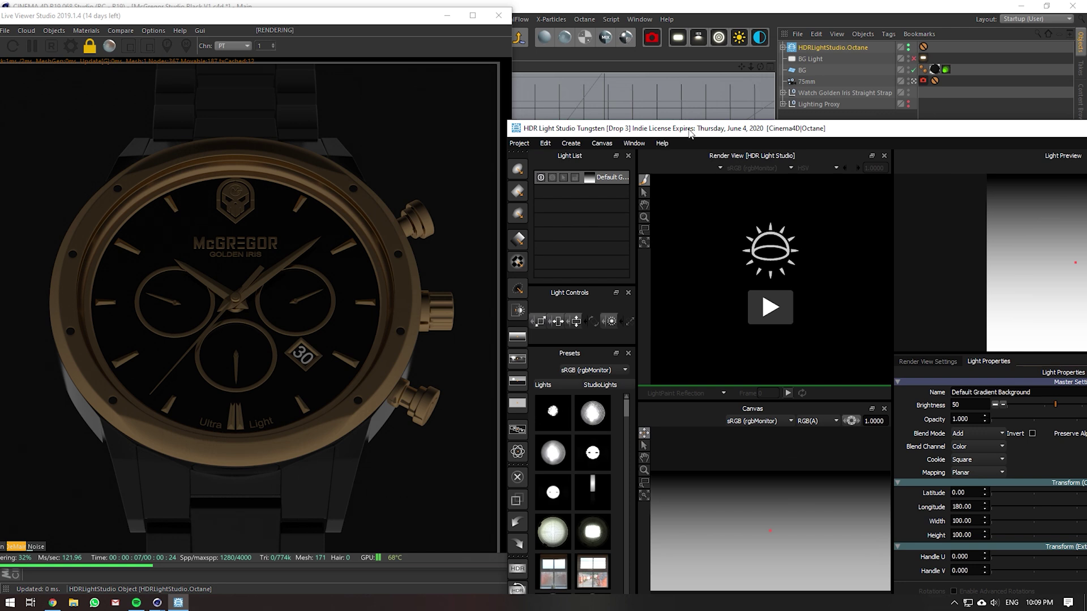
left_click_drag(691, 131, 698, 268)
left_click_drag(383, 24, 433, 297)
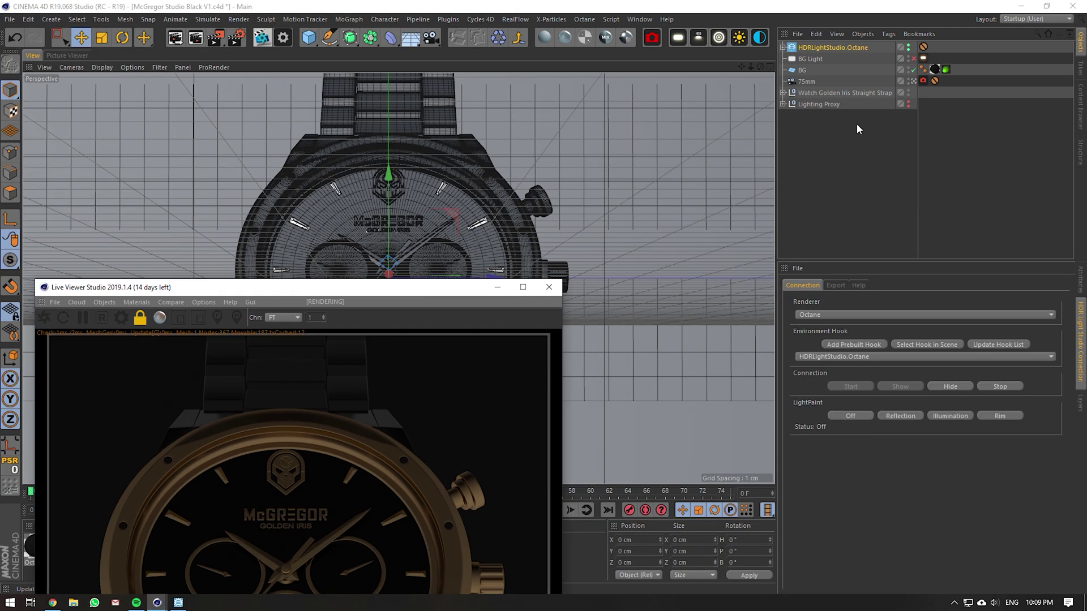
- Isolate the Lighting Proxy and select the Back subdivision surface under Body
left_click(892, 104)
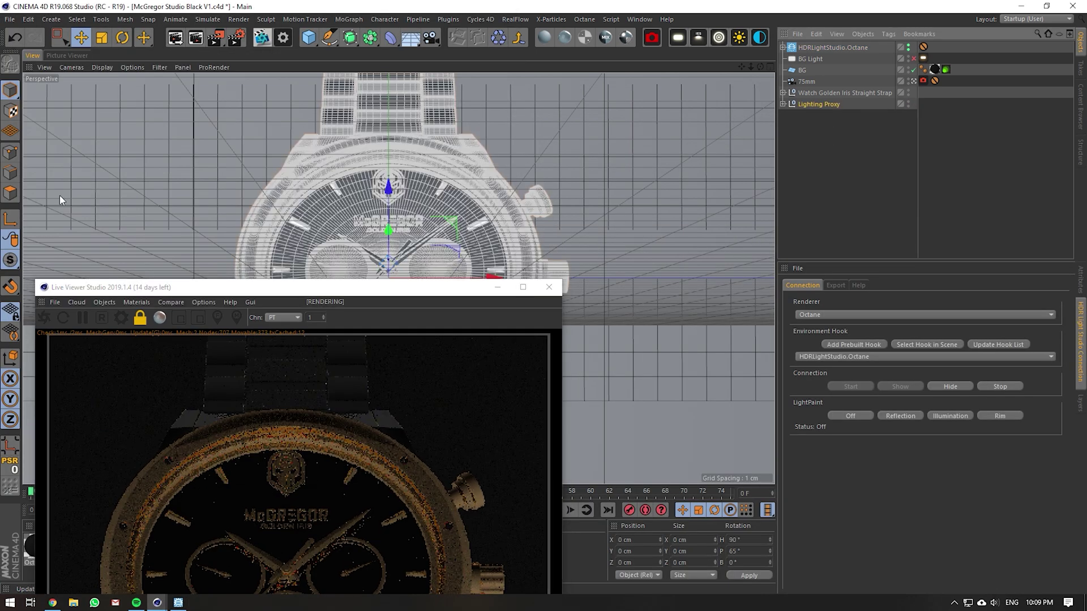
left_click_drag(16, 258, 35, 317)
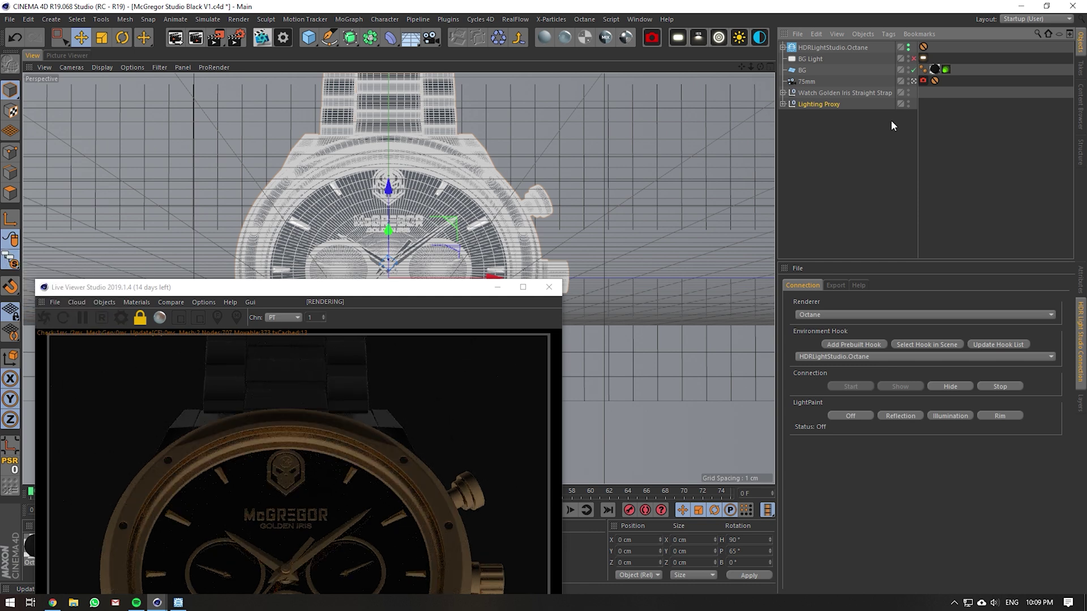
left_click(784, 104)
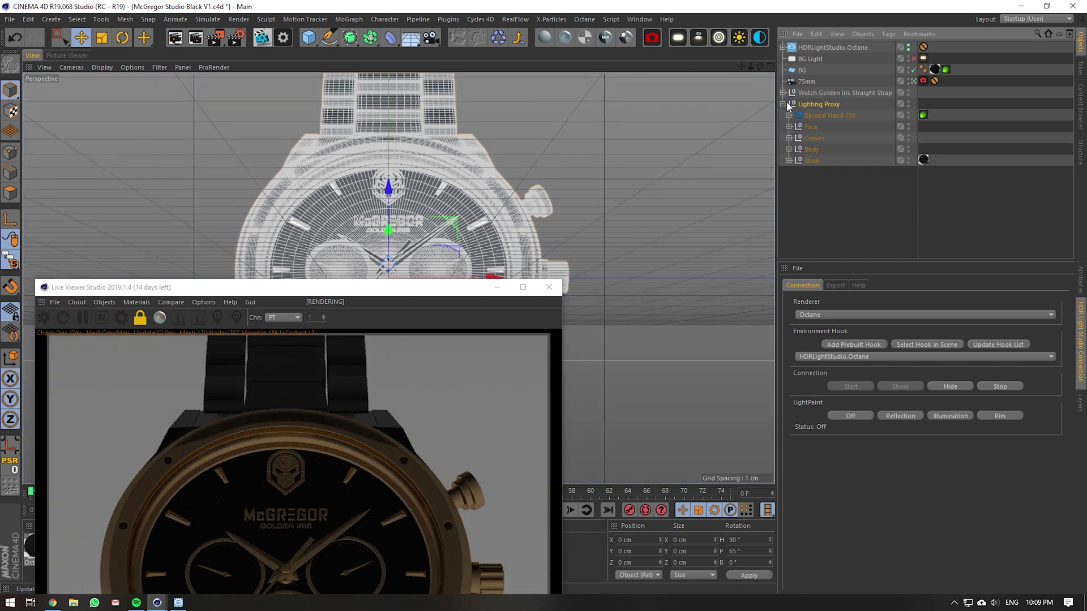
left_click(797, 160)
left_click(789, 161)
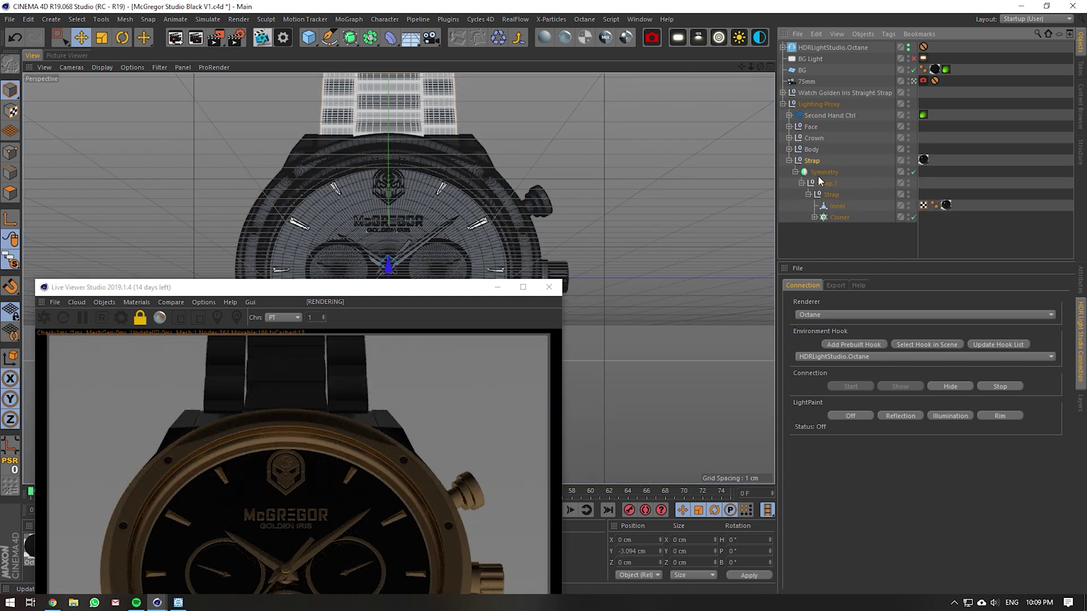
left_click(789, 161)
left_click(797, 149)
left_click(789, 149)
left_click(817, 206)
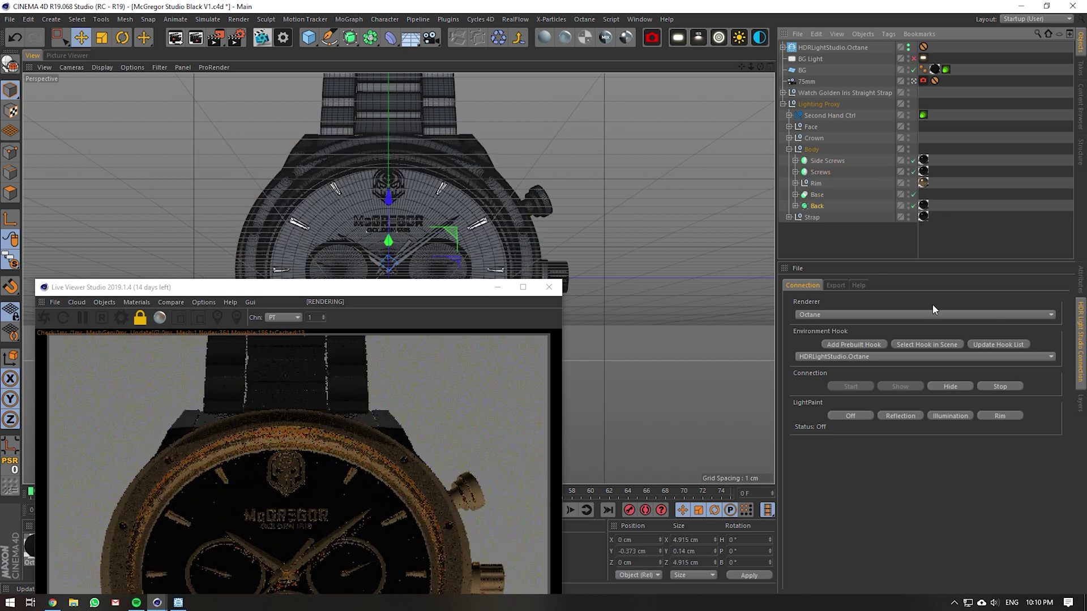
- Lower the Back's Subdivision Editor and Subdivision Renderer levels to 1
left_click(1080, 281)
left_click(891, 331)
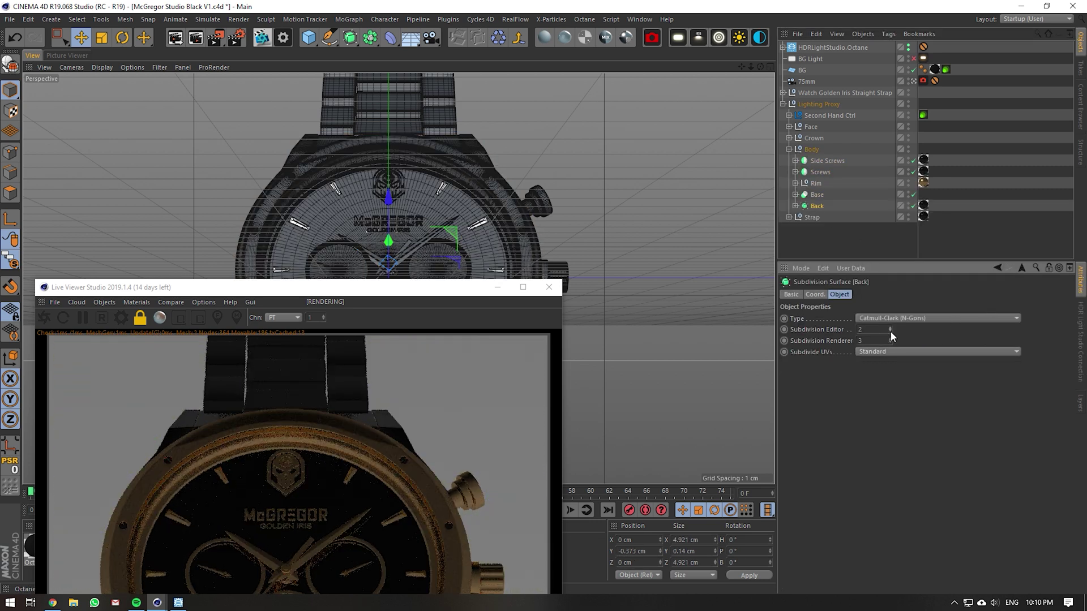
left_click(891, 332)
left_click(890, 343)
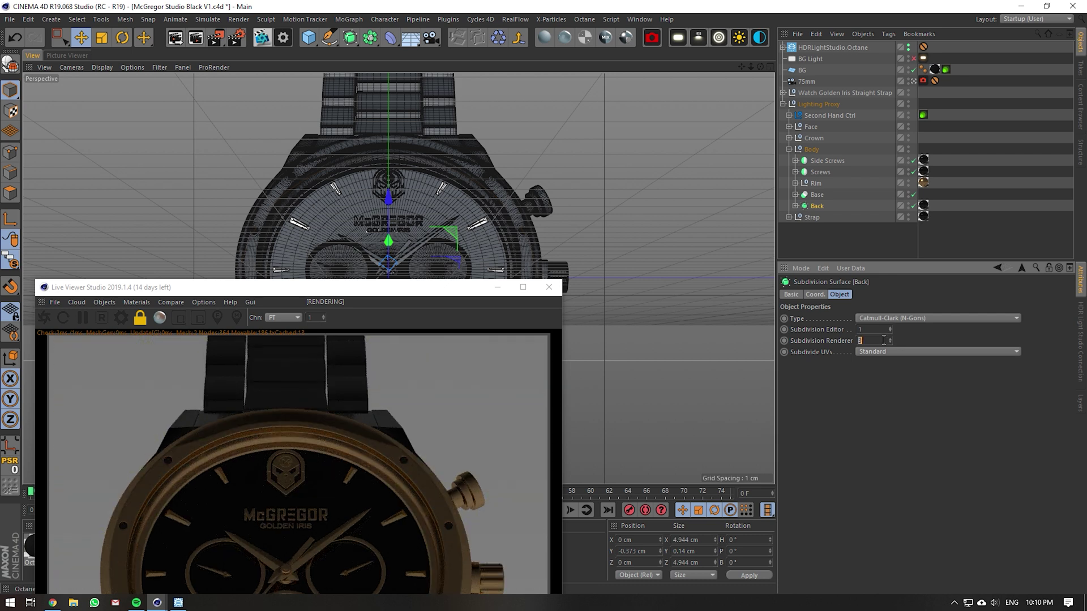
left_click(890, 342)
left_click_drag(437, 291, 468, 450)
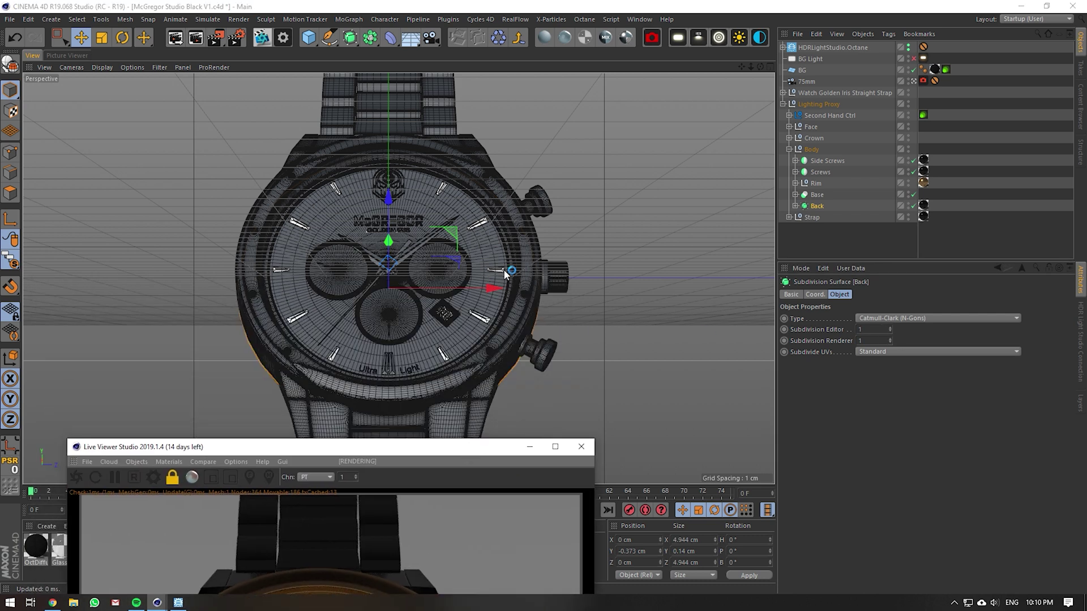
- Inspect the Rim and Screws groups, collapse Body, and select the Lighting Proxy group
left_click(518, 228)
left_click(795, 183)
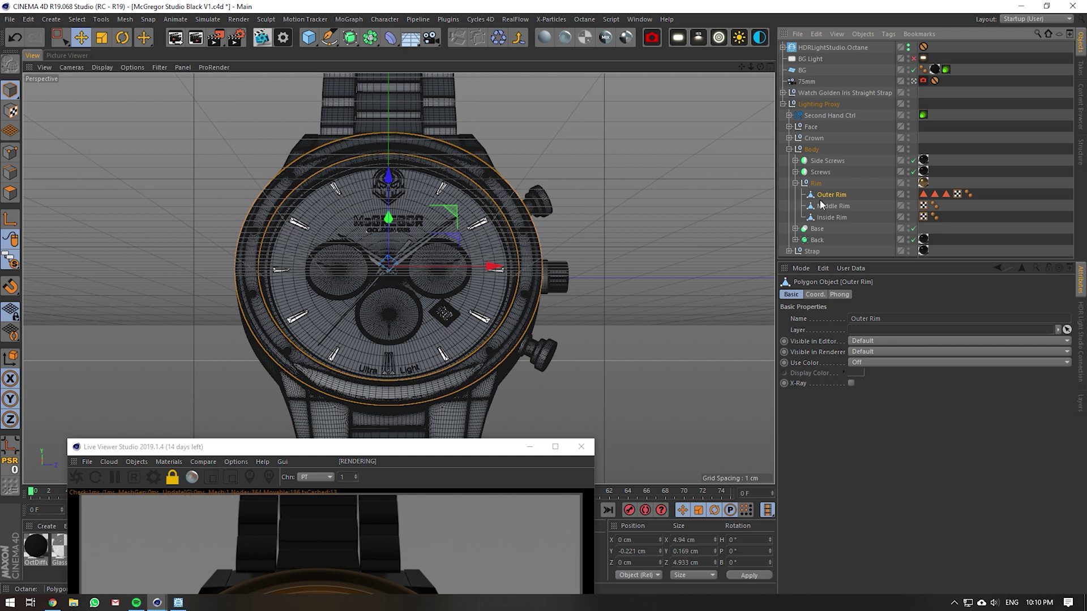
left_click(796, 183)
left_click(804, 172)
left_click(796, 172)
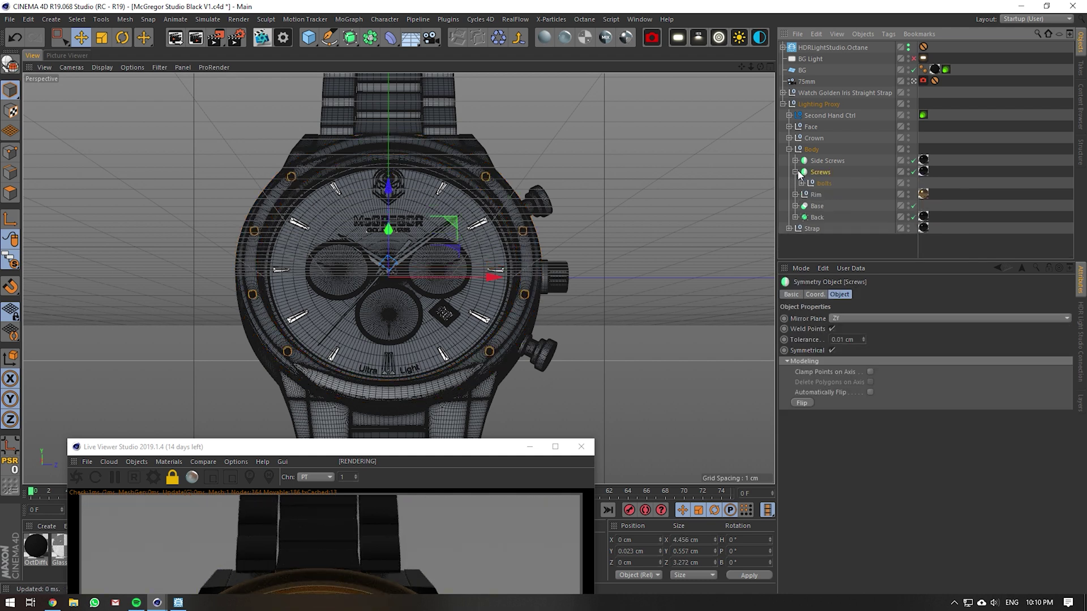
left_click(796, 173)
left_click(789, 149)
left_click(813, 105)
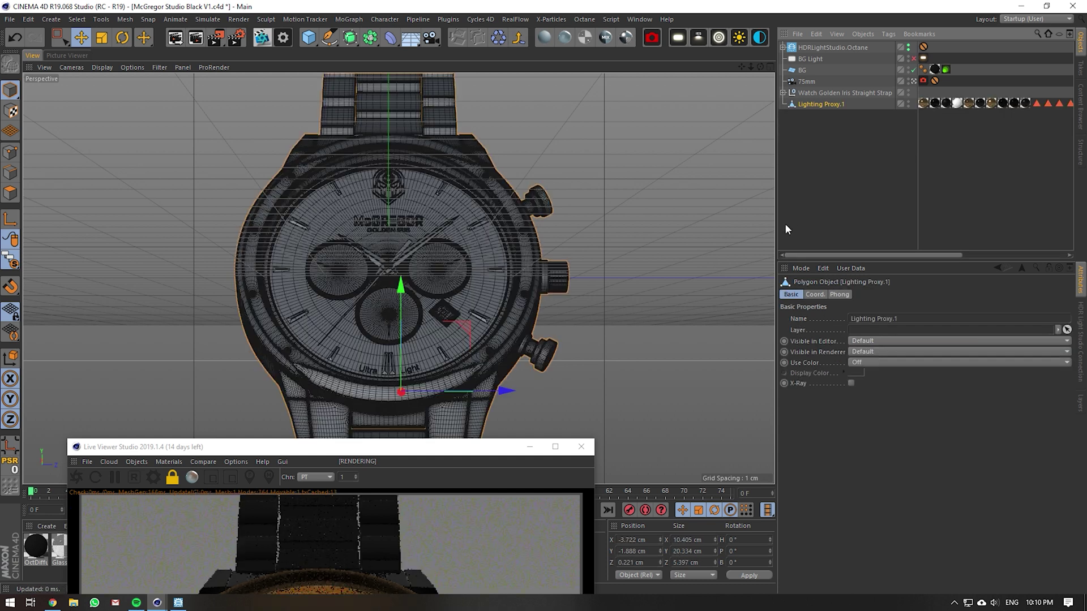
- Expand the watch and Strap groups and select the Symmetry object
left_click_drag(433, 450, 393, 16)
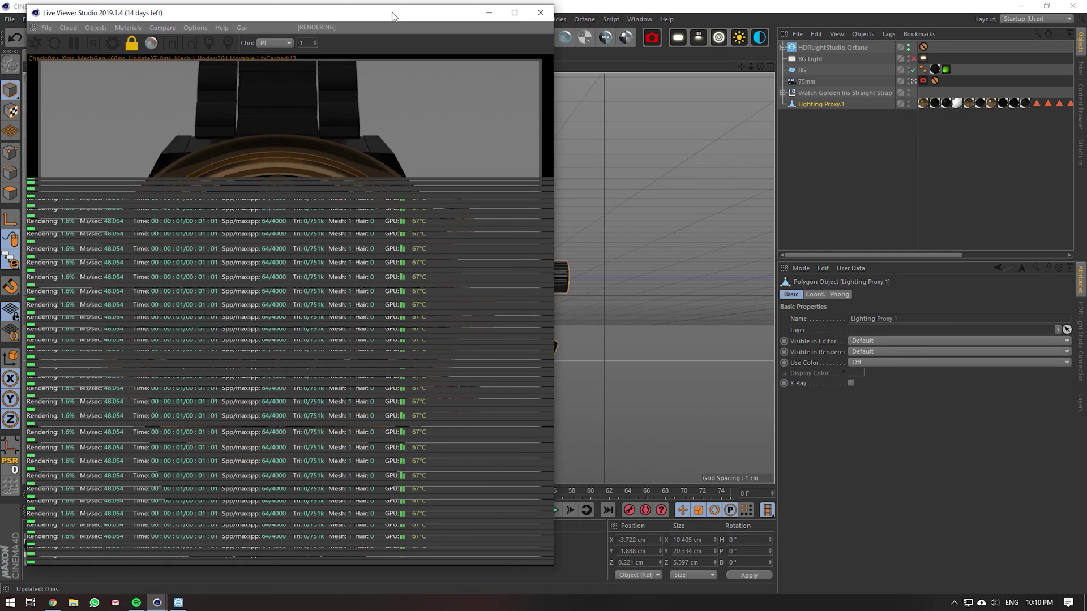
left_click(784, 93)
left_click(789, 161)
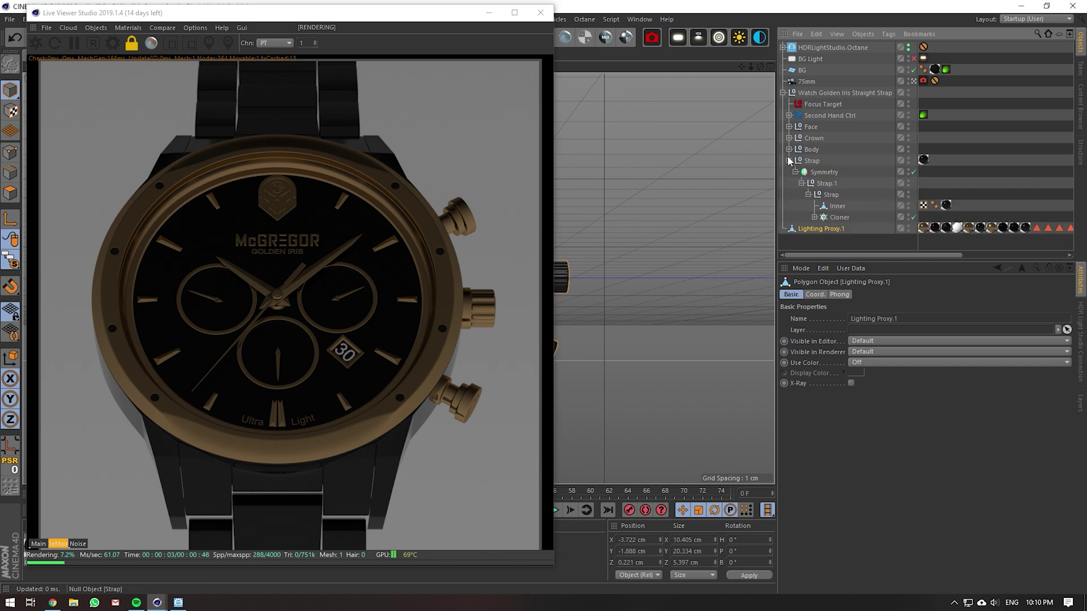
left_click(824, 172)
left_click(788, 161)
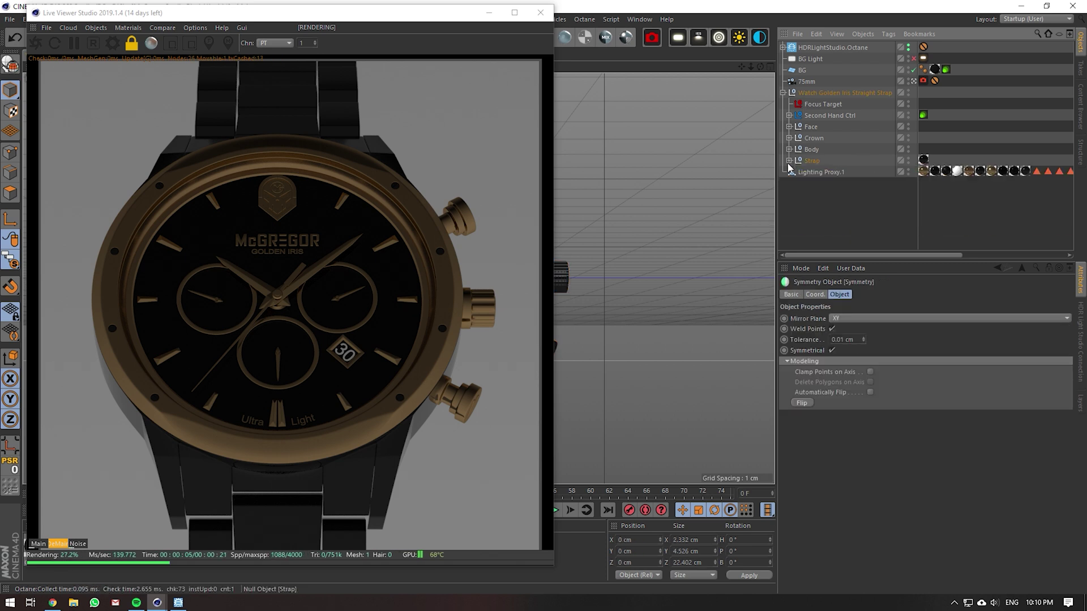
- Select Lighting Proxy.1 and show HDR Light Studio's Collada export options
key("alt+Tab")
left_click_drag(878, 167, 611, 184)
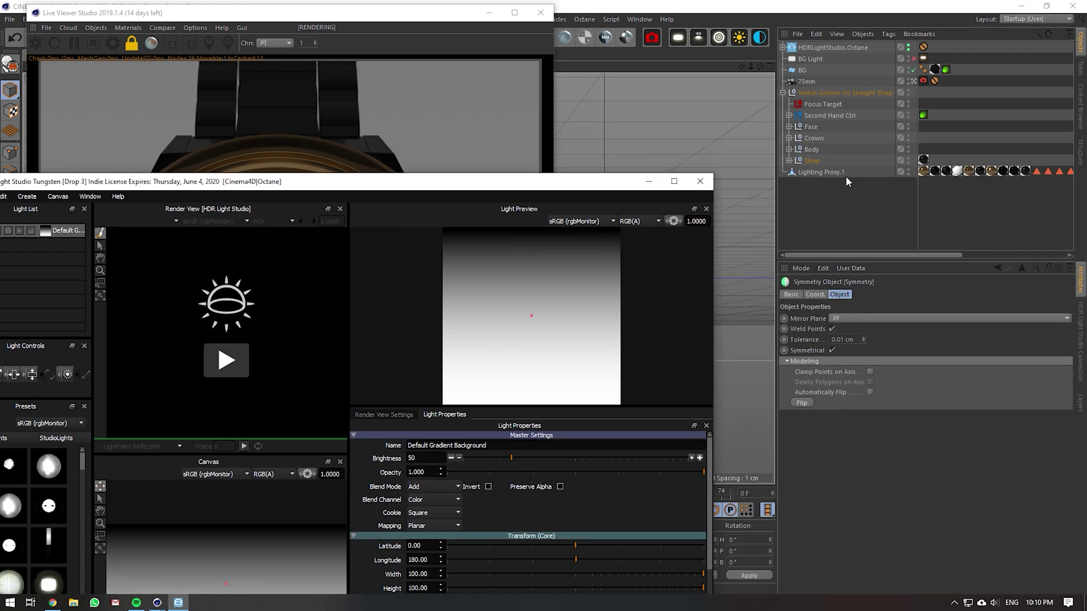
left_click(841, 175)
left_click(1081, 310)
left_click(837, 285)
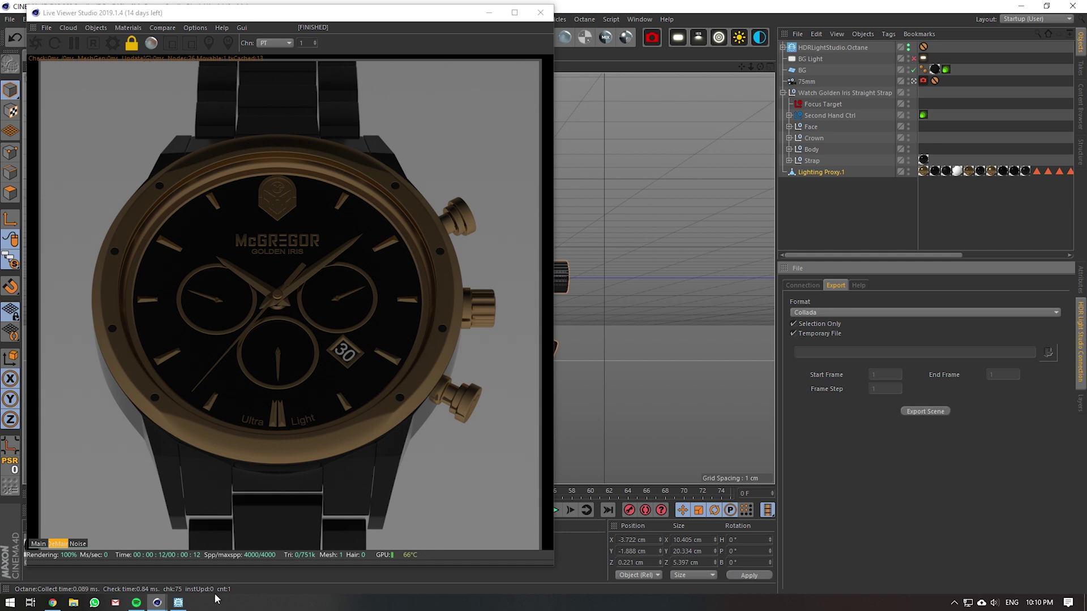
- Show HDR Light Studio's Render View Settings with the exported watch scene previewed
left_click(178, 602)
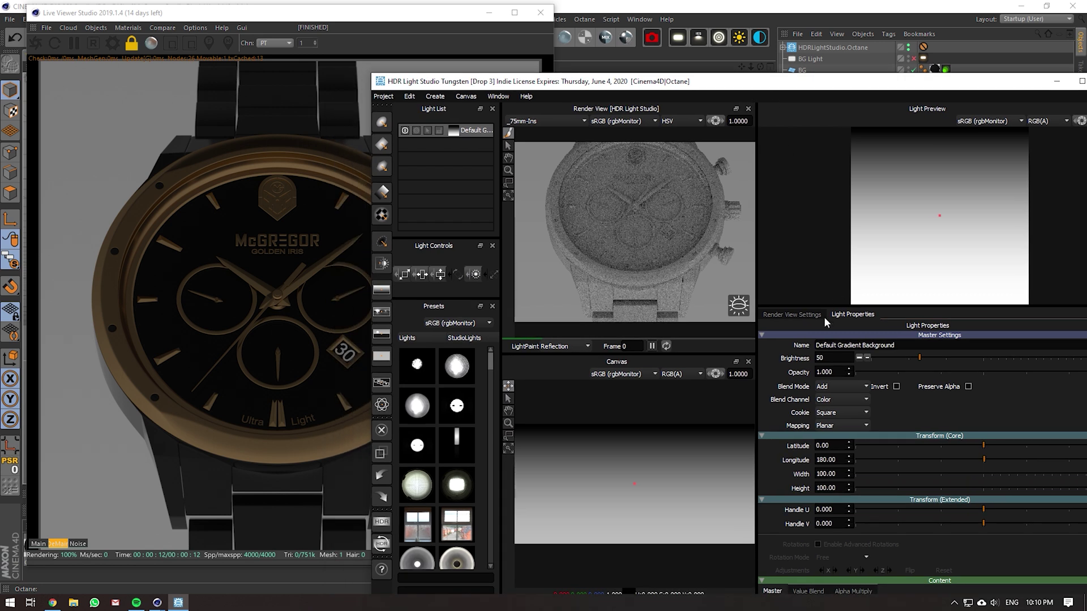
left_click(806, 314)
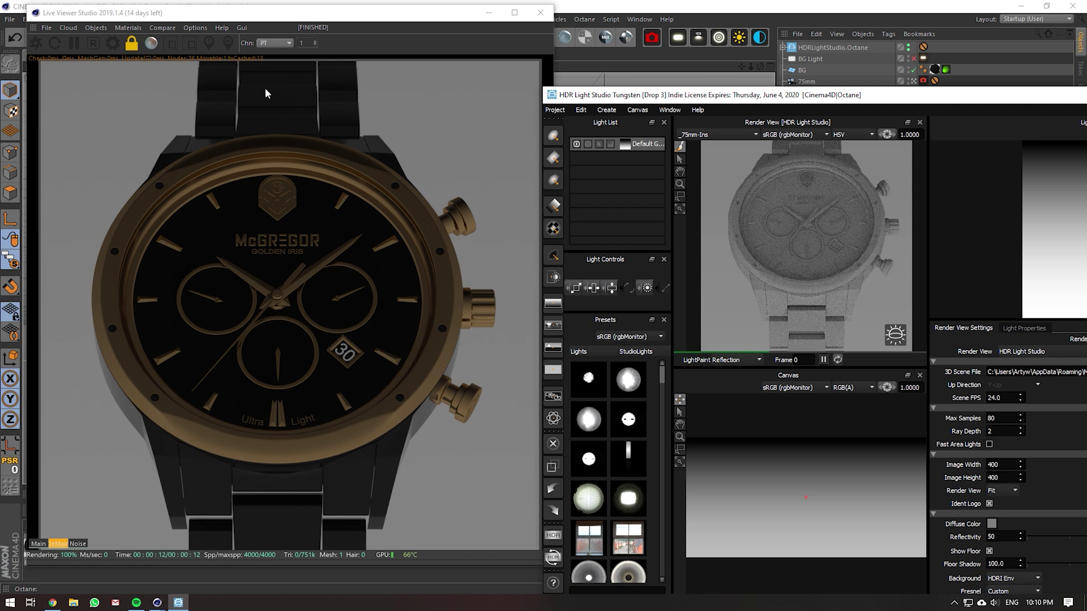
left_click_drag(838, 100, 343, 273)
- Try Film Offset Y 0 % on the 75mm camera, then undo it back to -8.501 %
left_click(814, 89)
left_click(1082, 278)
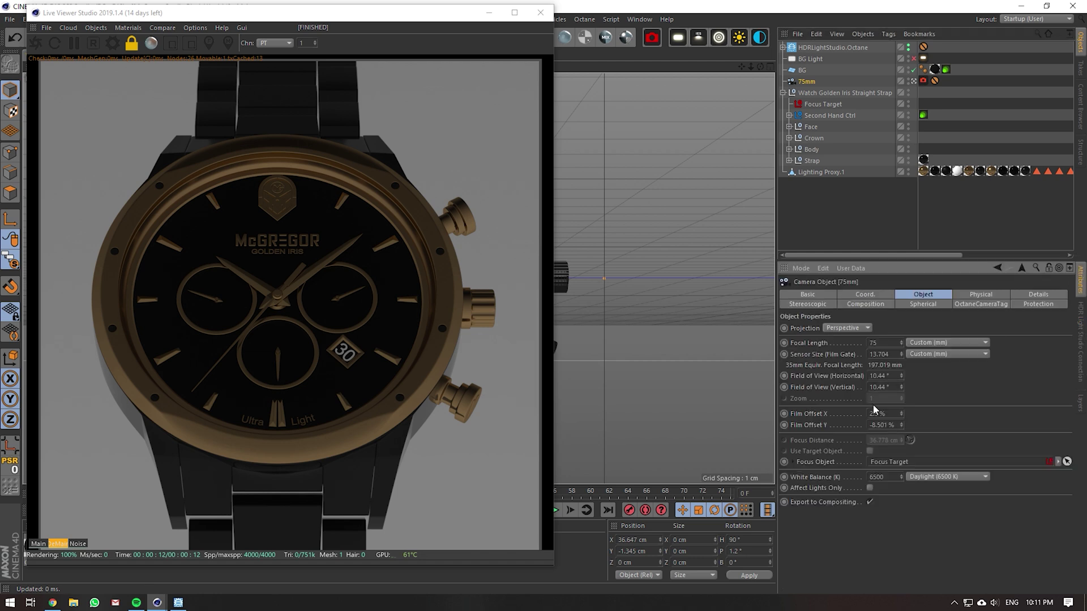
left_click(890, 425)
type("0")
key("Return")
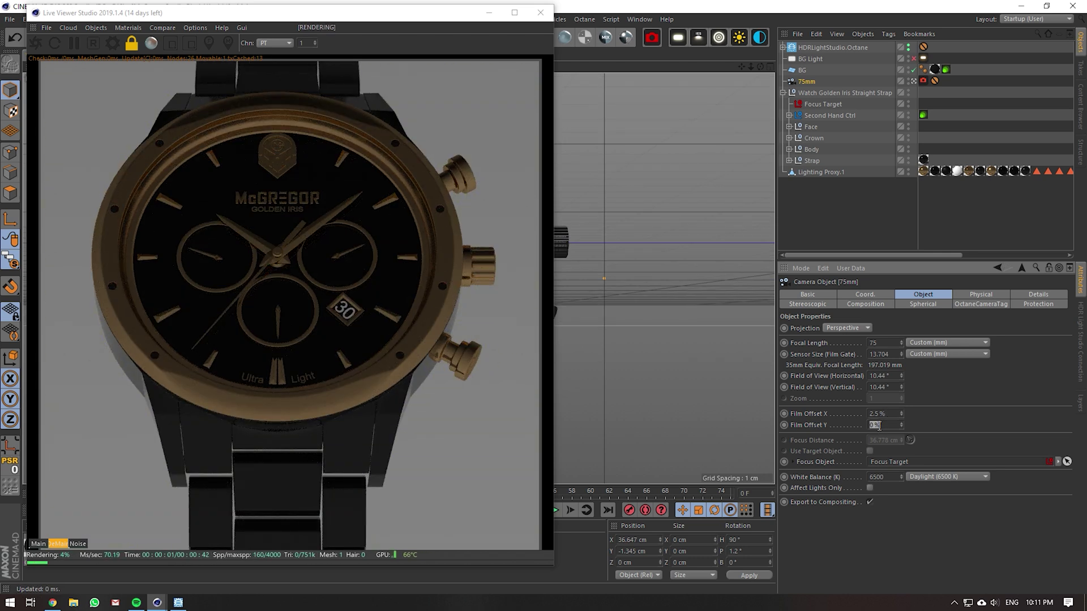
key("ctrl+z")
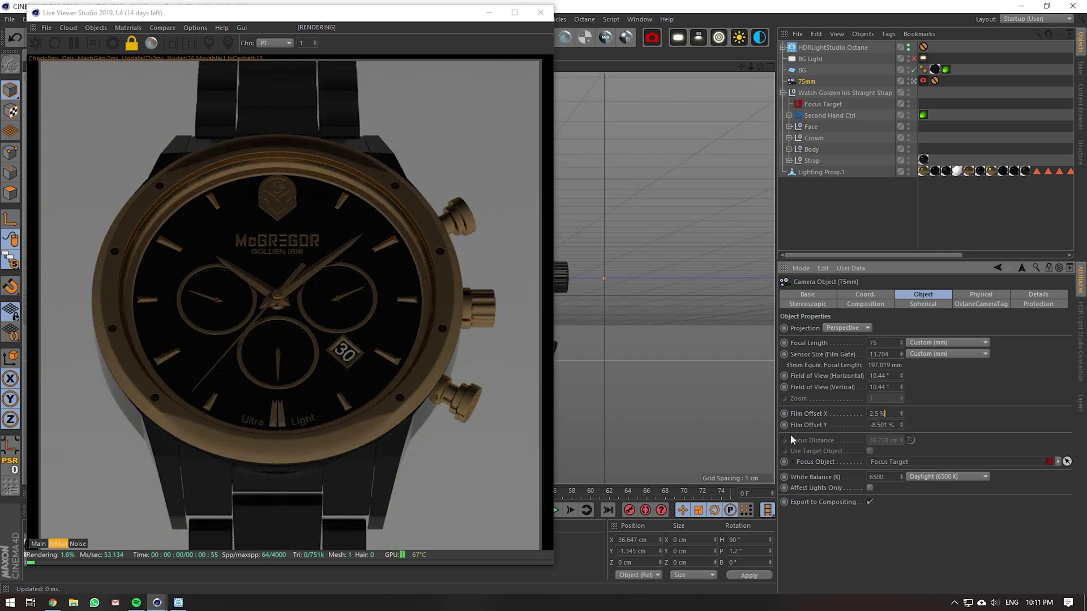
left_click(178, 602)
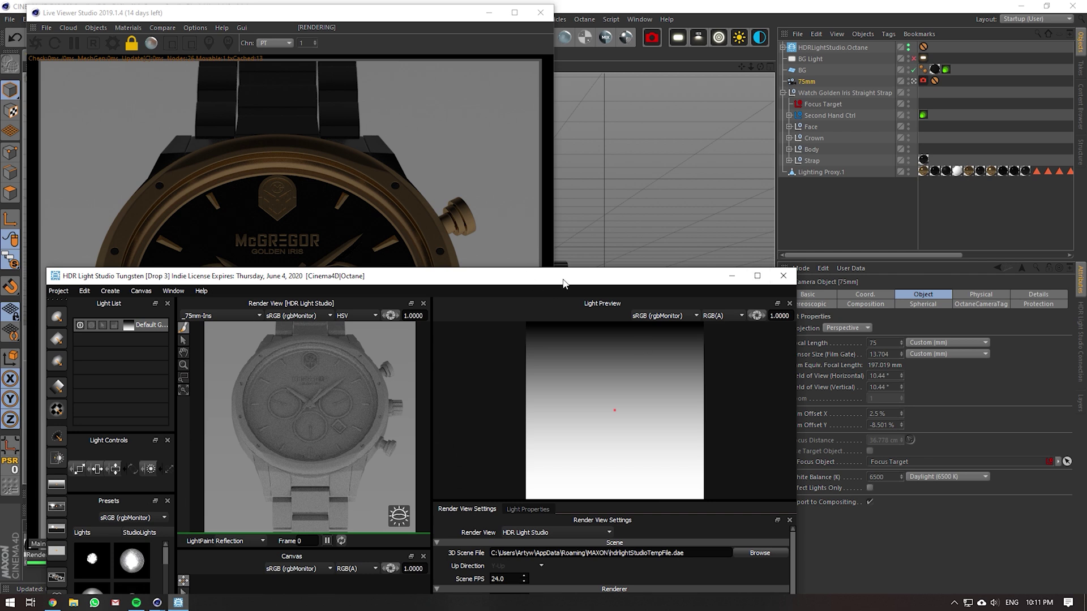
- Switch off the Default Gradient Background light so the watch render goes black
left_click_drag(563, 283, 1005, 167)
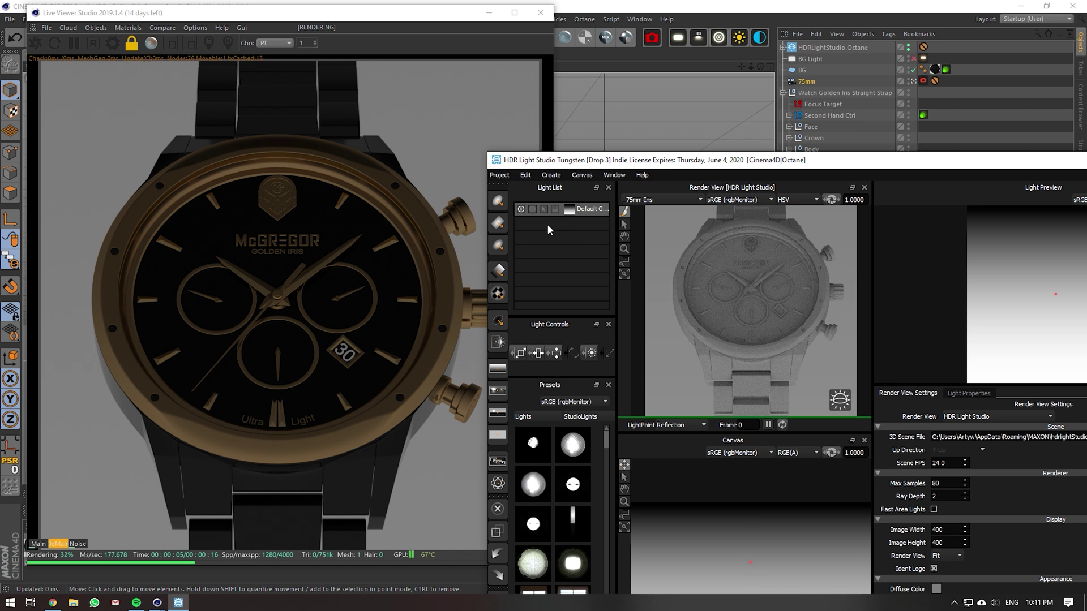
left_click(520, 210)
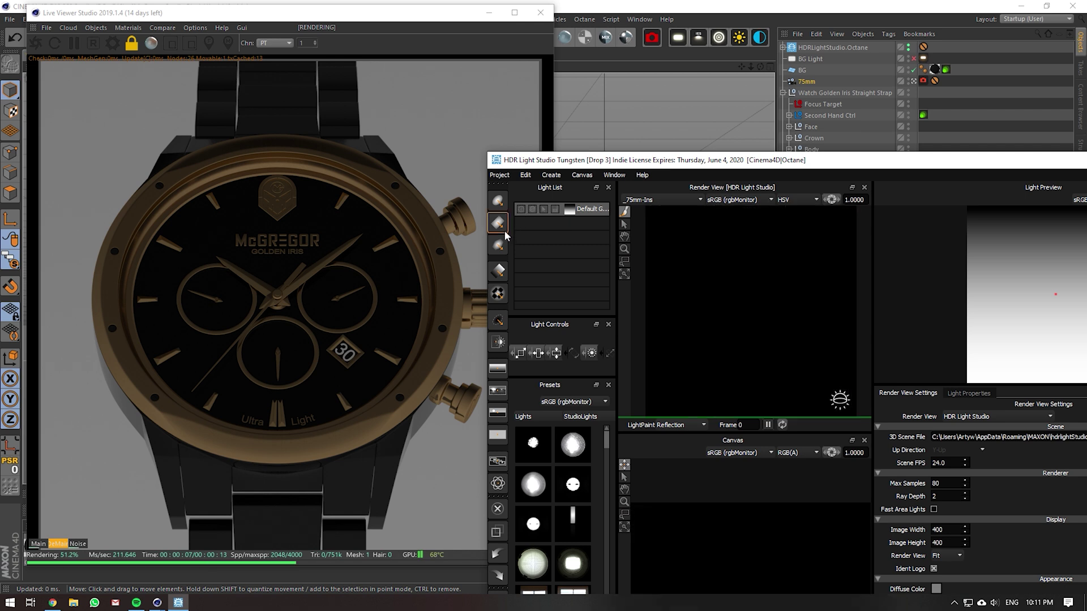
left_click_drag(421, 14, 908, 88)
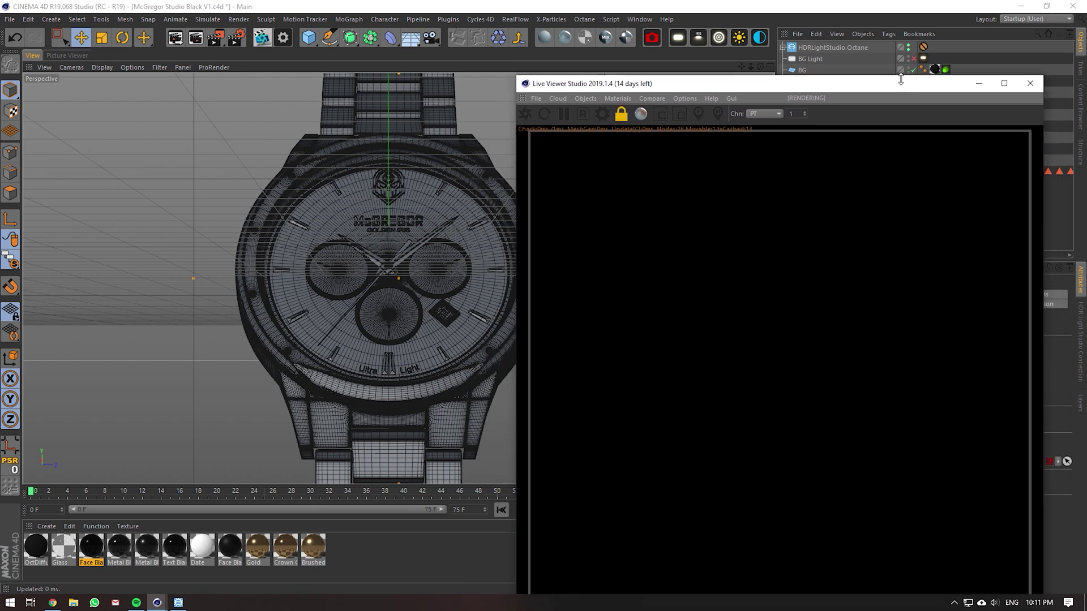
- Set the viewport to shading without wireframe lines and move the Live Viewer top-left
left_click(112, 67)
left_click(117, 101)
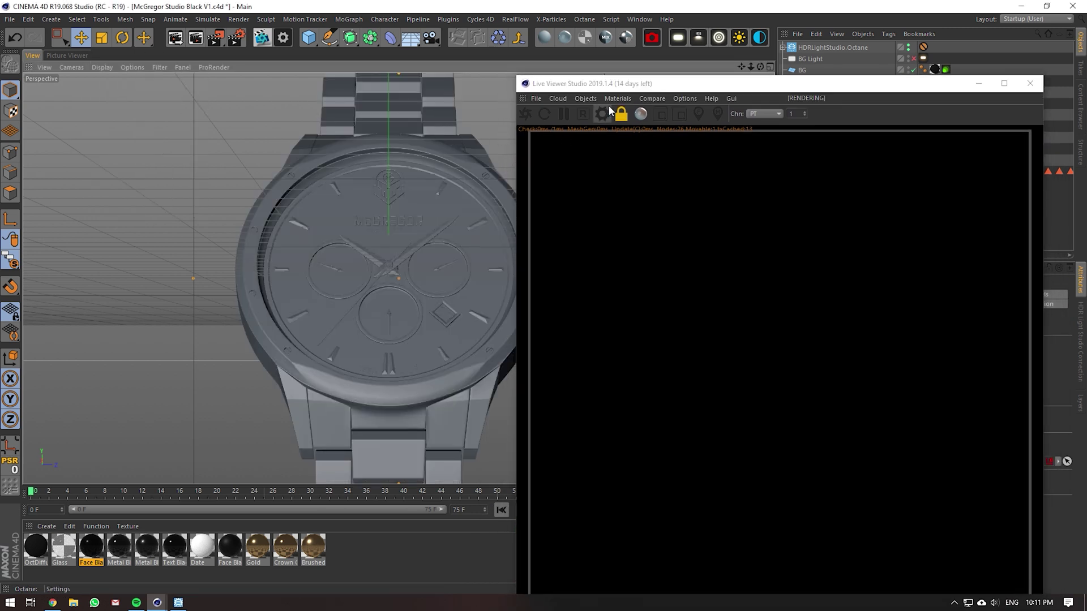
left_click_drag(624, 89, 733, 89)
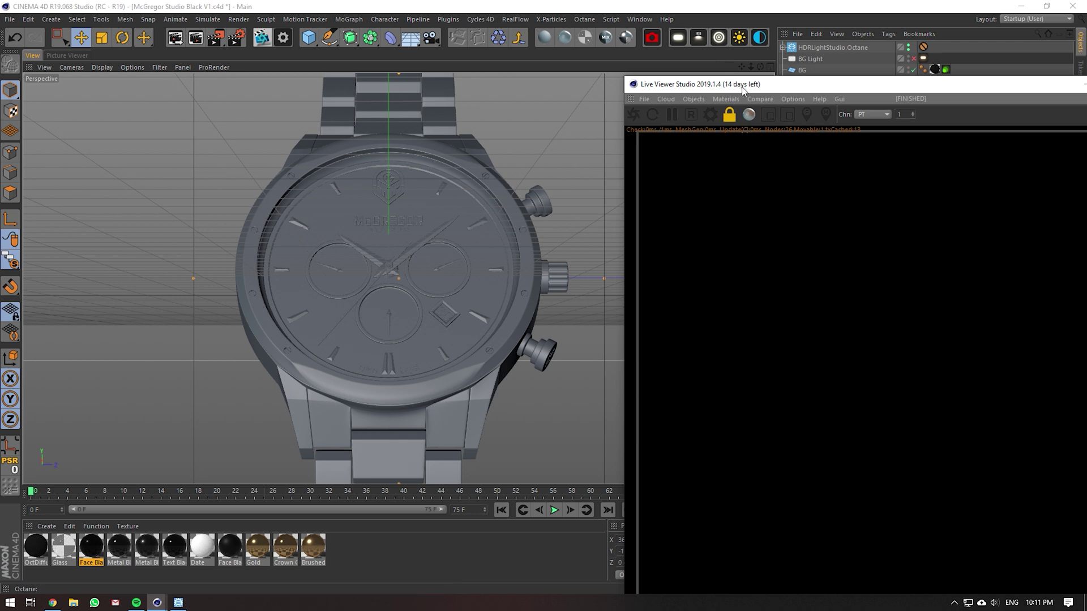
left_click_drag(743, 90, 712, 106)
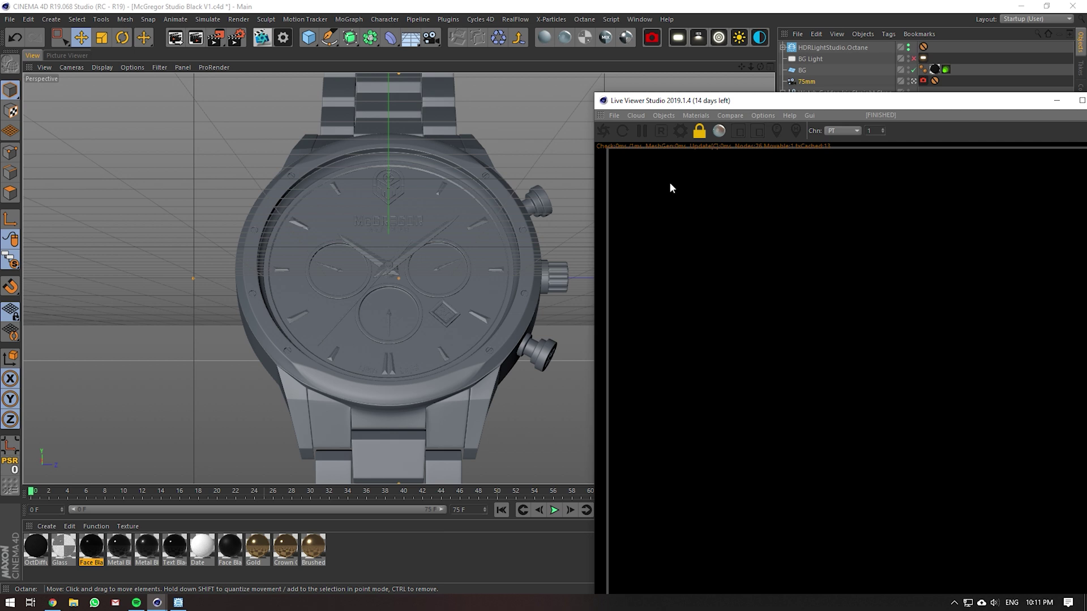
left_click_drag(746, 109, 146, 44)
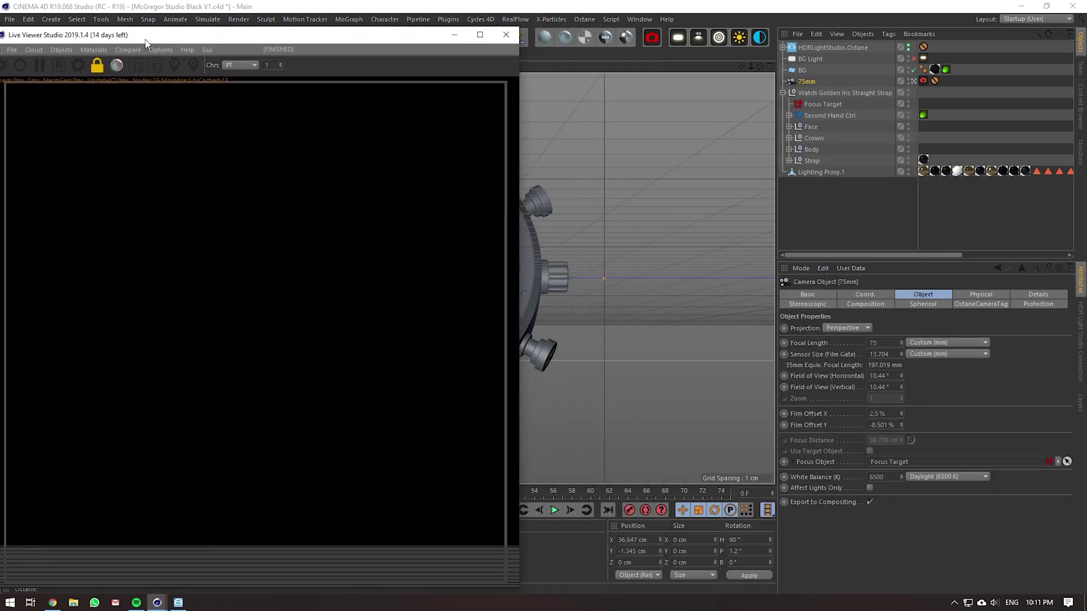
- Add a Round Light and LightPaint it onto the watch's gold bezel and dial
left_click(178, 602)
left_click_drag(712, 165, 772, 94)
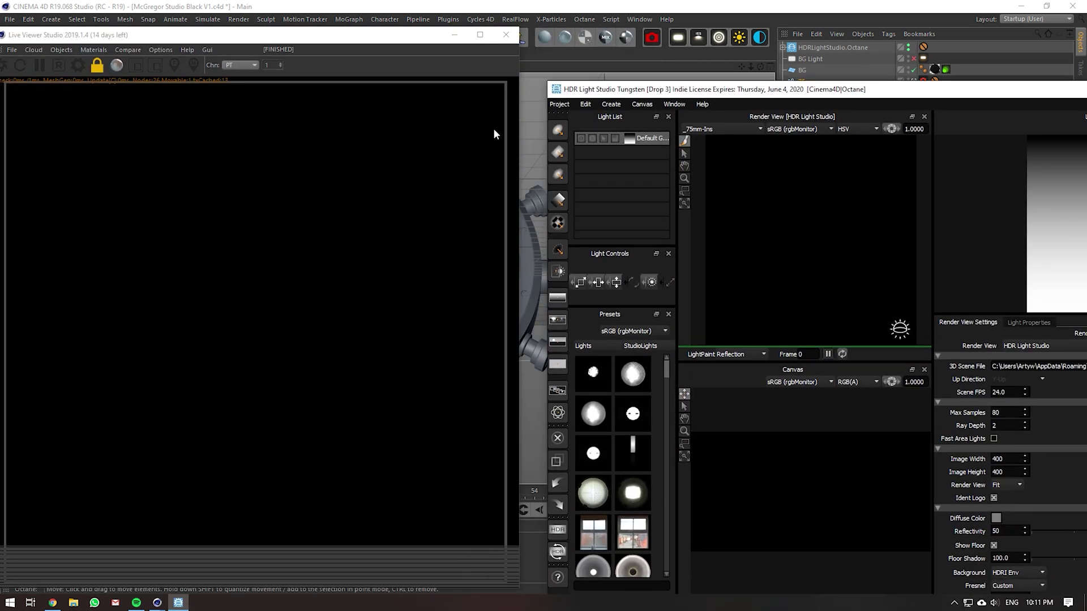
left_click(210, 37)
left_click_drag(403, 37, 422, 34)
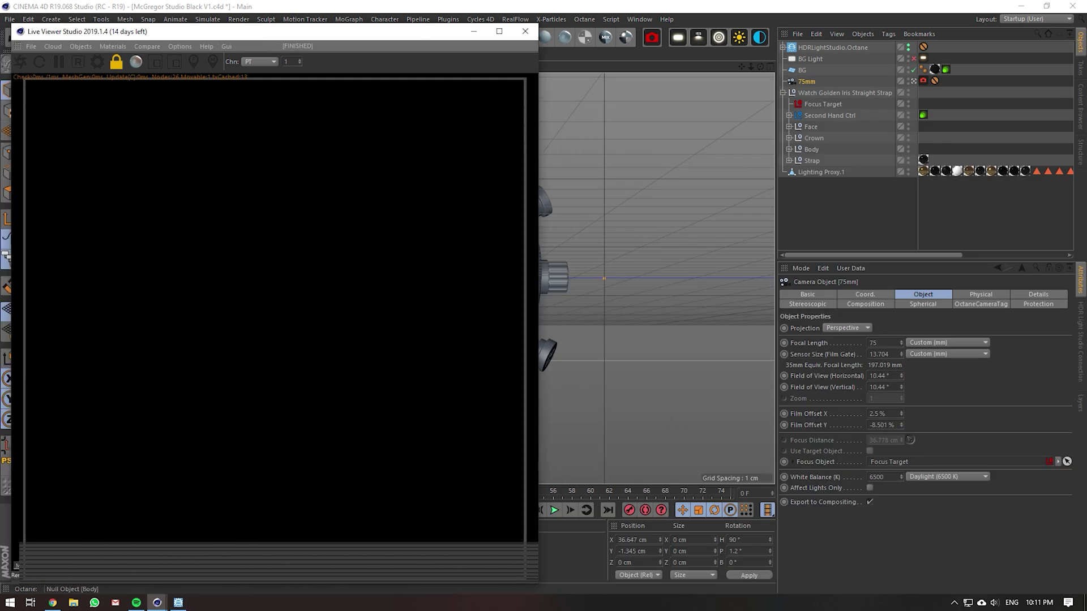
left_click(178, 602)
left_click(554, 130)
left_click(755, 214)
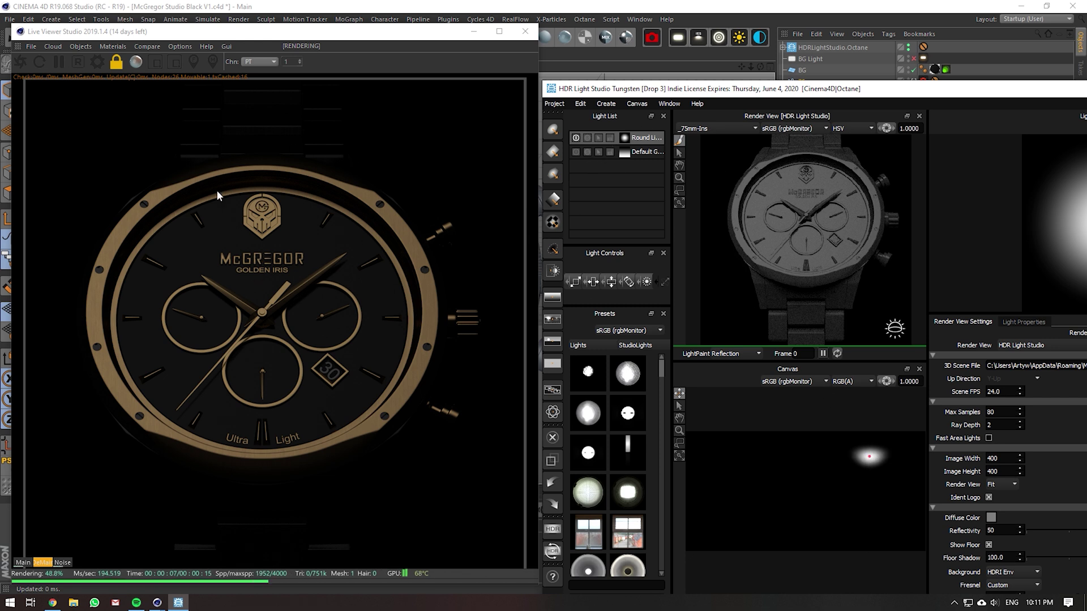
- Add a Rect Light in HDR Light Studio
left_click_drag(391, 36, 395, 28)
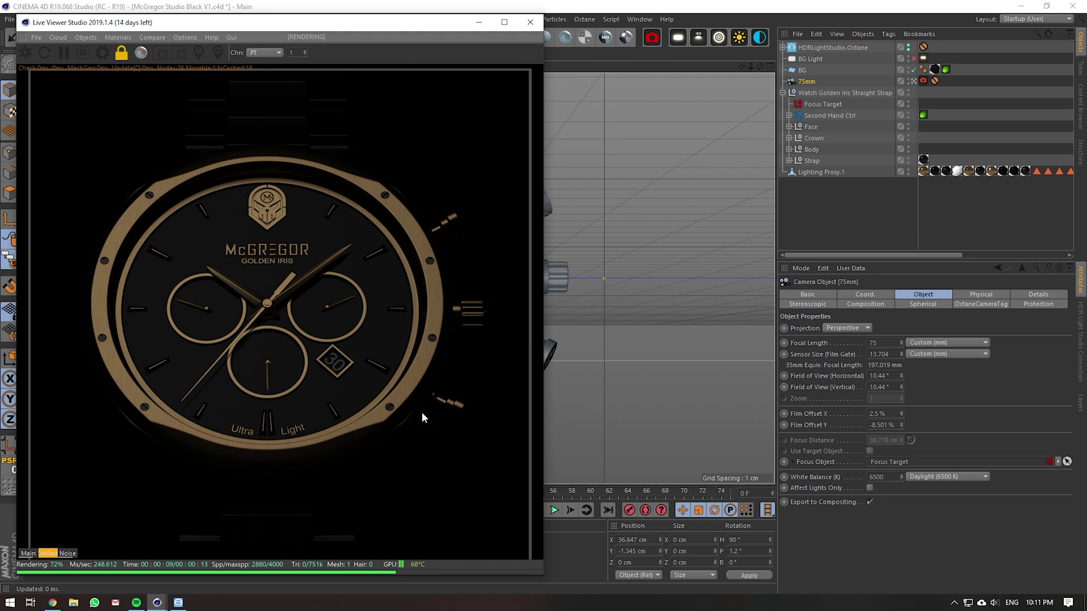
left_click(180, 602)
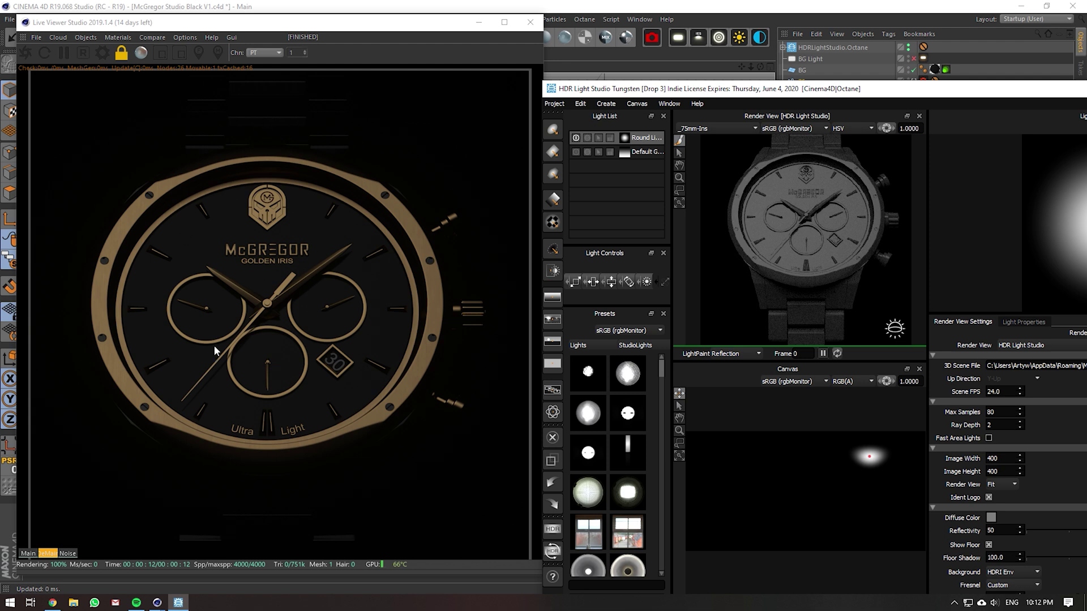
left_click(552, 152)
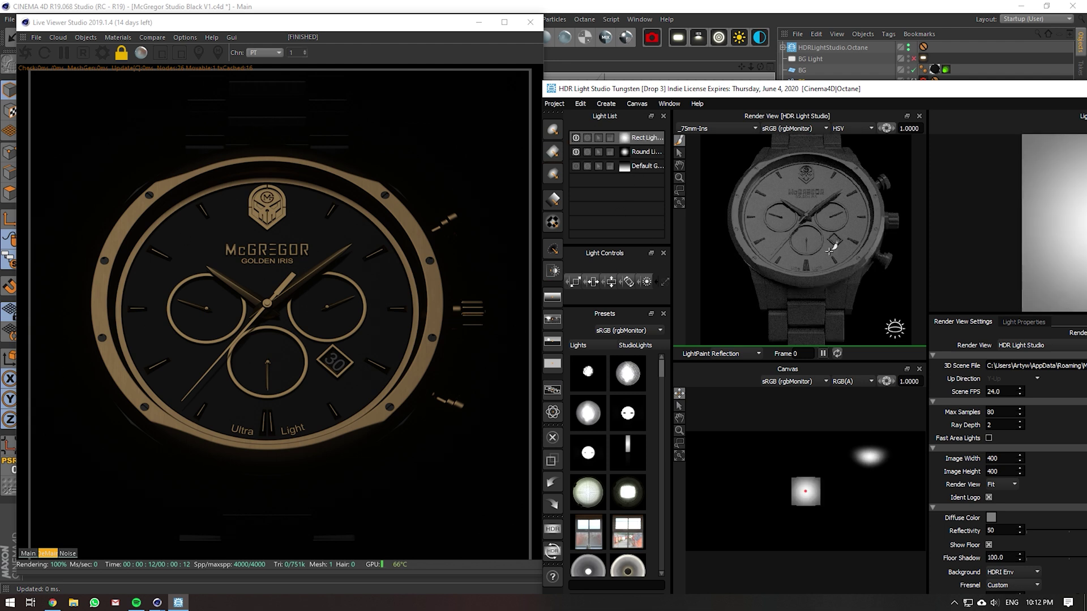
- LightPaint the Rect Light onto the bracelet, then duplicate it and place the copy's reflection
left_click(805, 295)
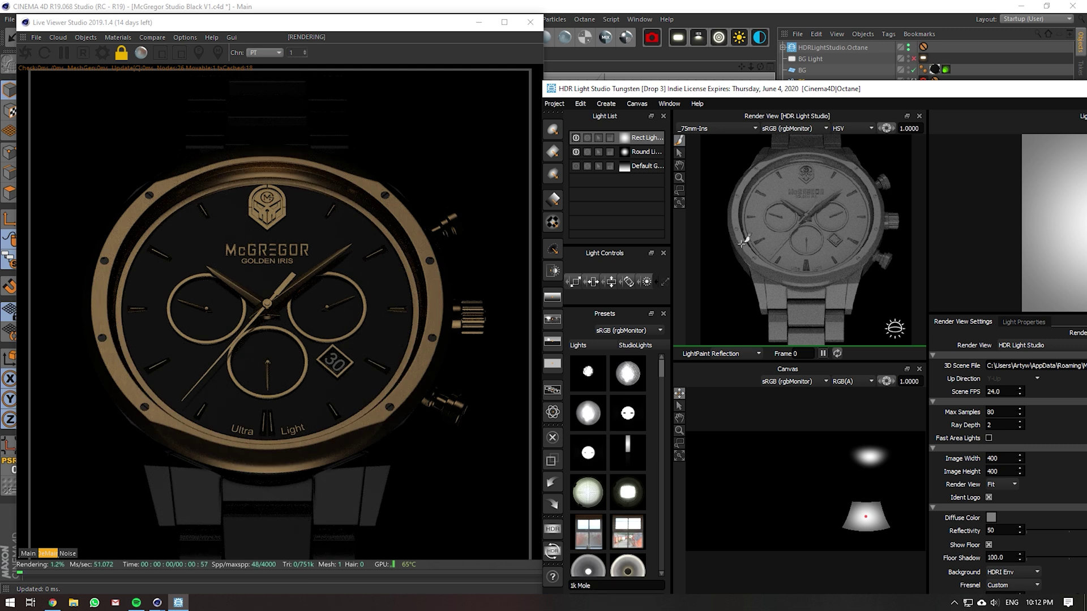
right_click(634, 146)
left_click(653, 153)
left_click(483, 299)
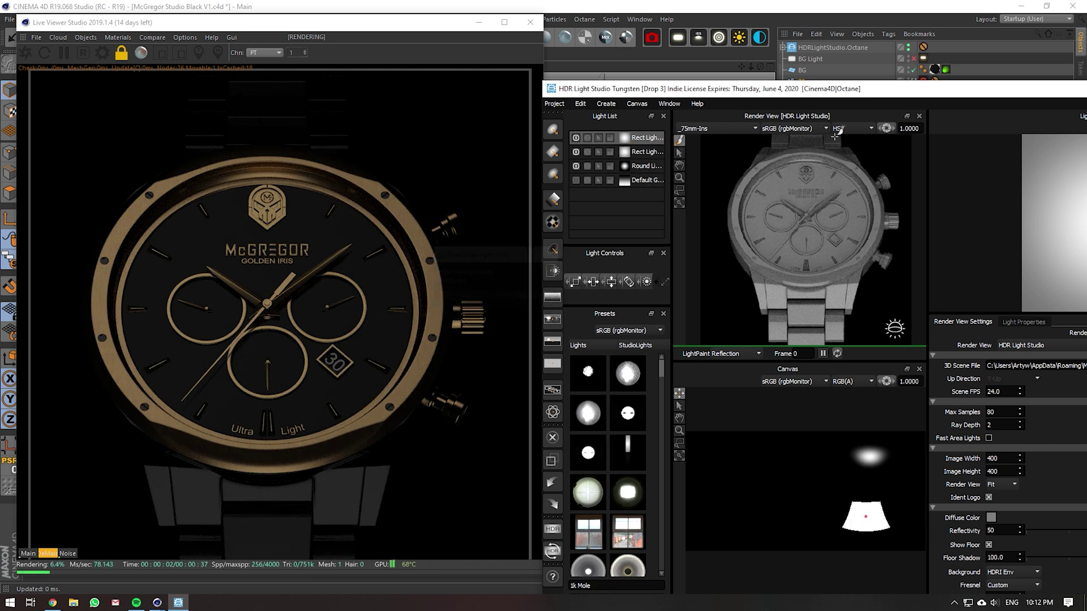
left_click(814, 139)
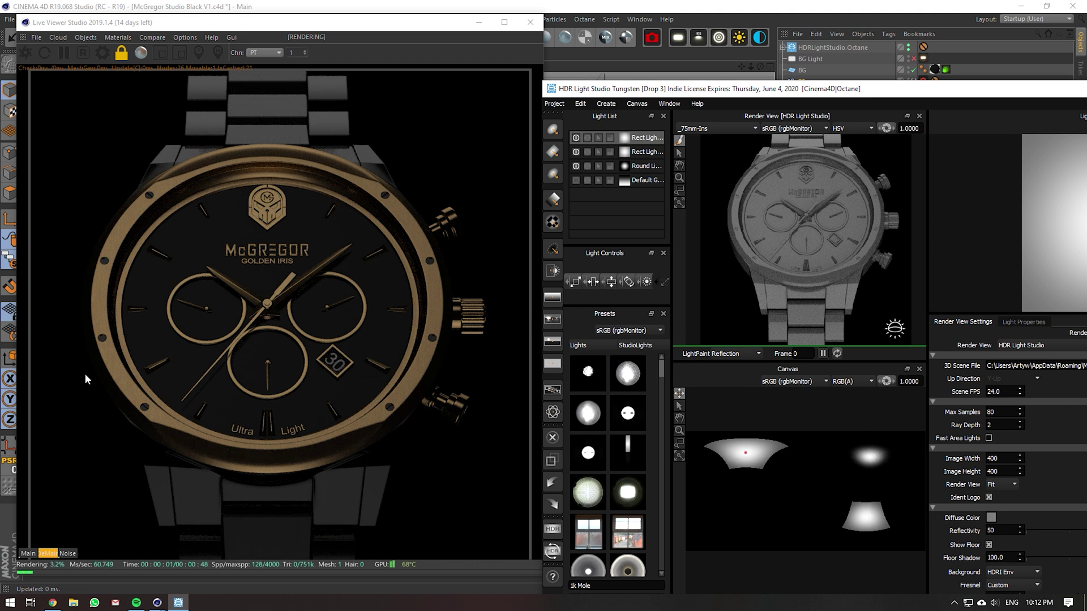
- Duplicate the Rect Light again and LightPaint the new copy onto the watch
left_click(657, 141)
right_click(657, 141)
left_click(675, 148)
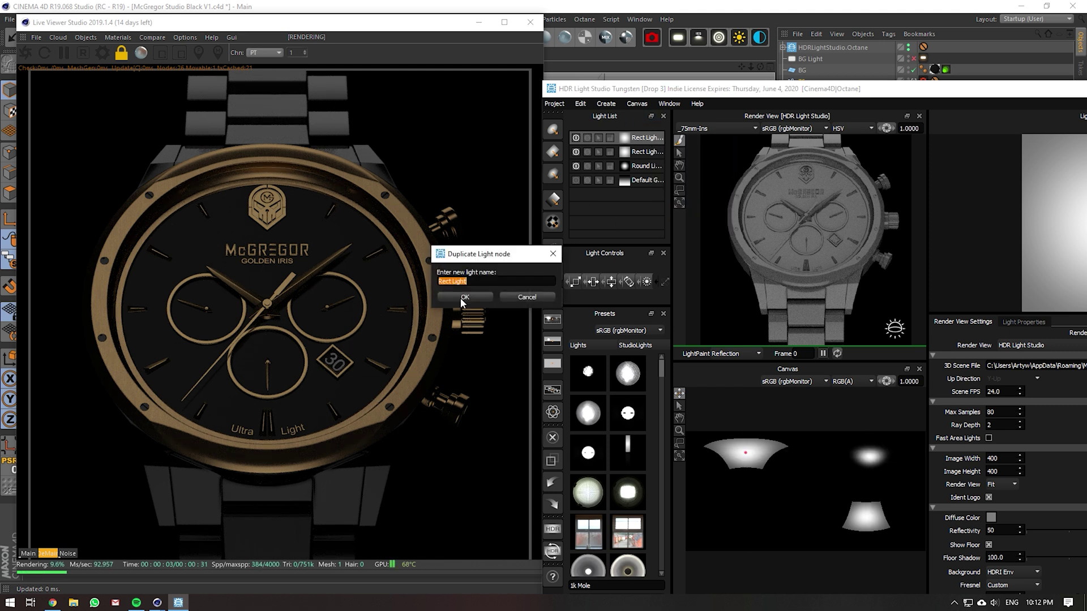
left_click(482, 298)
left_click(734, 246)
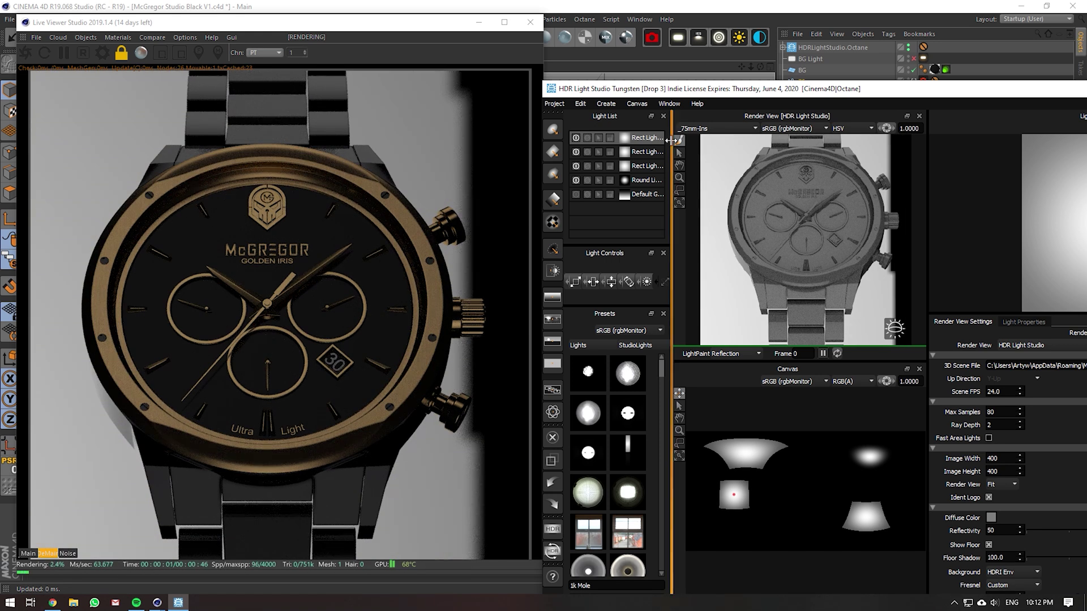
- Add a third Rect Light duplicate and nudge its reflection slightly to the right
left_click(636, 142)
right_click(636, 142)
left_click(654, 149)
left_click(482, 299)
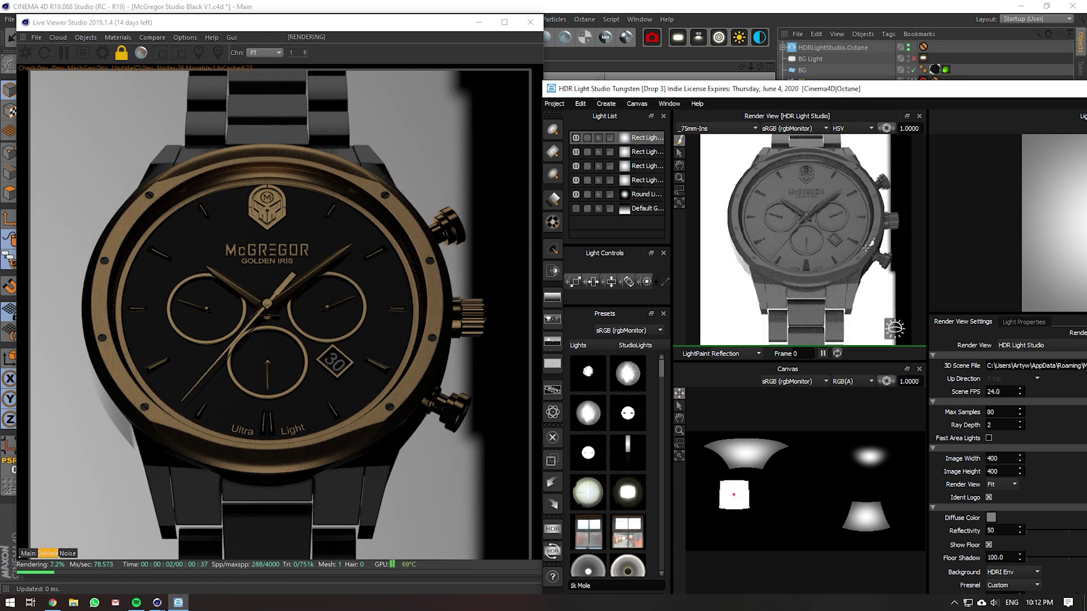
left_click_drag(877, 250, 871, 258)
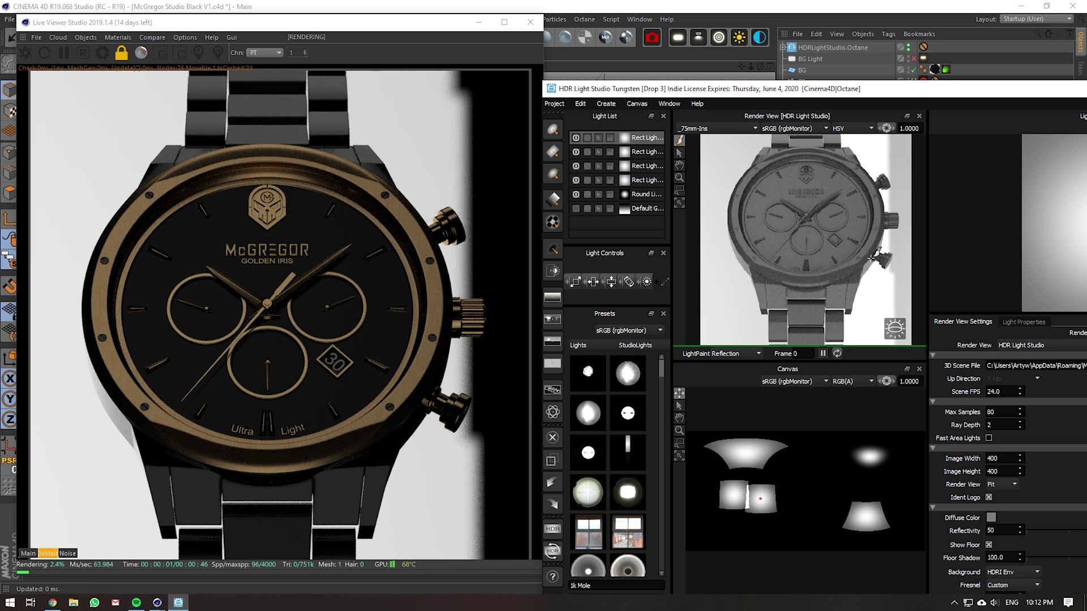
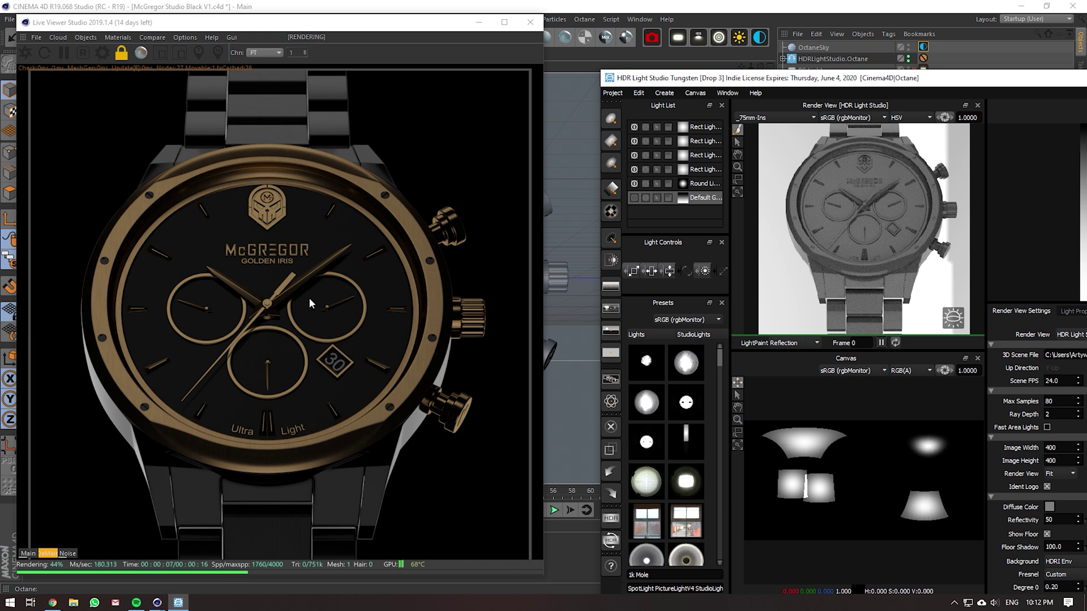
- Raise the HDRLS_Env environment tag's Power to 5
left_click_drag(736, 77, 200, 226)
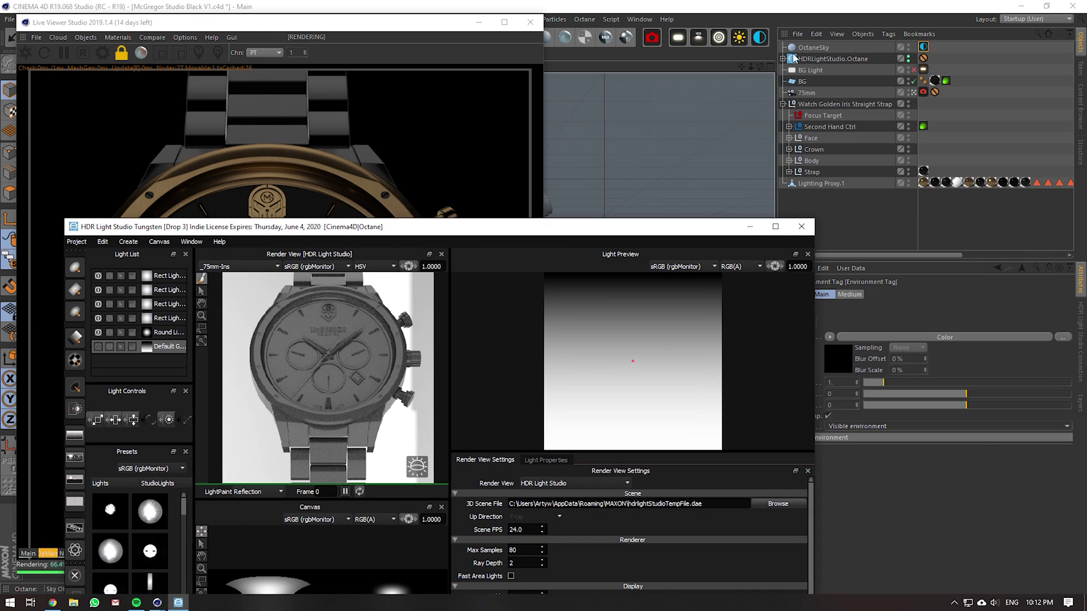
left_click(783, 58)
left_click(924, 70)
double_click(843, 384)
type("5")
key("Tab")
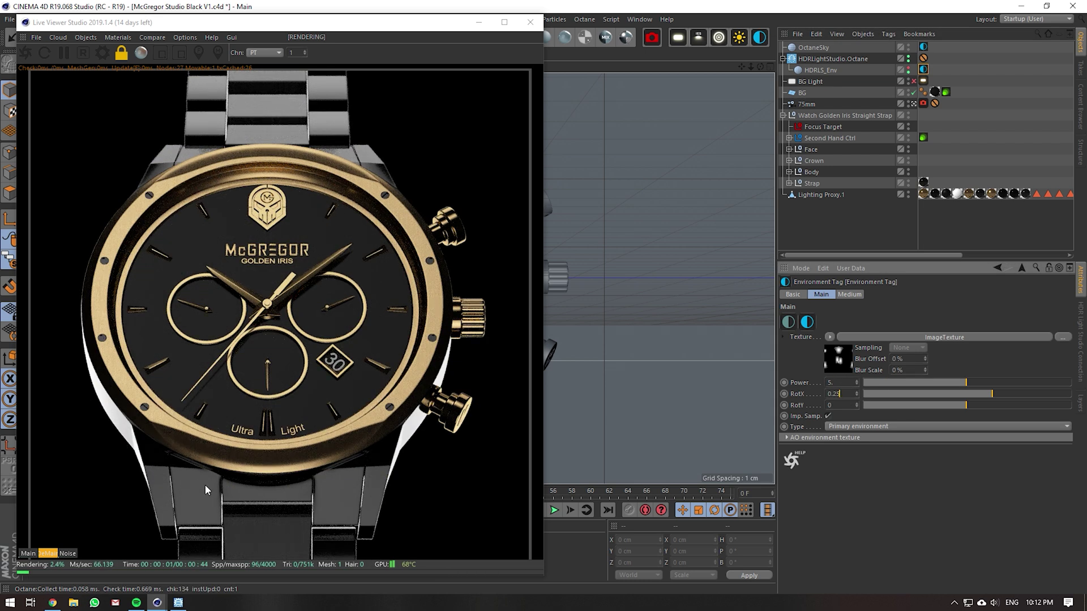
- Move the HDR Light Studio window off the render and show the Main render pass
left_click(178, 603)
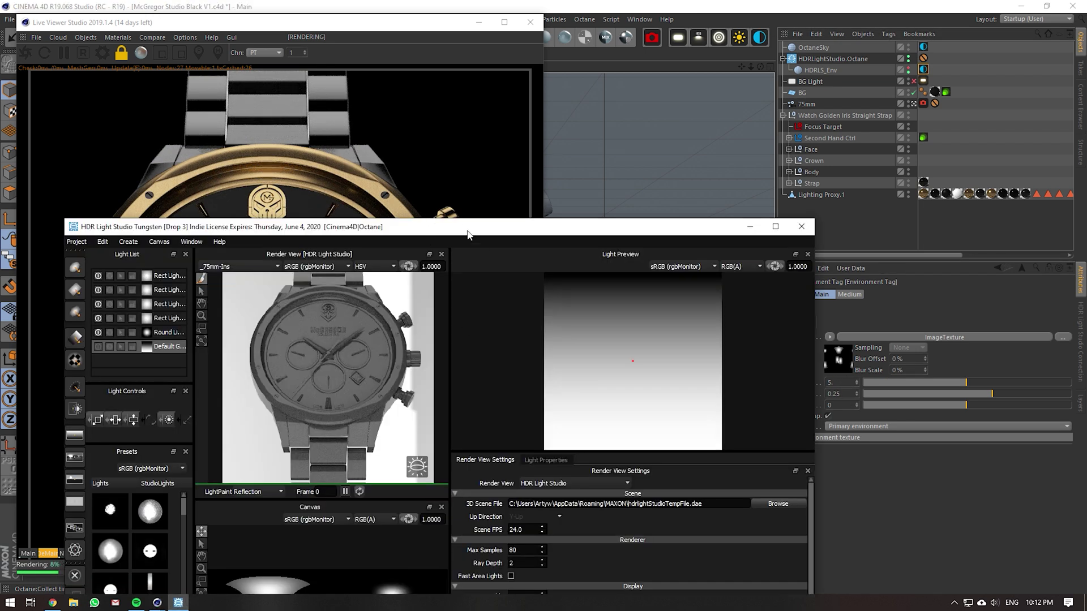
left_click_drag(464, 228, 893, 142)
left_click(29, 553)
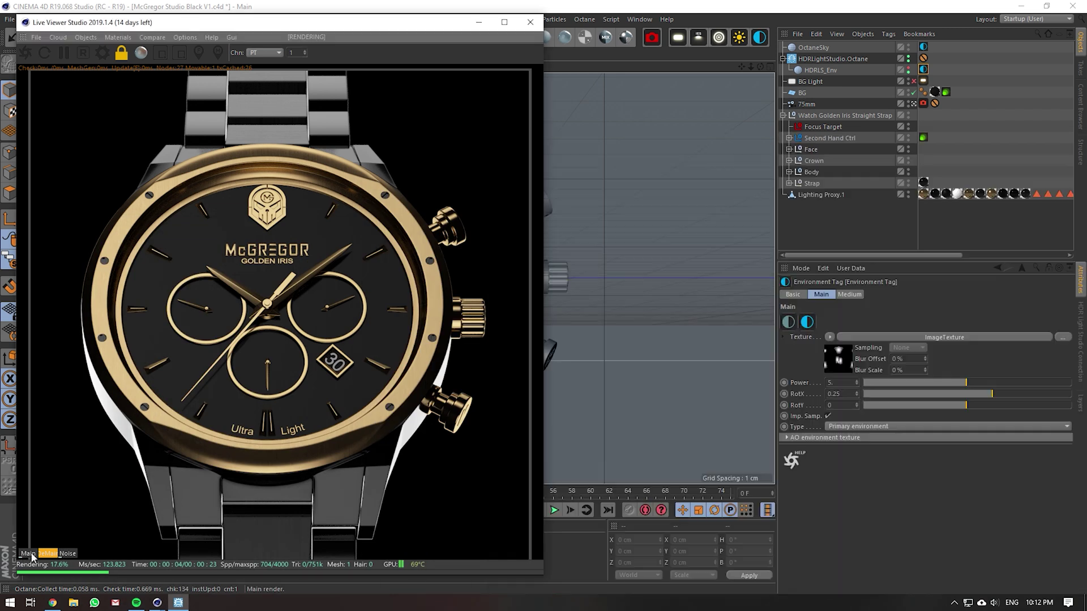
left_click(179, 602)
left_click_drag(709, 142, 822, 52)
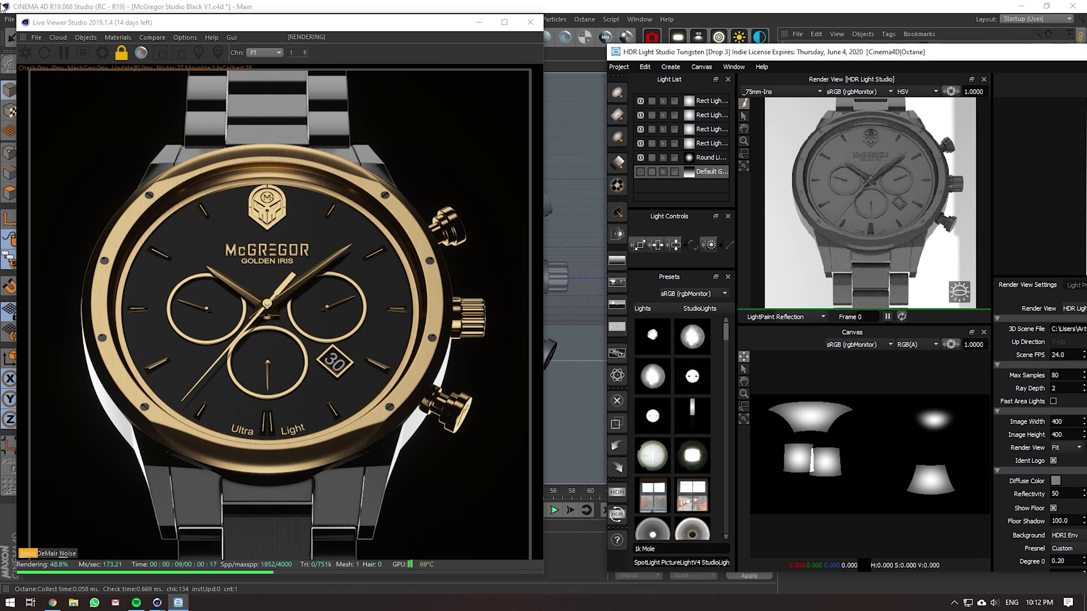
- Save the scene and set the Live Viewer zoom to 0.9
left_click(9, 19)
left_click(28, 111)
left_click_drag(289, 53, 361, 24)
type("0.9")
key("Return")
key("Return")
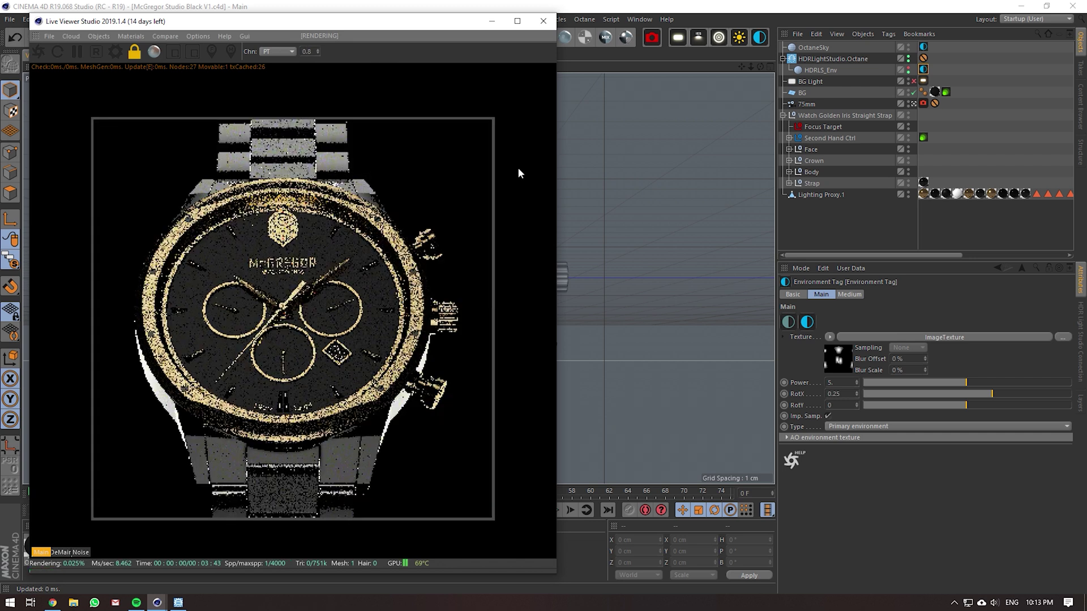
- Narrow the Live Viewer and view the gradient background light's properties in HDR Light Studio
left_click_drag(557, 541, 450, 538)
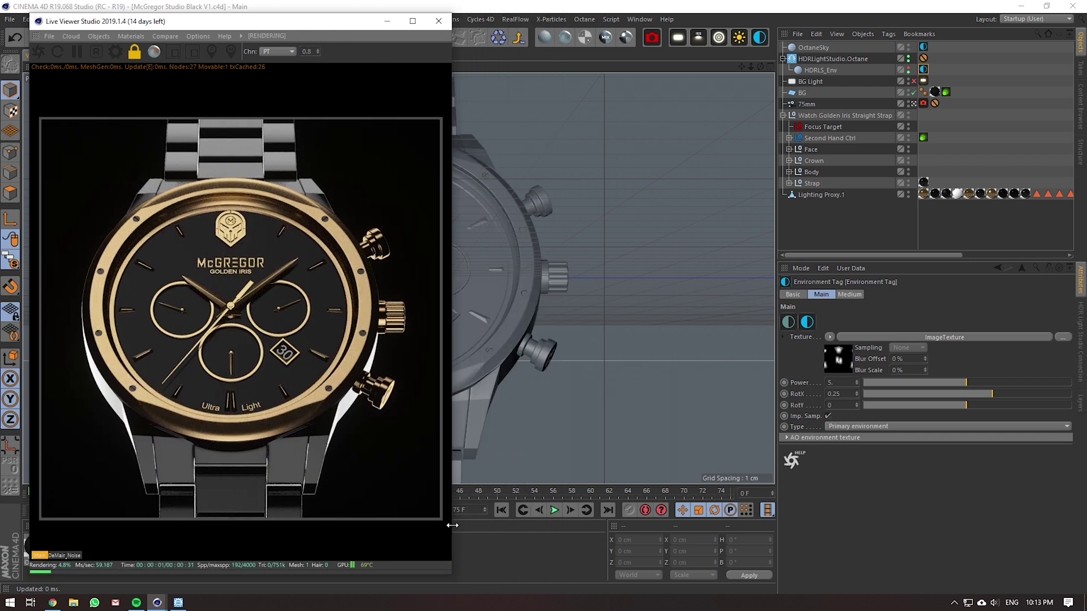
left_click(791, 459)
left_click_drag(872, 70, 928, 61)
left_click(859, 290)
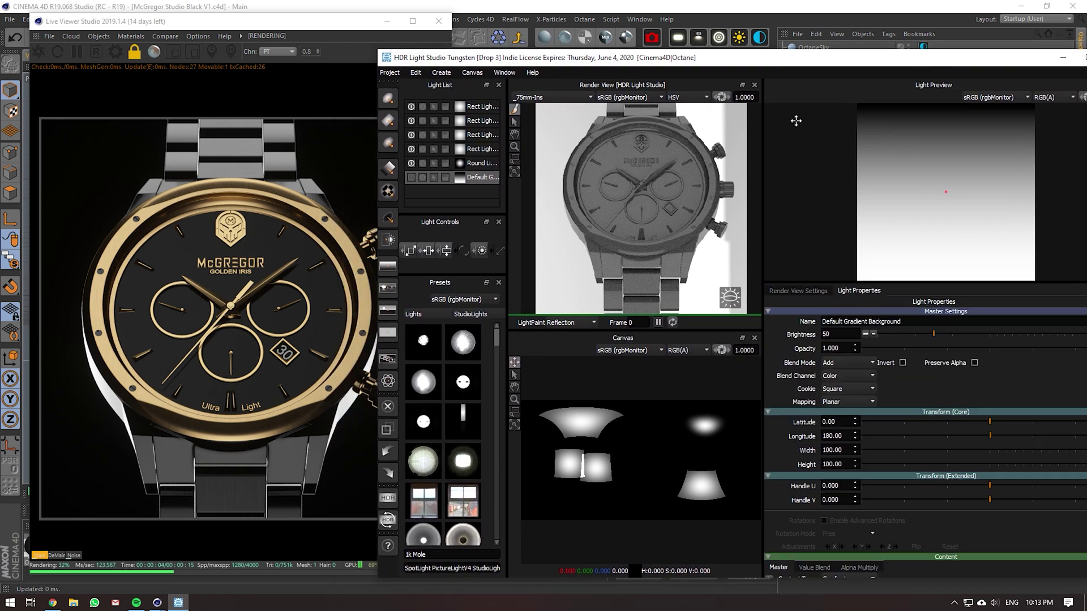
left_click_drag(566, 57, 637, 59)
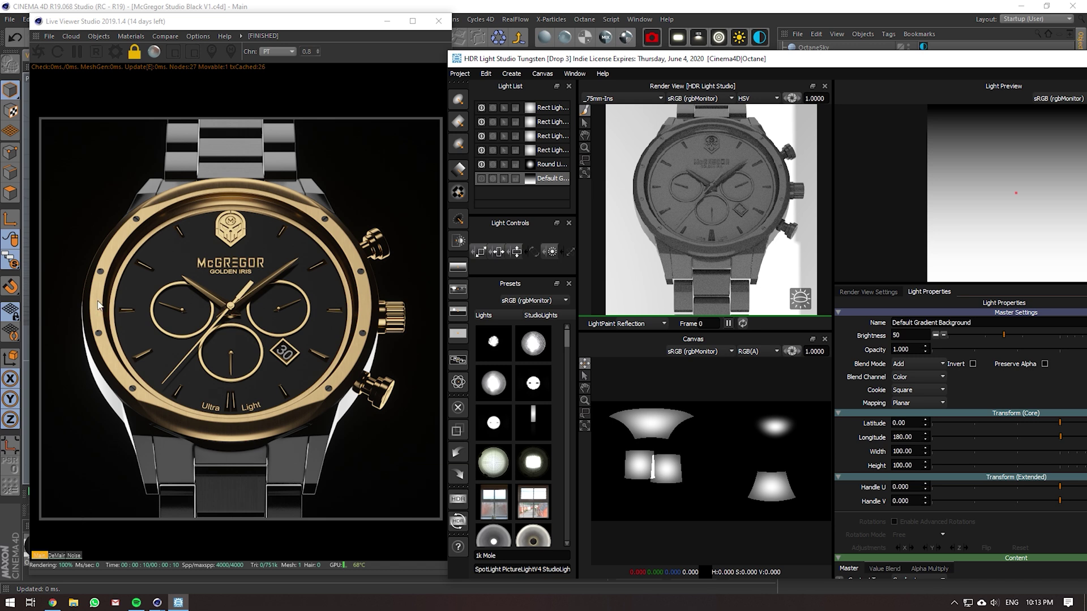
- Select the BG backdrop plane in the Object Manager
left_click_drag(629, 59, 710, 296)
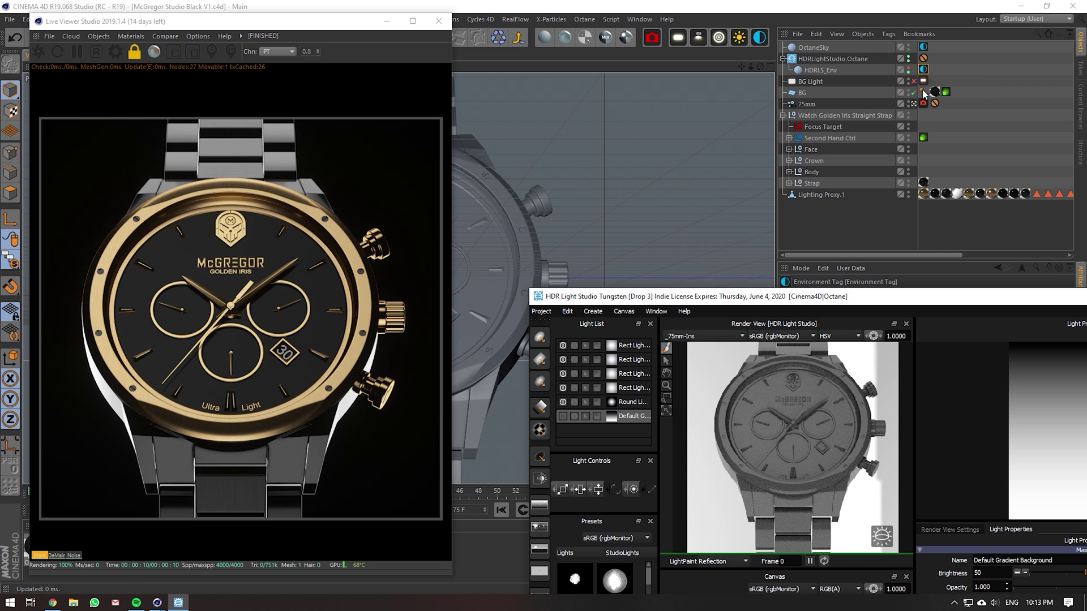
left_click(804, 94)
left_click_drag(358, 28, 870, 308)
- Switch from the 75mm camera to the editor view and turn Viewport Solo off
left_click(914, 104)
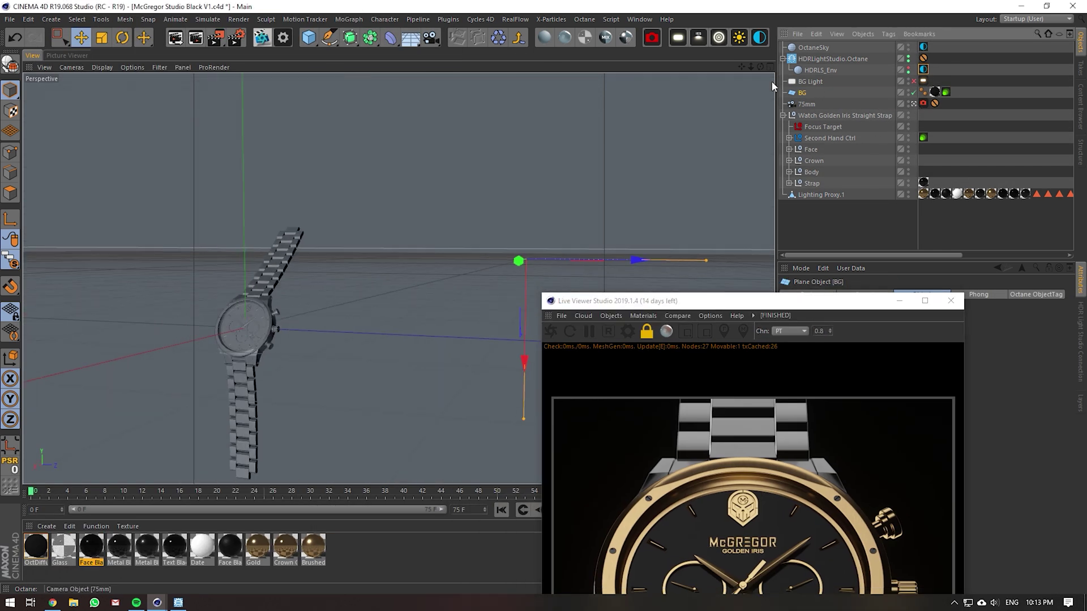
left_click(5, 259)
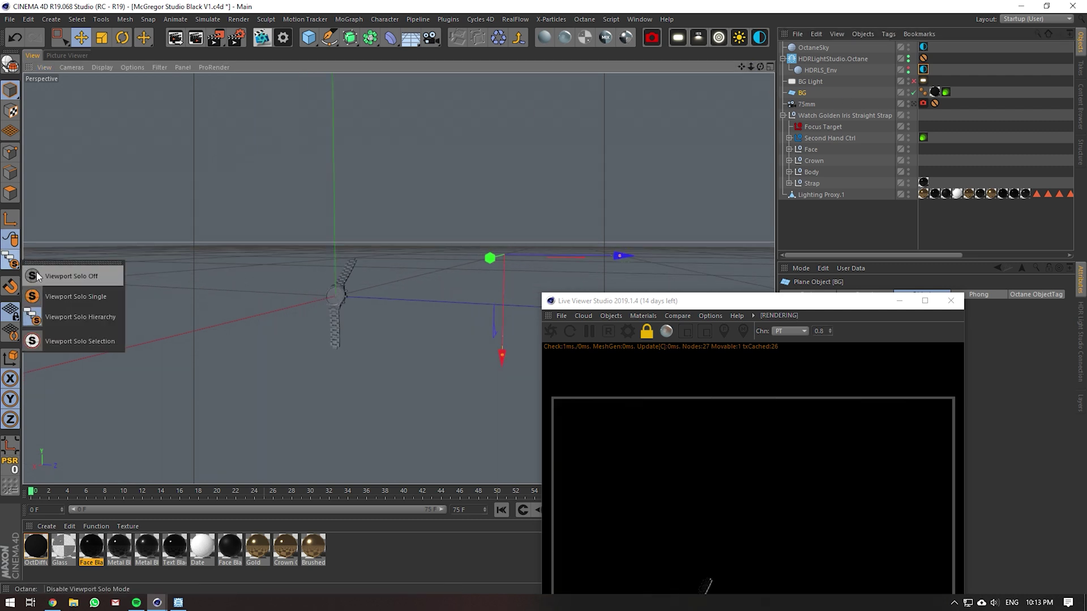
left_click(43, 276)
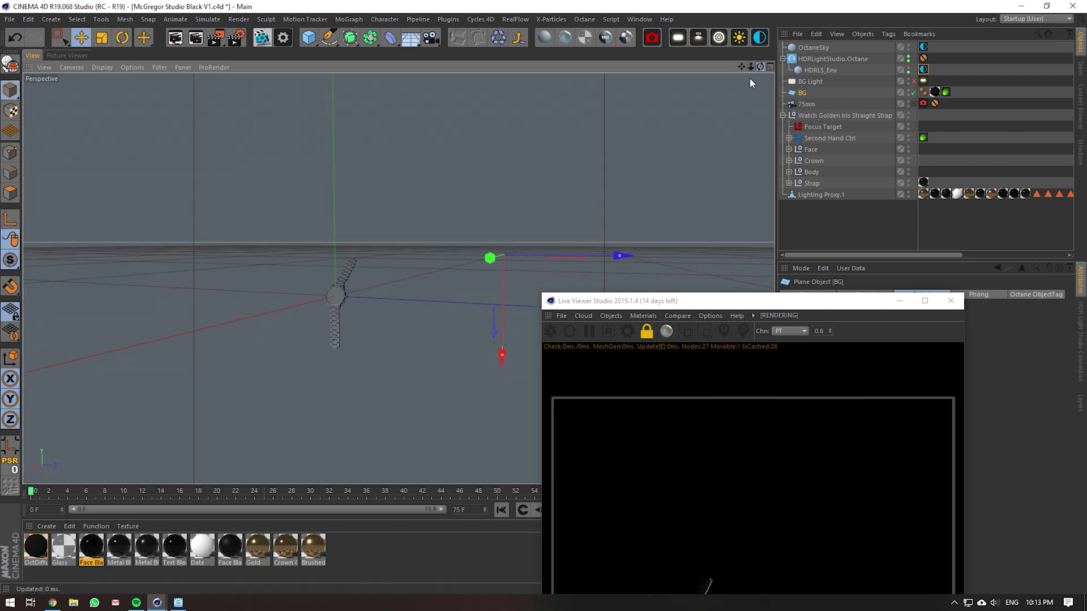
- Frame the BG plane in the viewport and select the BG Light
left_click_drag(761, 67, 705, 102)
key("o")
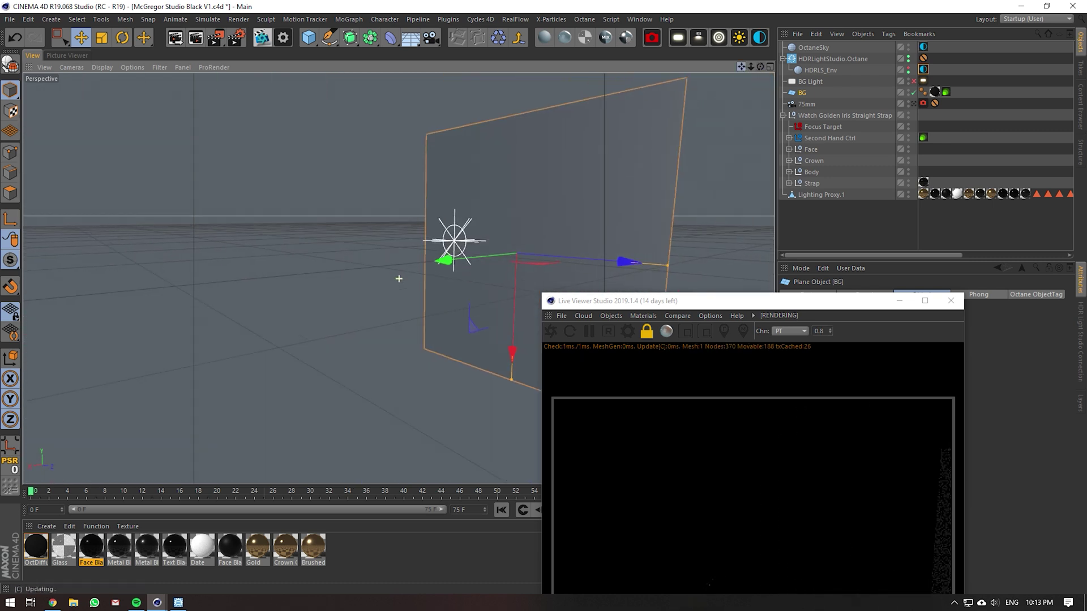
left_click_drag(741, 66, 987, 48)
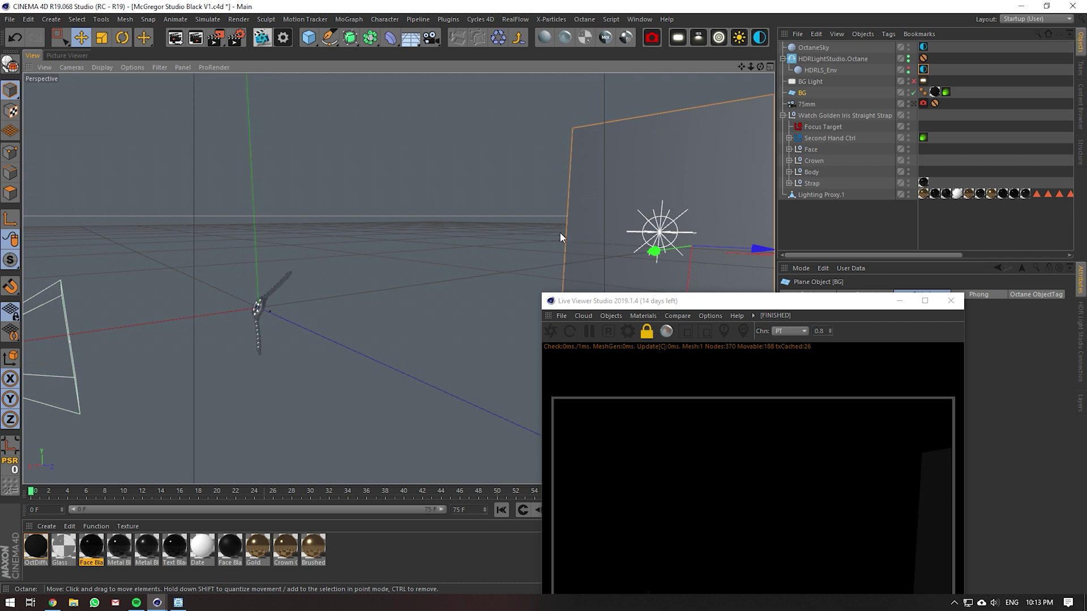
left_click(811, 82)
left_click_drag(852, 301, 443, 170)
- Enable the BG Light and look through the 75mm camera again
left_click_drag(742, 67, 500, 67)
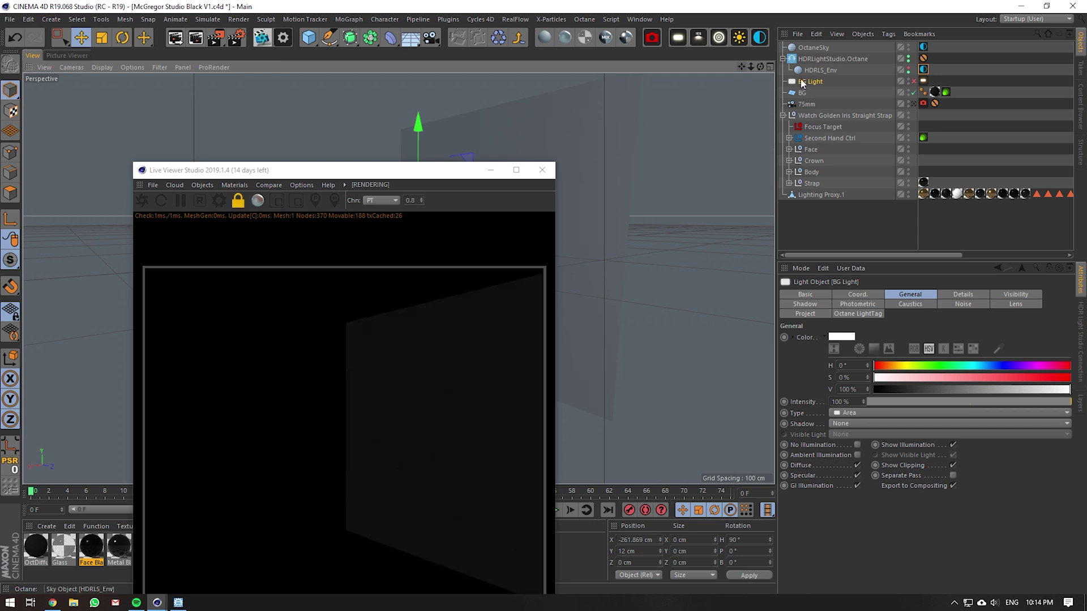
left_click(913, 81)
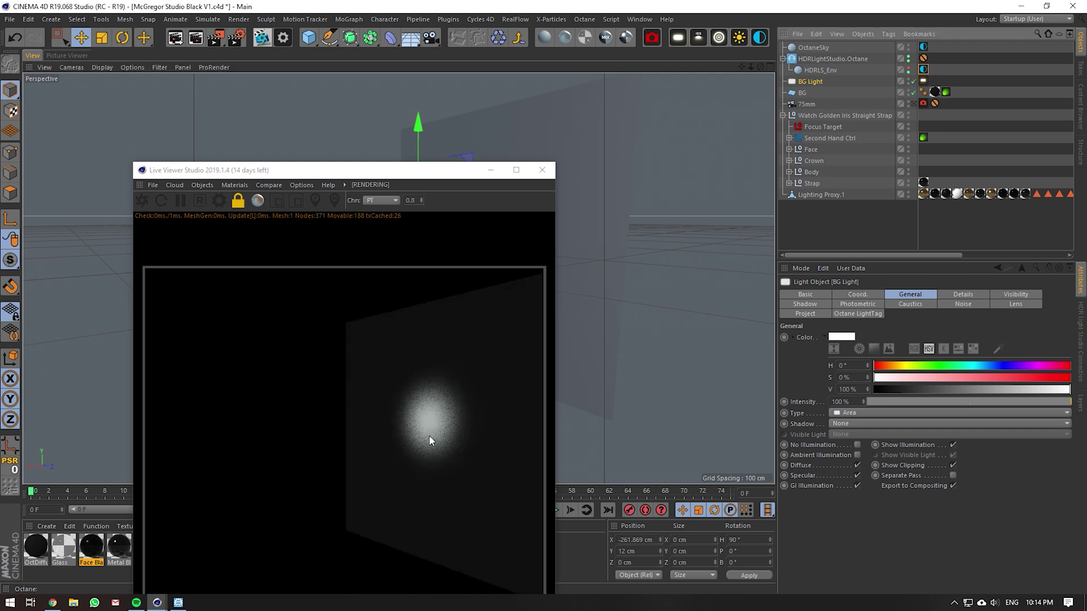
left_click(913, 105)
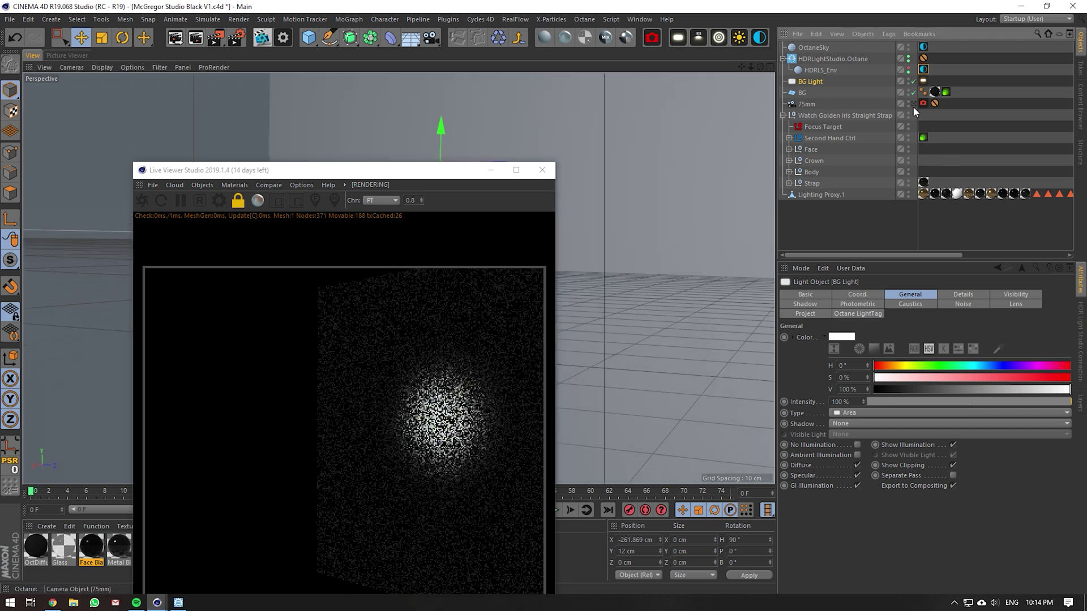
left_click_drag(398, 171, 656, 66)
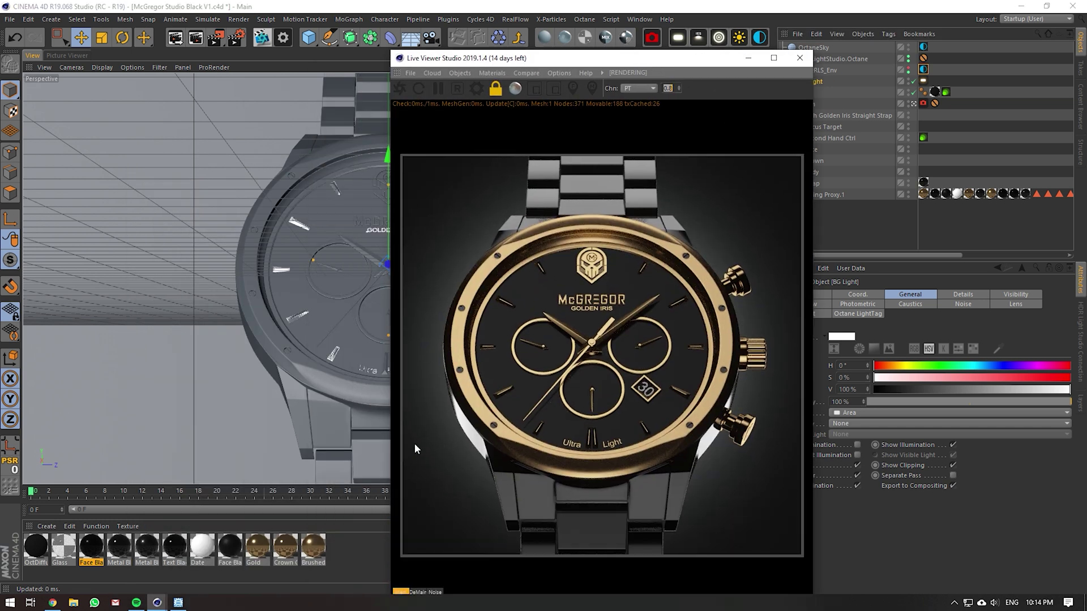
left_click_drag(565, 59, 385, 40)
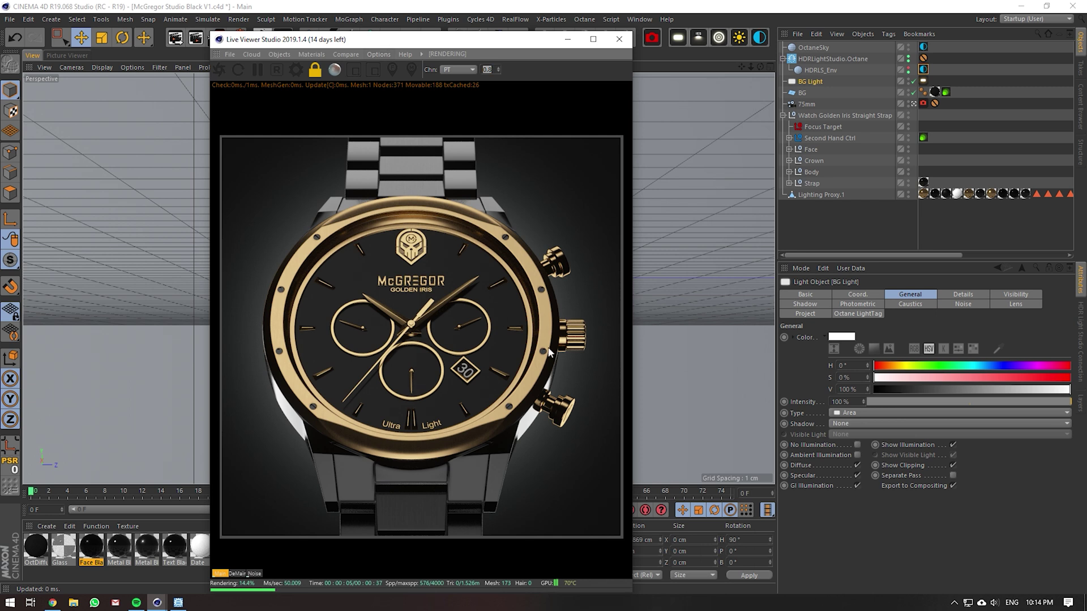
left_click_drag(525, 35, 484, 32)
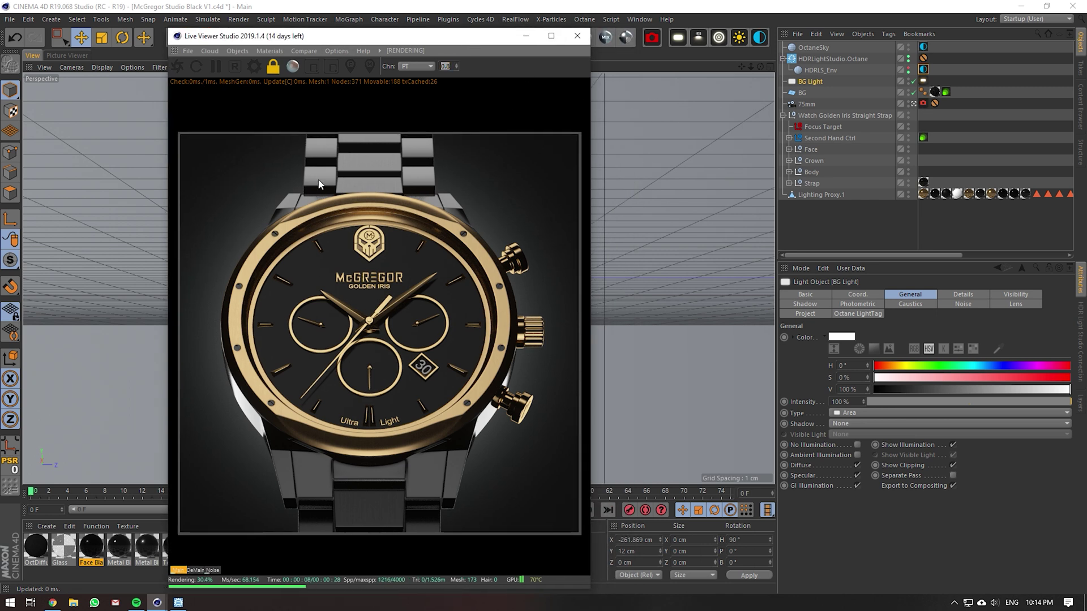
- Set the HDRLS_Env environment Power to 10, briefly testing 20 first
left_click(923, 59)
left_click(923, 70)
double_click(840, 383)
type("10.")
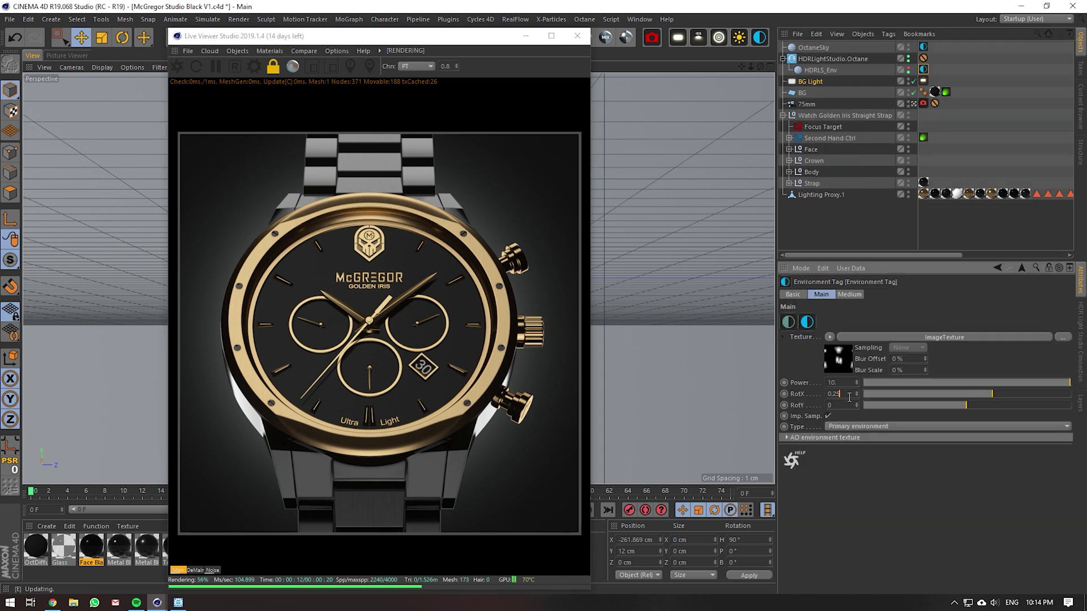
key("Return")
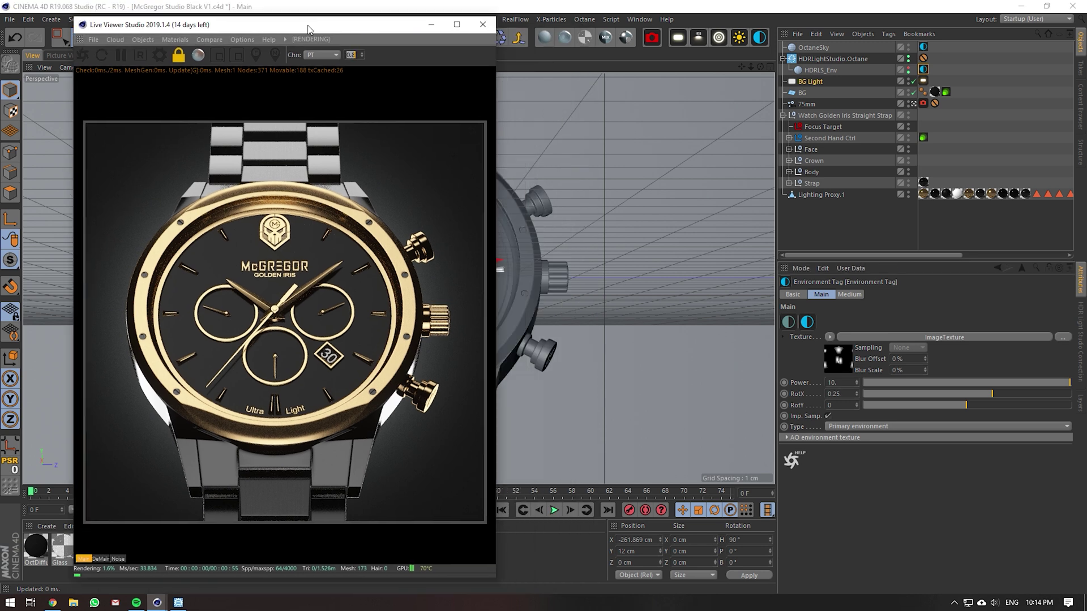
left_click_drag(351, 36, 257, 24)
left_click(841, 383)
type("20")
left_click(841, 393)
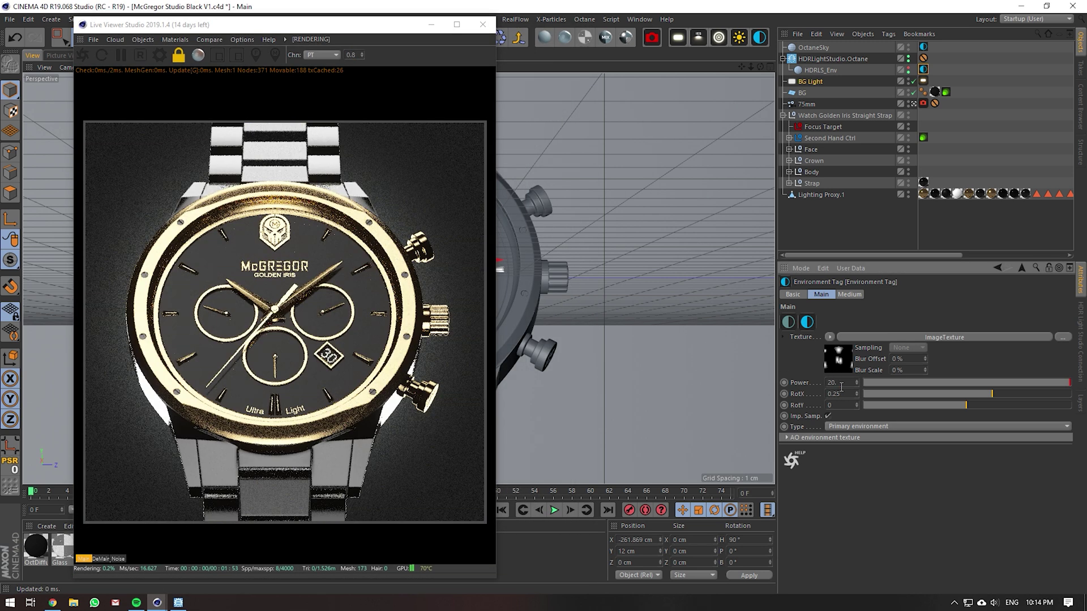
type("10")
key("Return")
left_click_drag(1086, 340, 1072, 86)
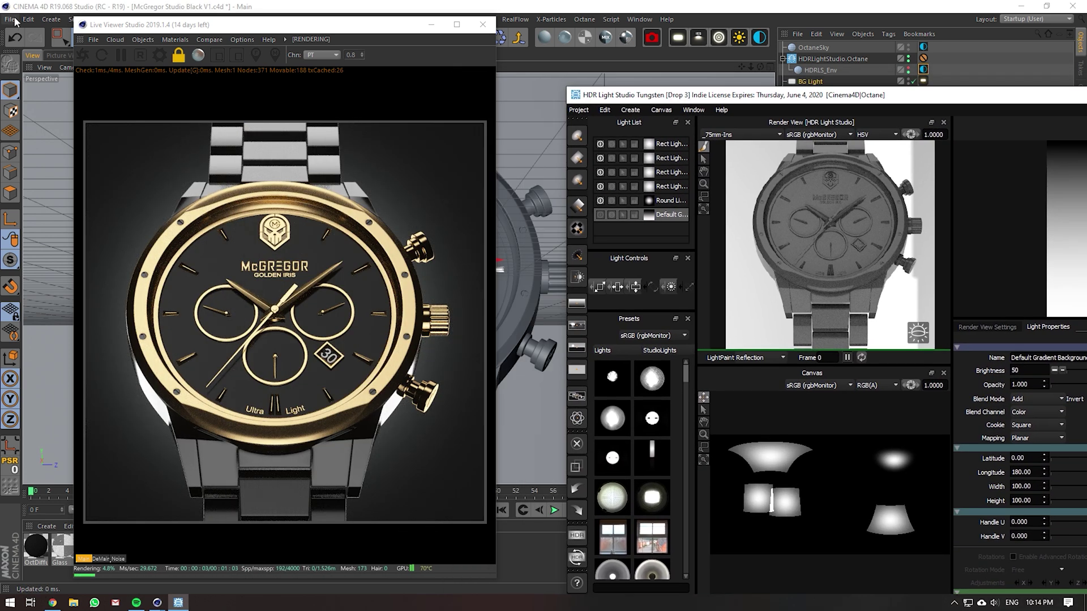
left_click(15, 22)
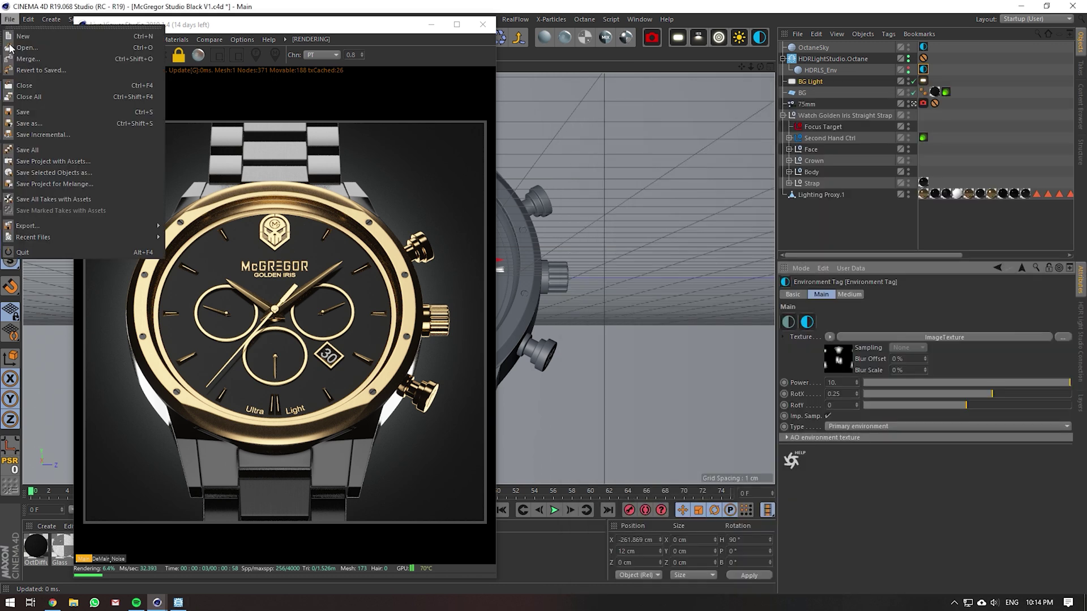
- Save the scene and bring the HDR Light Studio window back to the front
left_click(28, 113)
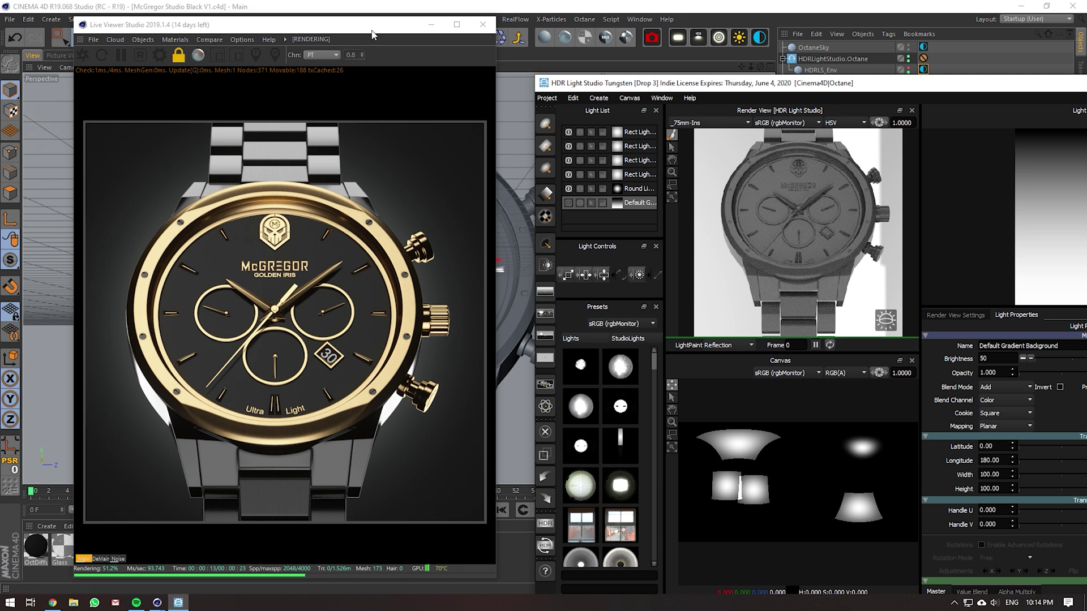
left_click_drag(372, 32, 356, 27)
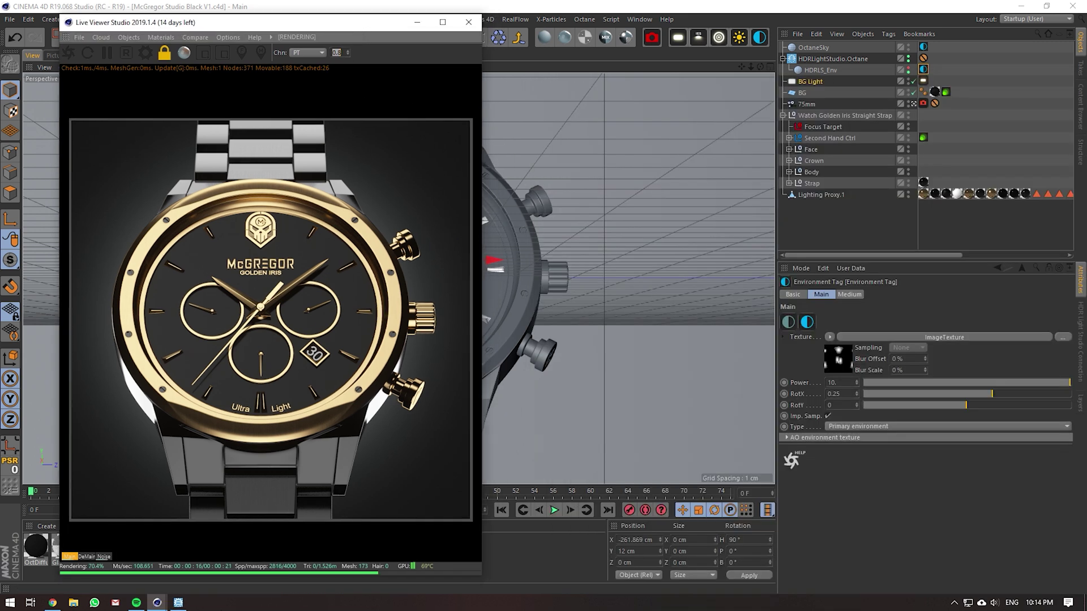
left_click(178, 603)
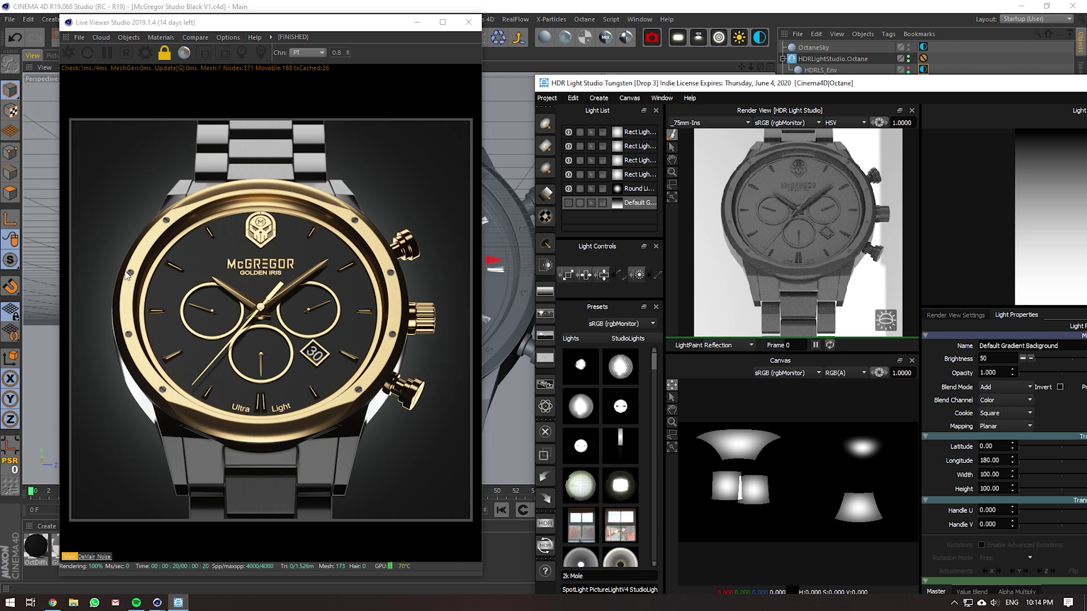
- Add a Round Light on the watch's edge with height 40
left_click(643, 133)
left_click(548, 127)
left_click(725, 205)
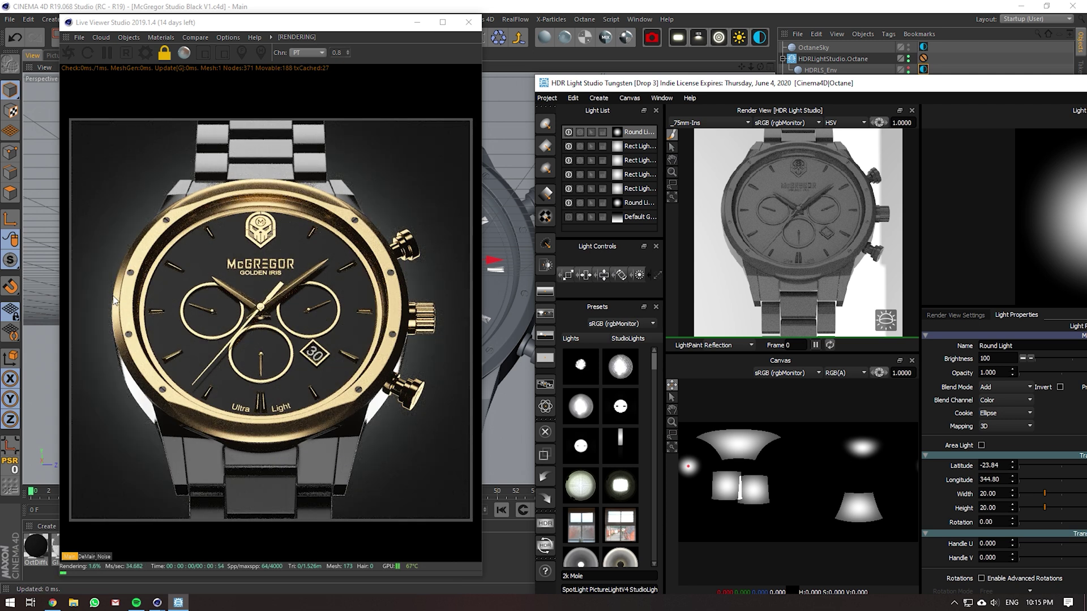
left_click_drag(1001, 508, 962, 512)
type("40")
left_click(1002, 494)
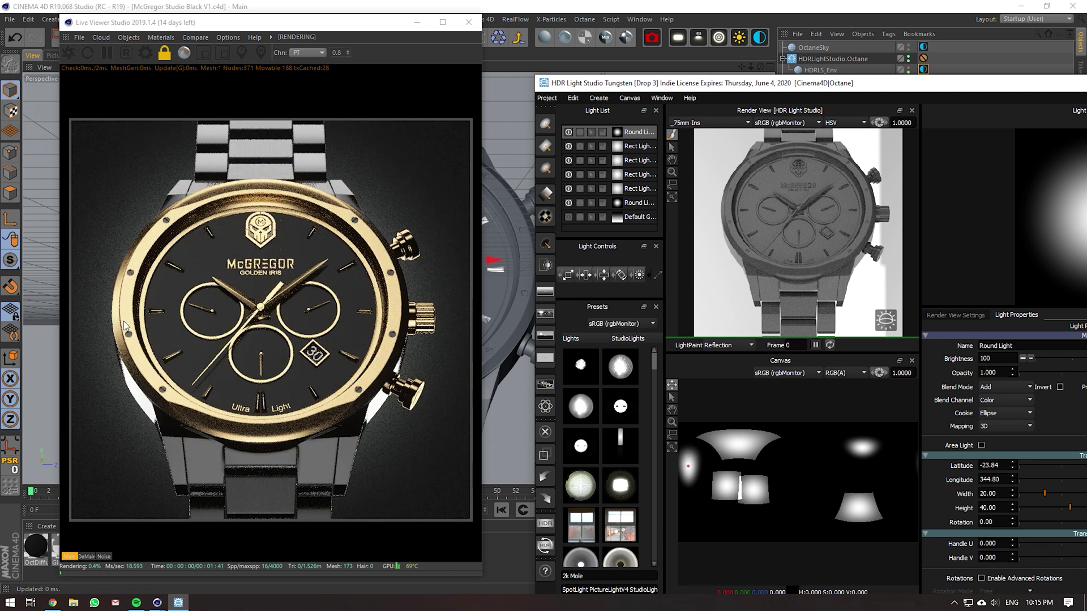
- Set the Round Light's brightness to 50, after trying 75, and start duplicating it
double_click(988, 359)
type("75")
key("Return")
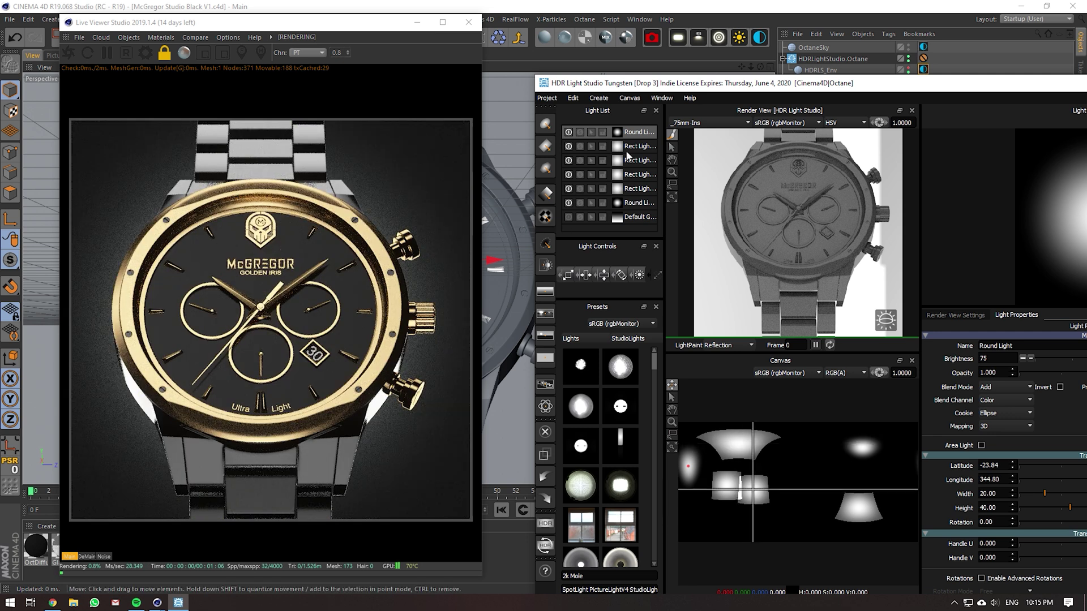
double_click(988, 359)
type("50")
key("Return")
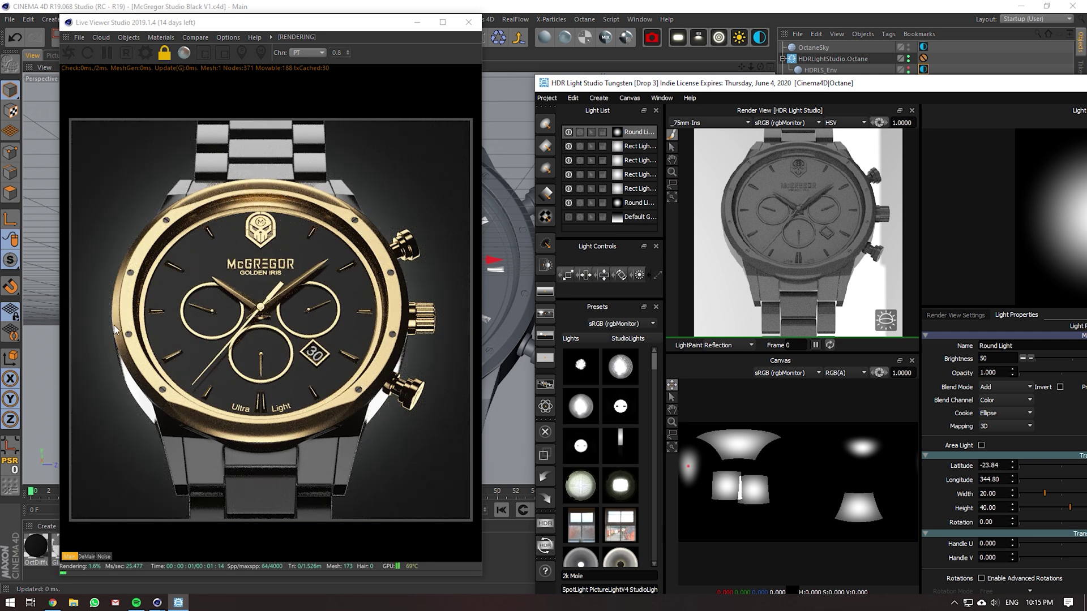
left_click(643, 138)
right_click(642, 133)
left_click(657, 139)
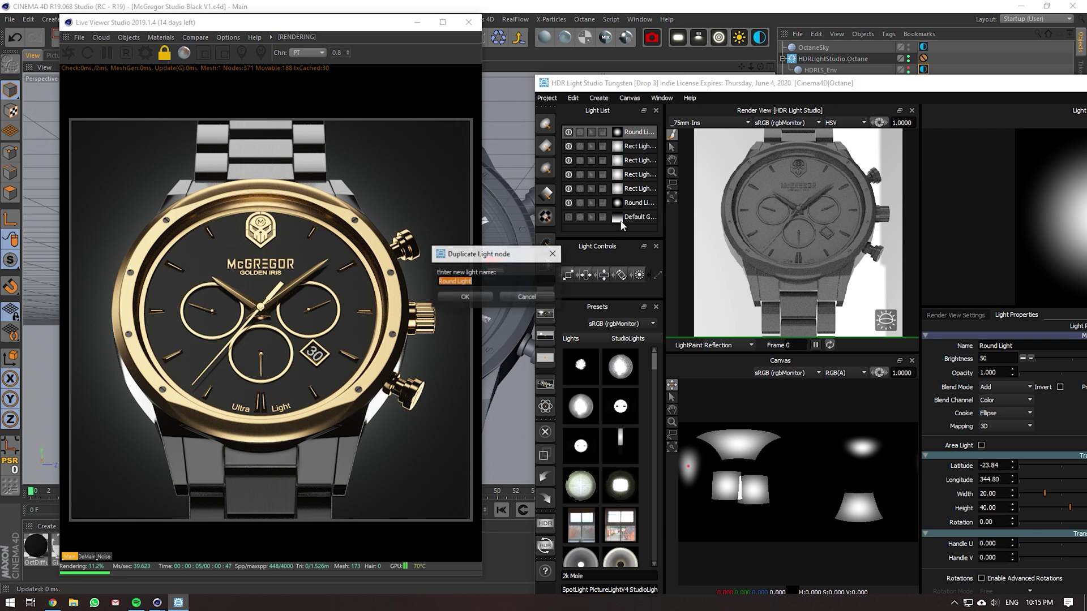
- Confirm the duplicate Round Light and place it at longitude 193.59, latitude -21.79
left_click(478, 300)
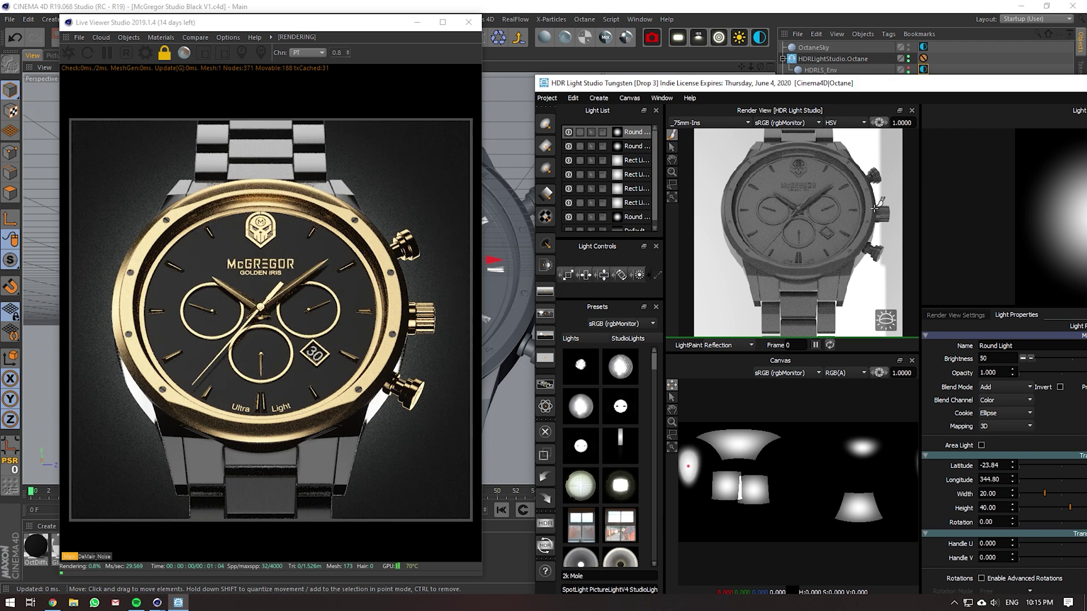
left_click(874, 207)
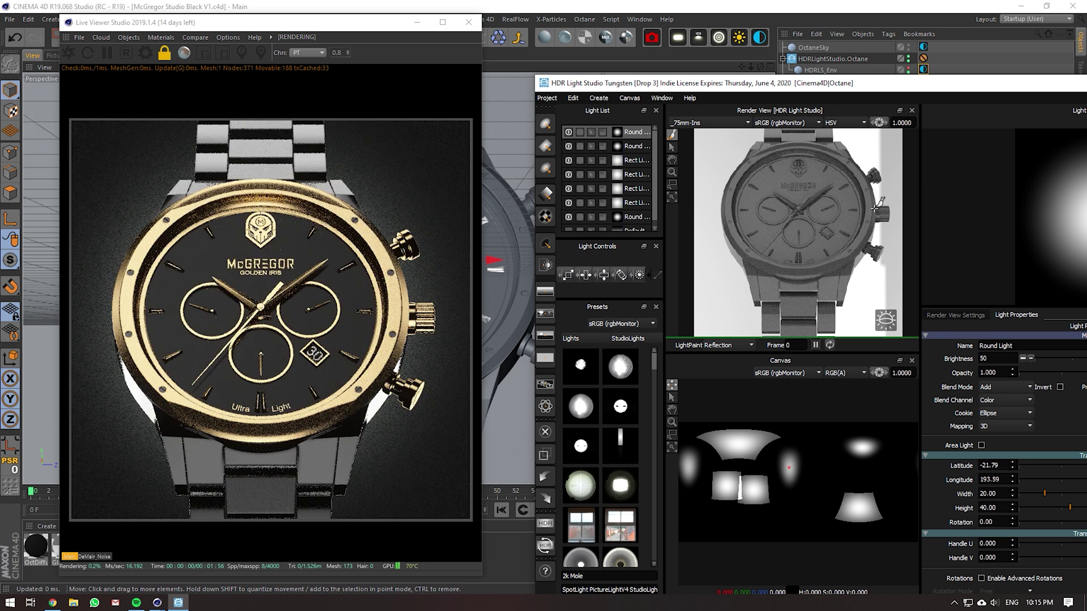
left_click_drag(854, 87, 598, 45)
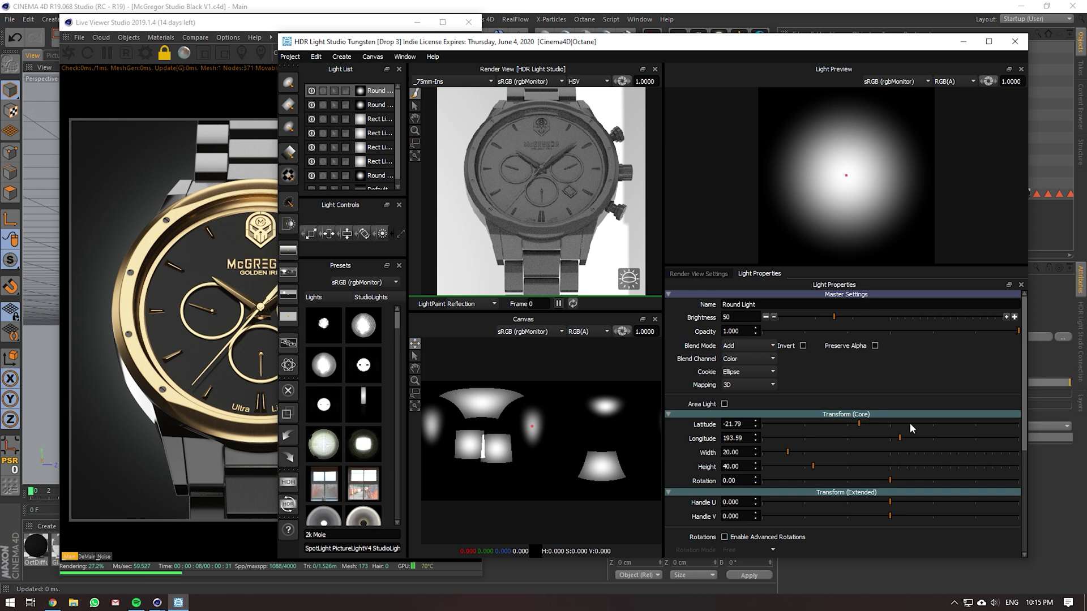
left_click_drag(649, 44, 875, 78)
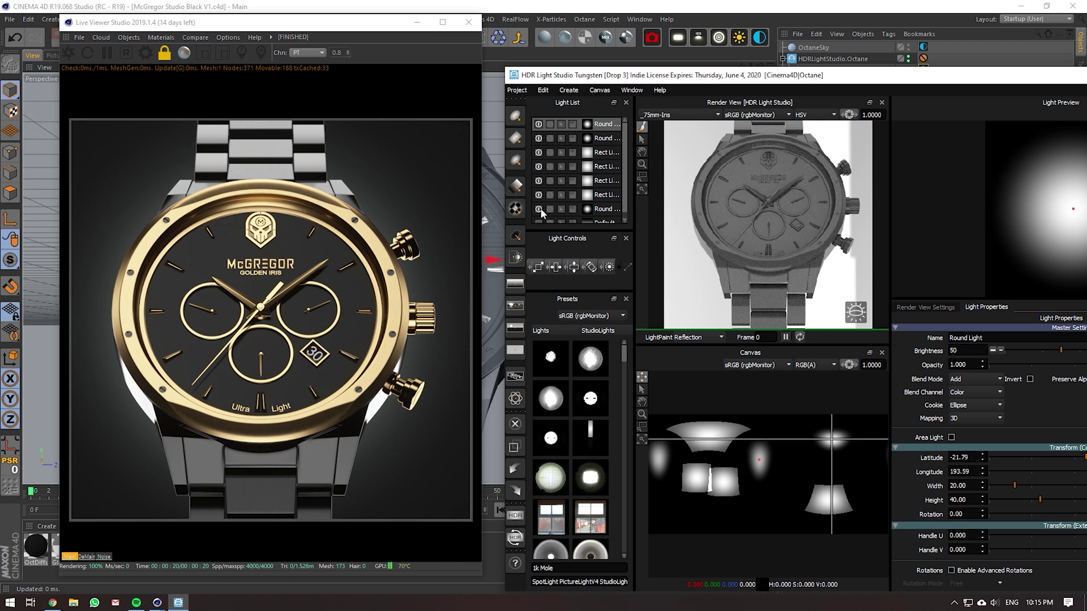
- Hide two of the Rect Lights
left_click(594, 159)
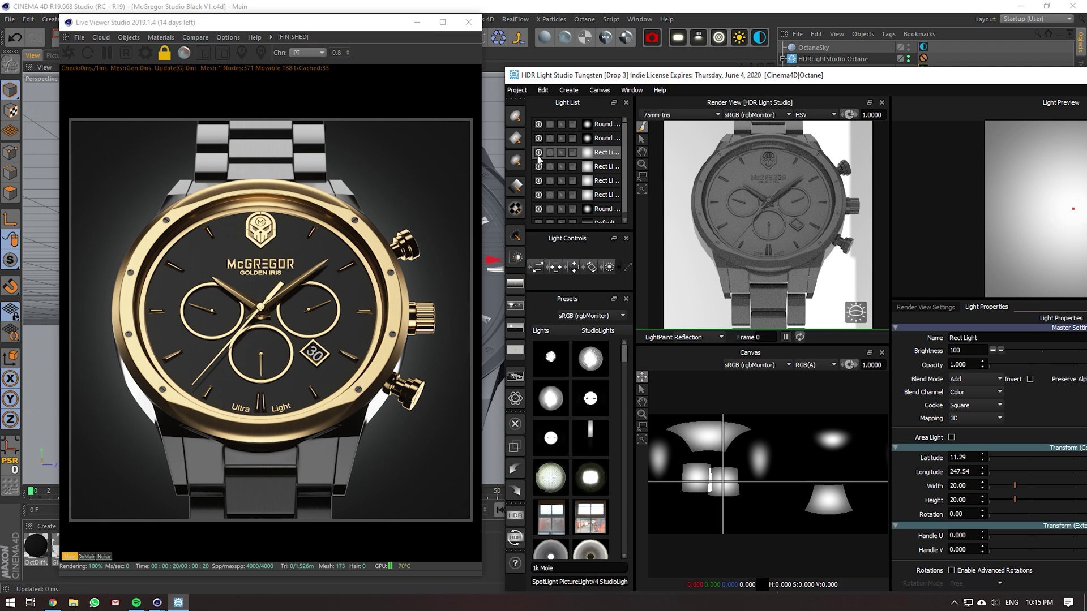
left_click(539, 153)
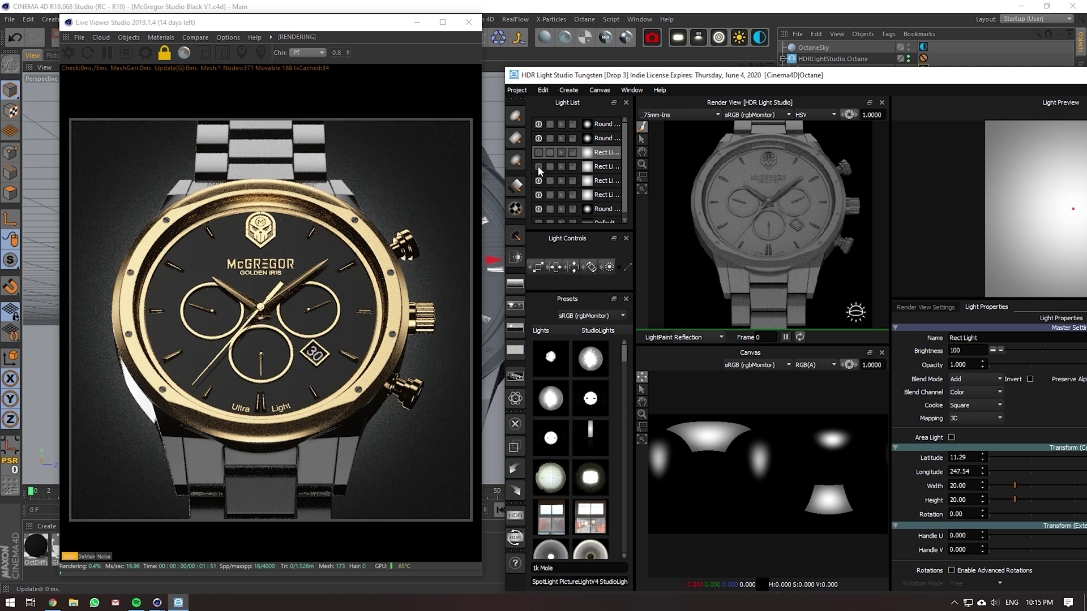
left_click(538, 165)
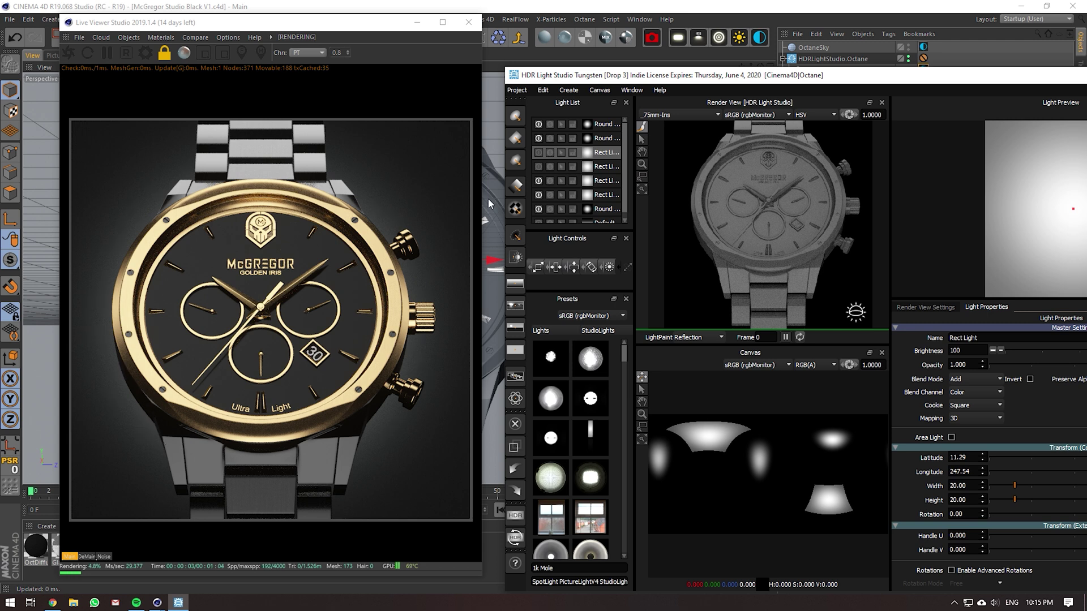
- Add another Round Light on the watch edge with brightness 50
left_click(515, 116)
left_click(712, 247)
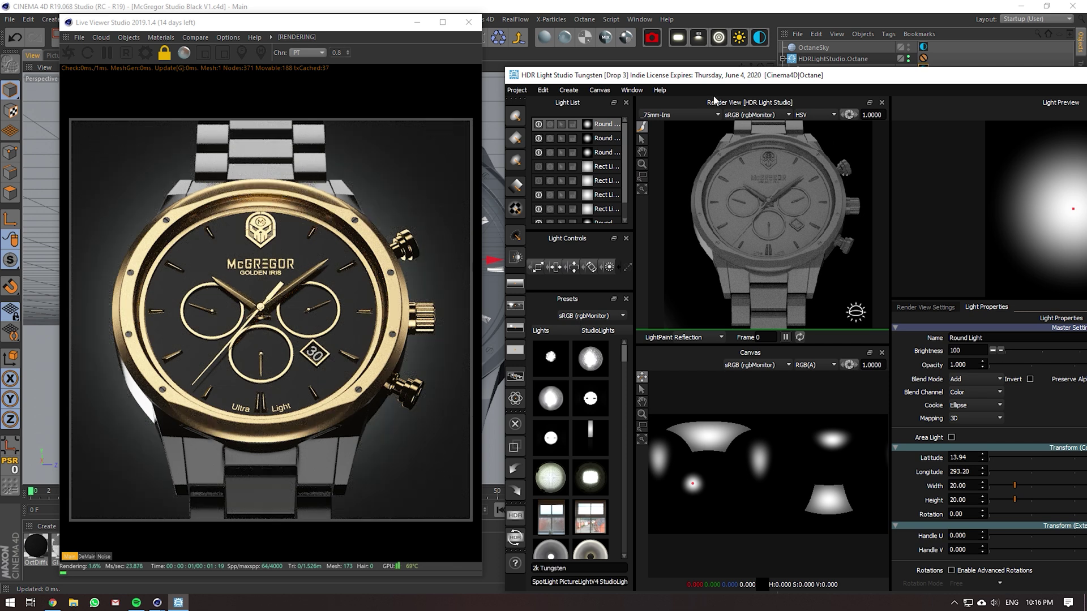
left_click_drag(696, 78, 683, 63)
left_click_drag(937, 336, 951, 342)
type("50")
key("Return")
- Dim the Round Light to brightness 10 and place a copy at longitude 246.94
double_click(951, 336)
type("10")
key("Return")
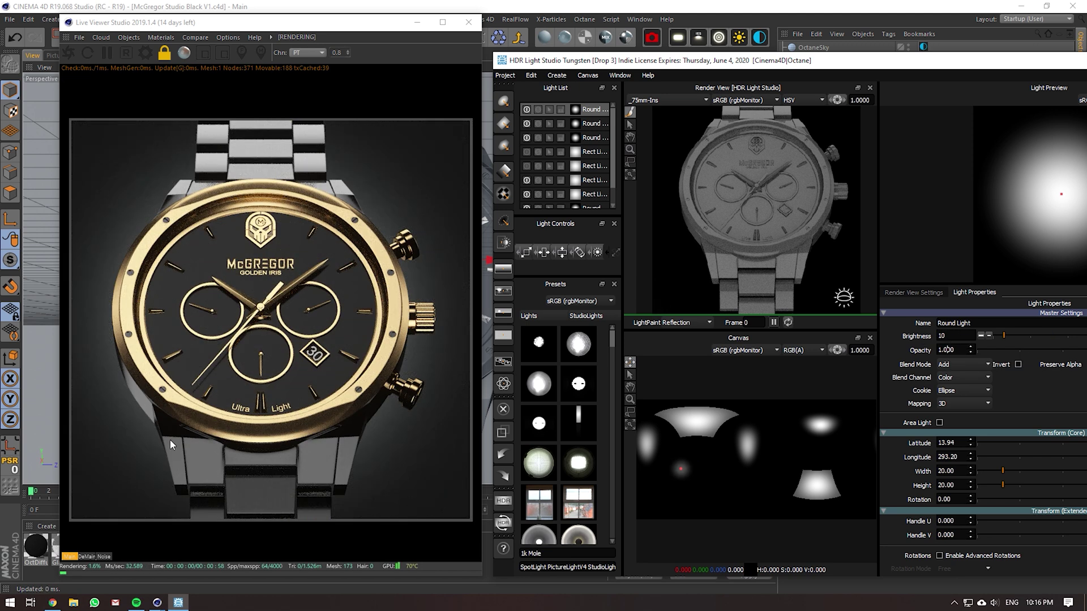
right_click(590, 109)
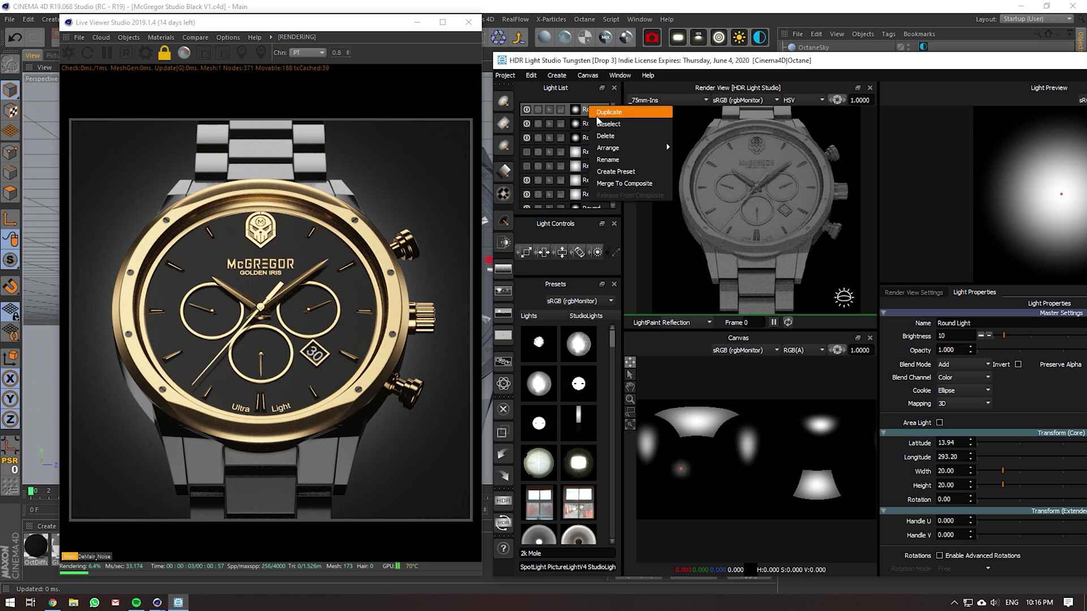
left_click(601, 114)
left_click(483, 298)
left_click(689, 233)
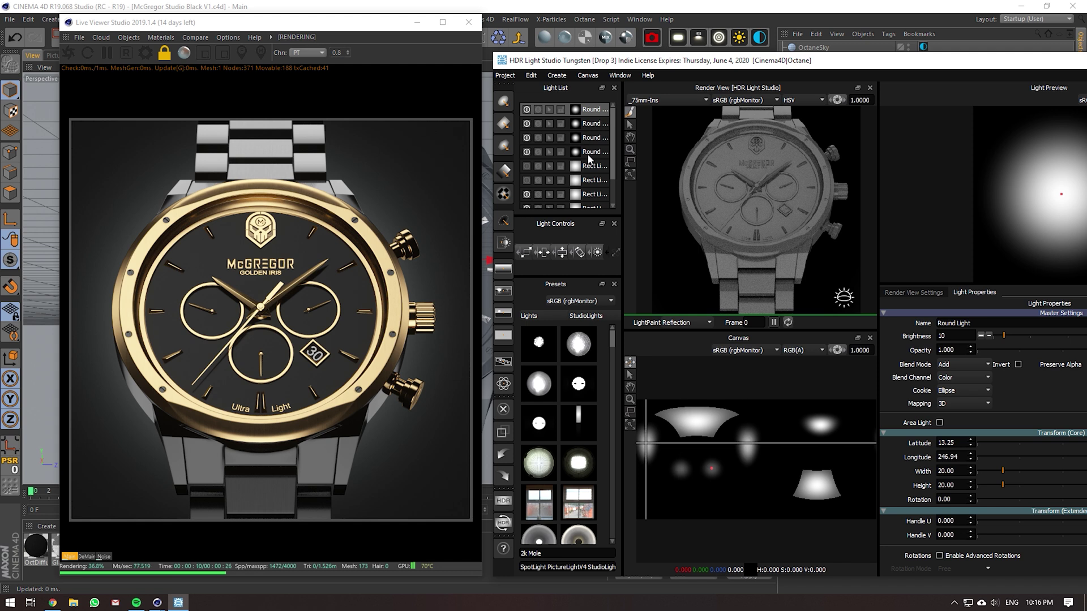
- Hide two more Rect Lights further down the list
scroll(543, 160, "down", 1)
left_click(535, 159)
left_click(527, 152)
left_click(527, 166)
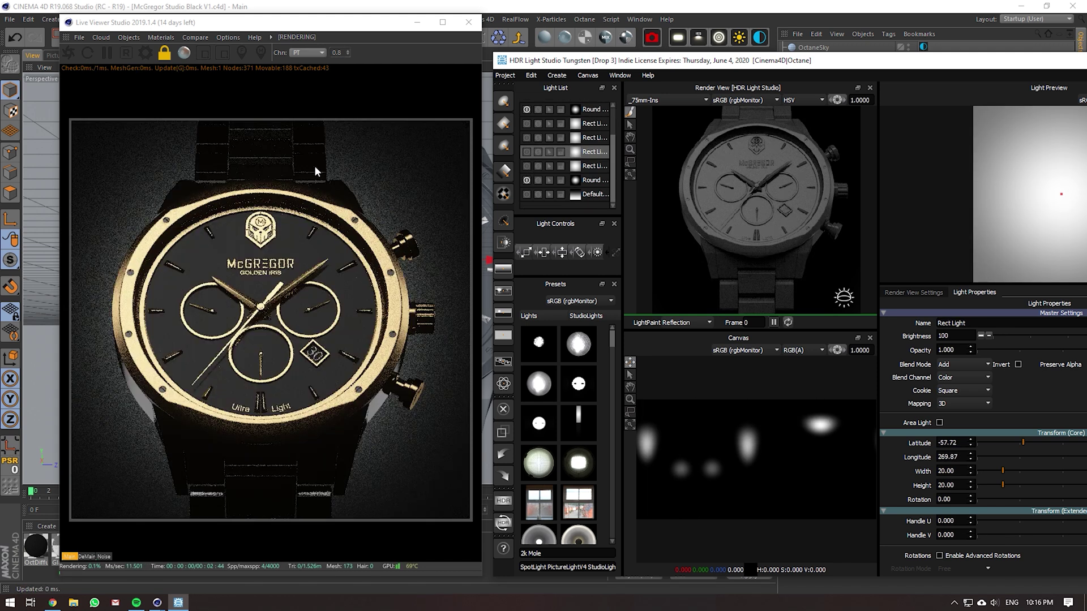
- Add a Gradient Light near the watch top, width 10 and height 5
left_click(503, 170)
left_click(765, 271)
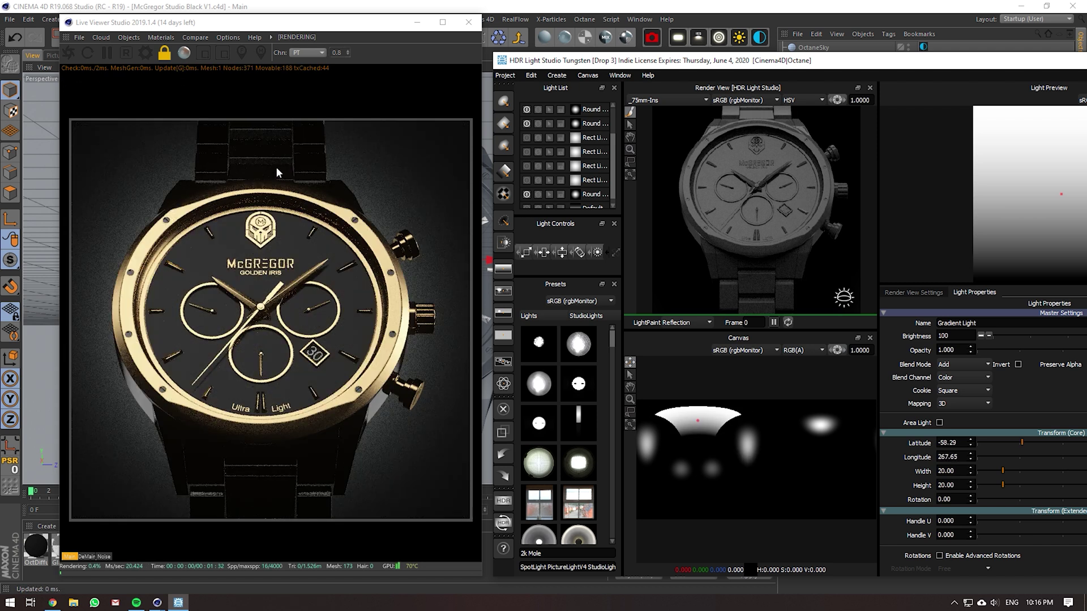
double_click(949, 471)
type("10")
key("Tab")
type("10")
key("Return")
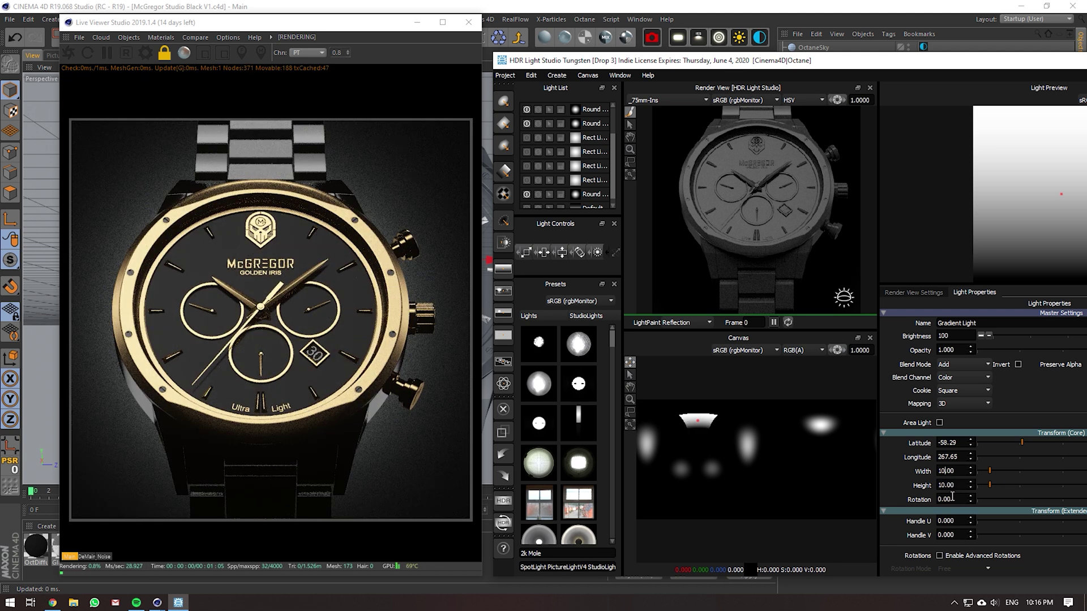
double_click(949, 485)
type("7")
key("Return")
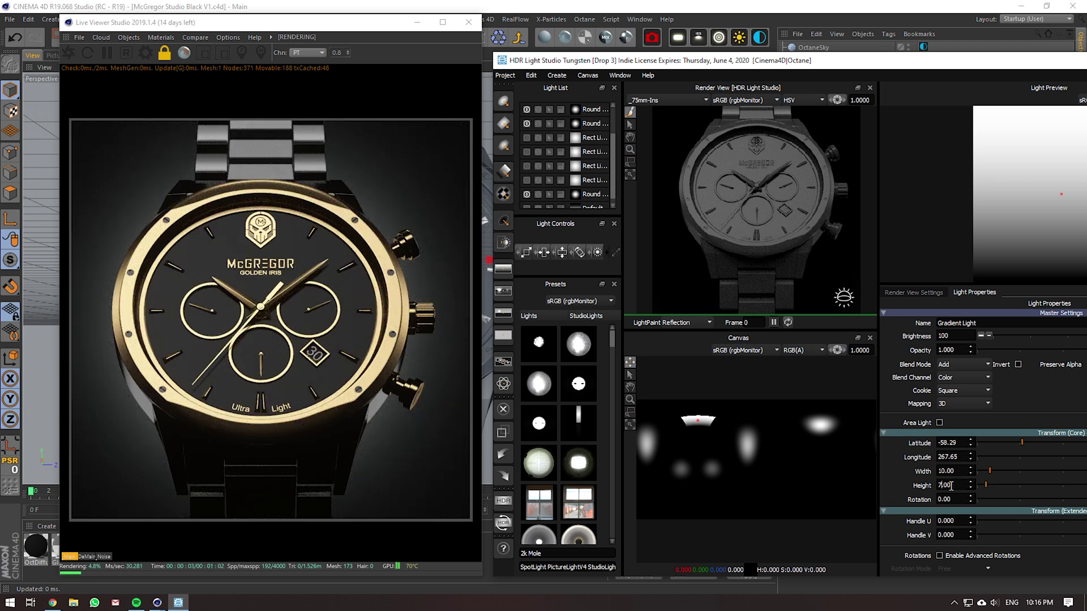
double_click(948, 487)
type("5")
left_click(952, 472)
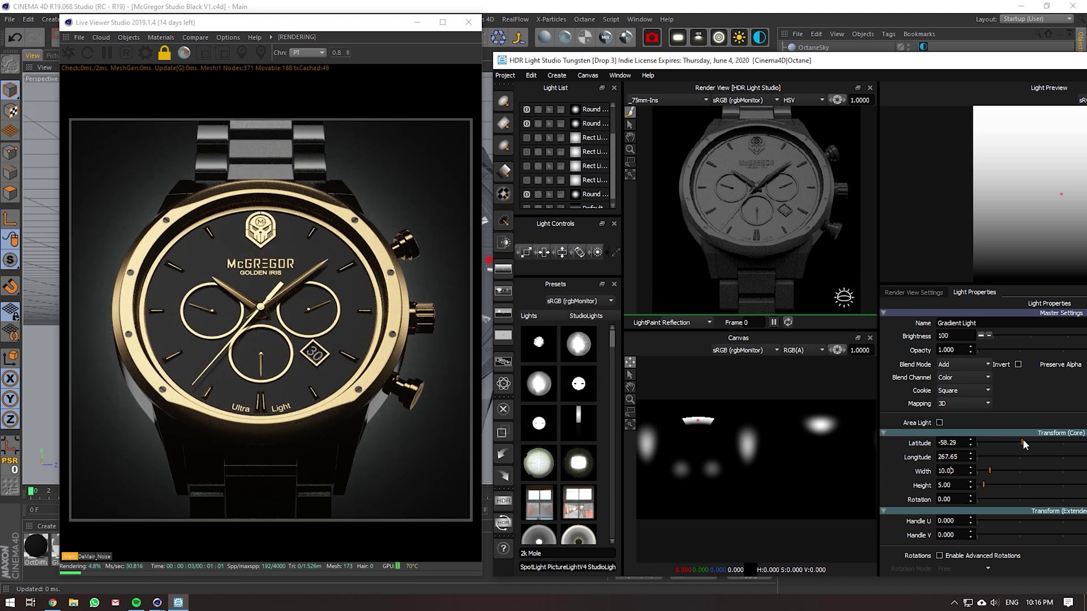
- Move the Gradient Light's latitude to about -61.39 and try a height of 8
left_click_drag(975, 69, 890, 72)
left_click_drag(937, 443, 934, 449)
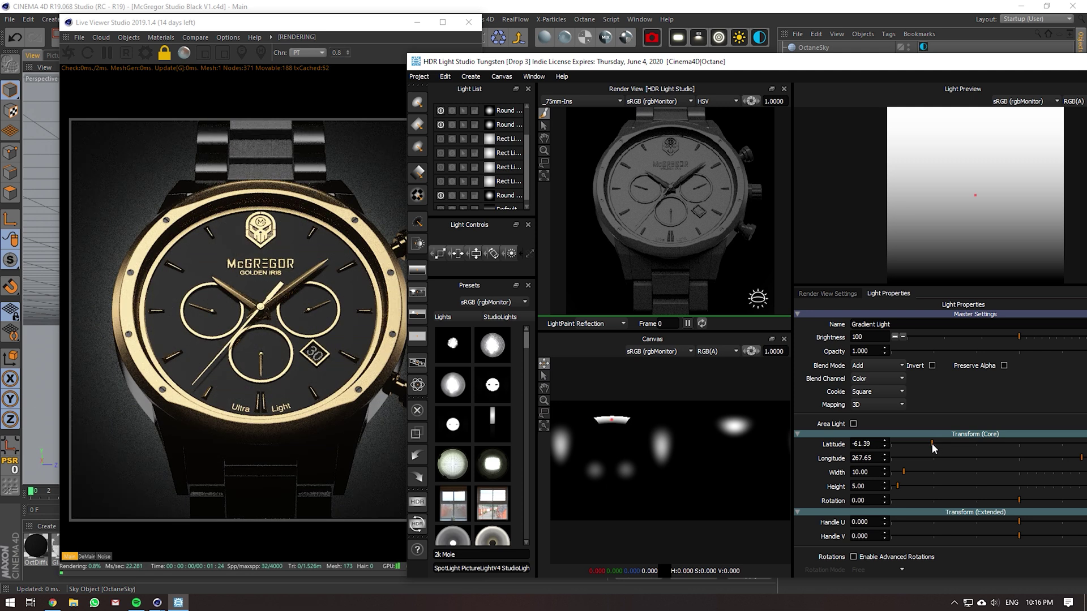
left_click_drag(877, 486, 839, 486)
type("8")
left_click(862, 470)
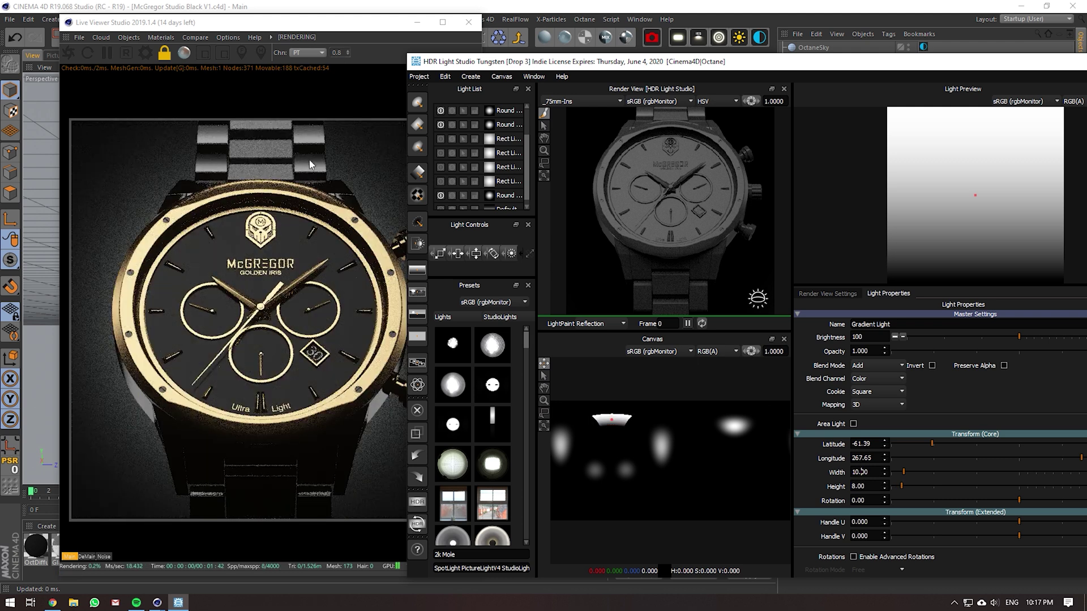
scroll(871, 485, "down", 3)
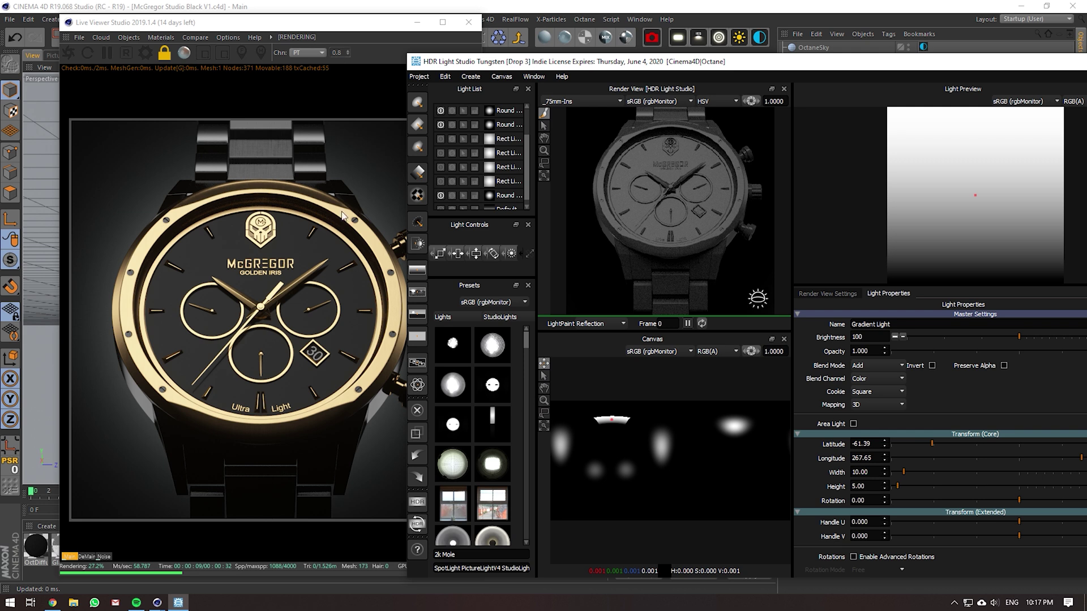
- Add a round light and paint it onto the watch's top-left bezel
left_click(417, 125)
left_click(628, 128)
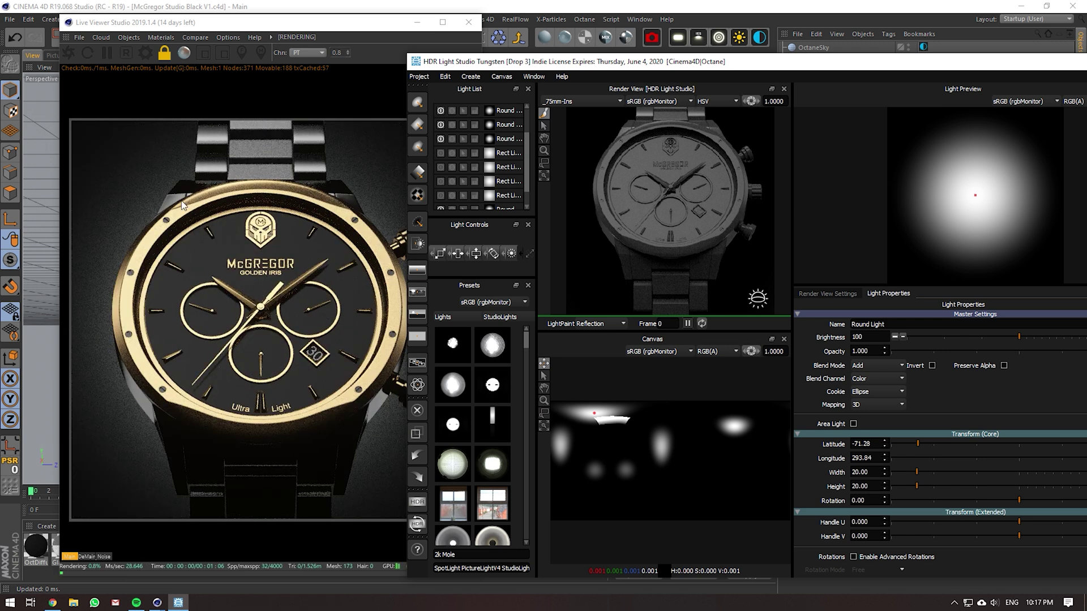
left_click(629, 123)
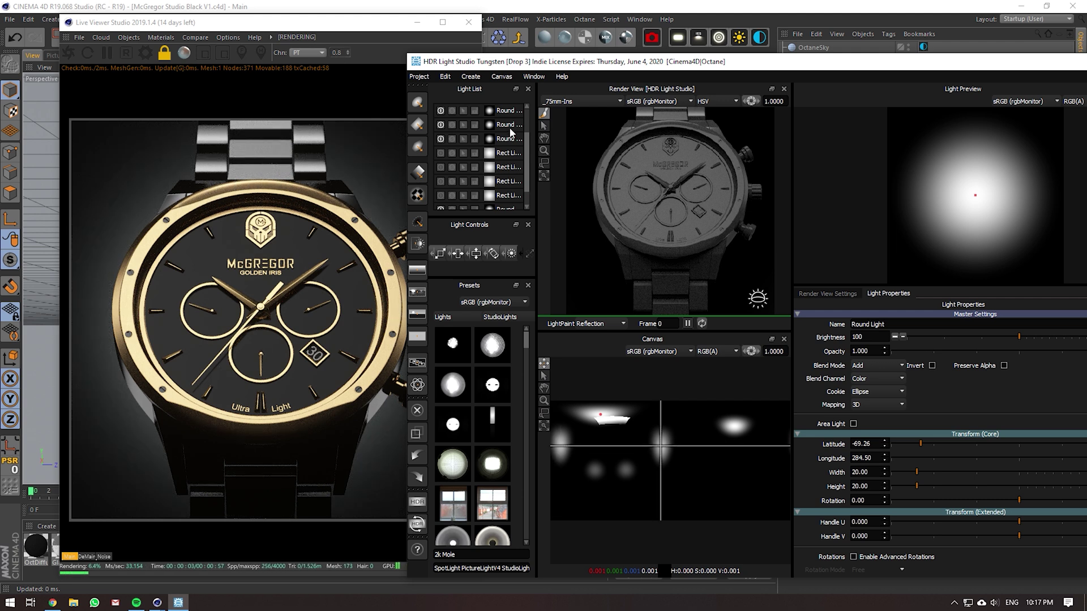
scroll(500, 109, "up", 1)
- Duplicate the round light and move the copy to longitude 255.50
right_click(507, 116)
left_click(526, 117)
left_click(459, 280)
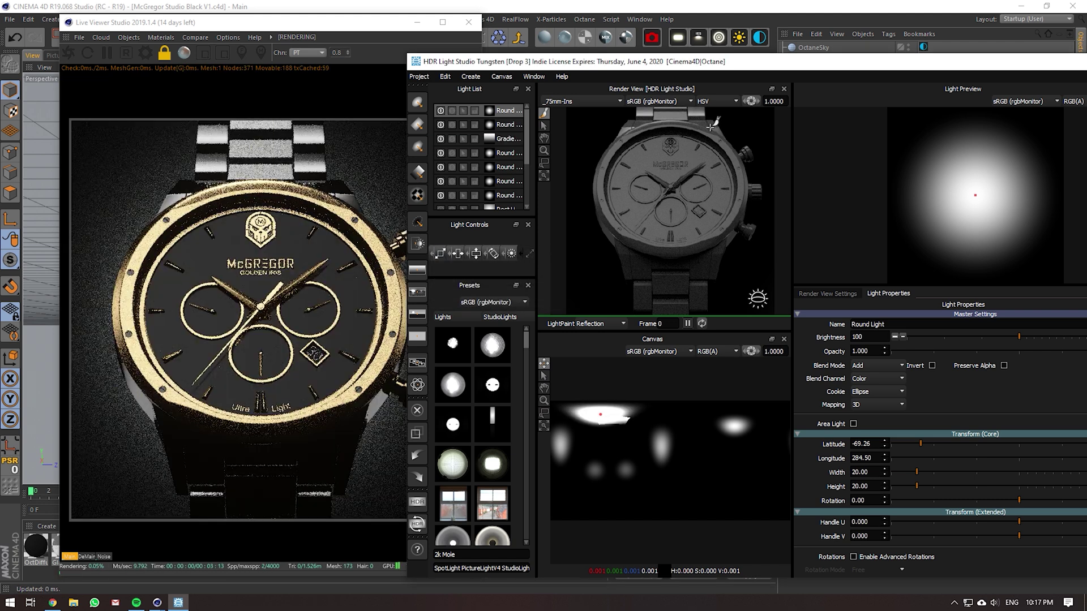
left_click(712, 125)
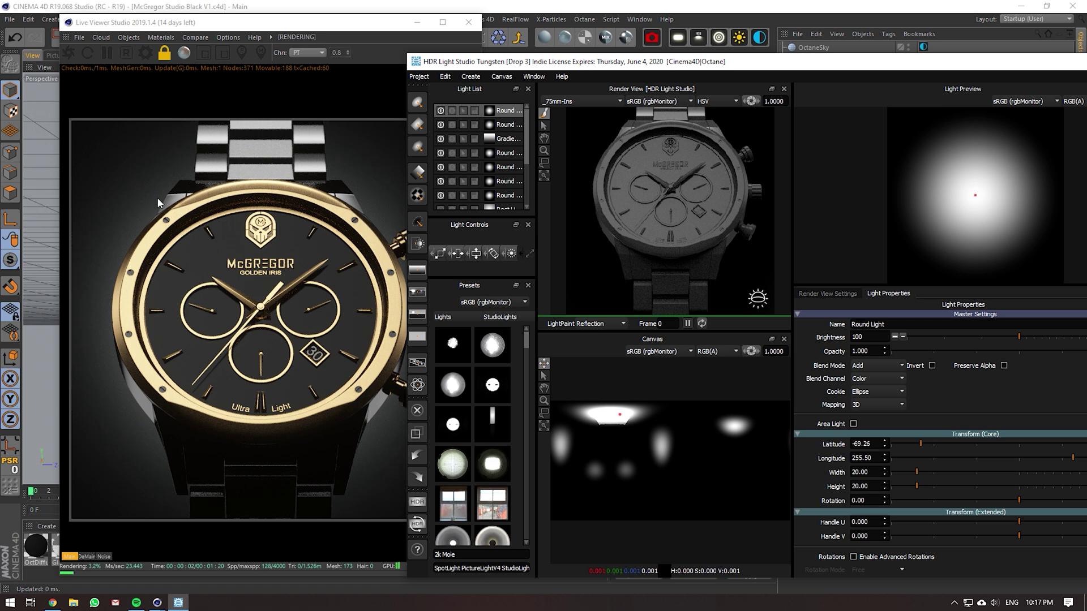
- Set the other round light's brightness to 50, select the top round light, and shift the window to reveal Cinema 4D's objects
left_click(507, 125)
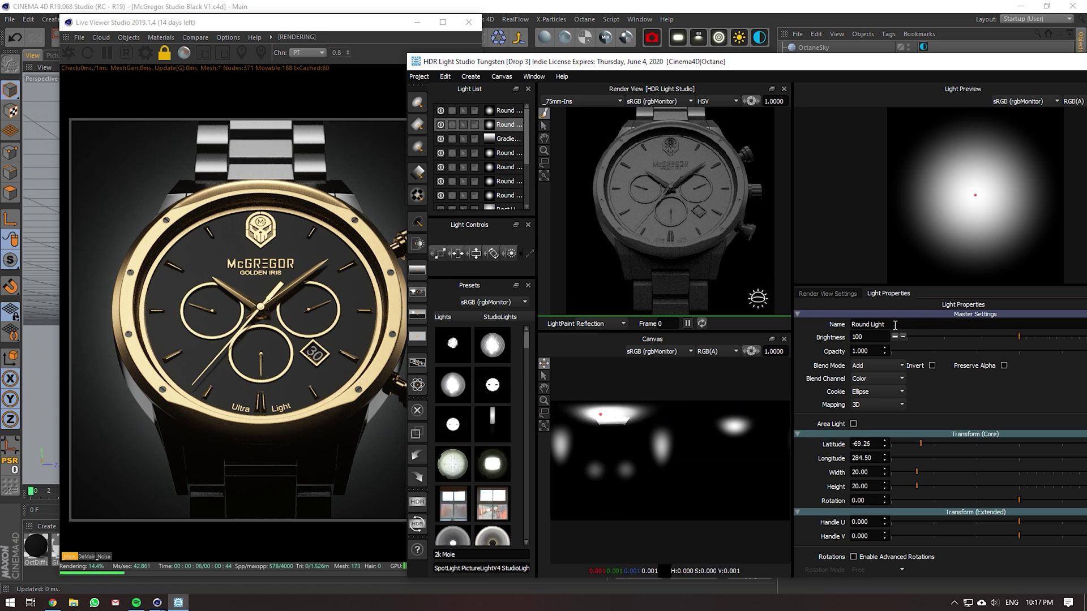
double_click(858, 337)
type("50")
key("Return")
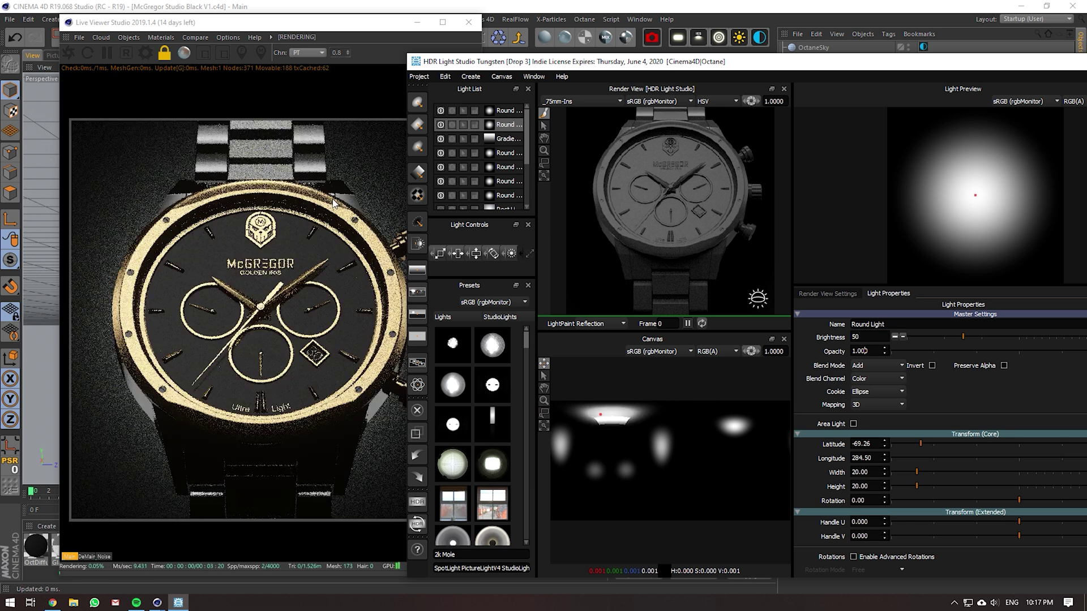
left_click(504, 111)
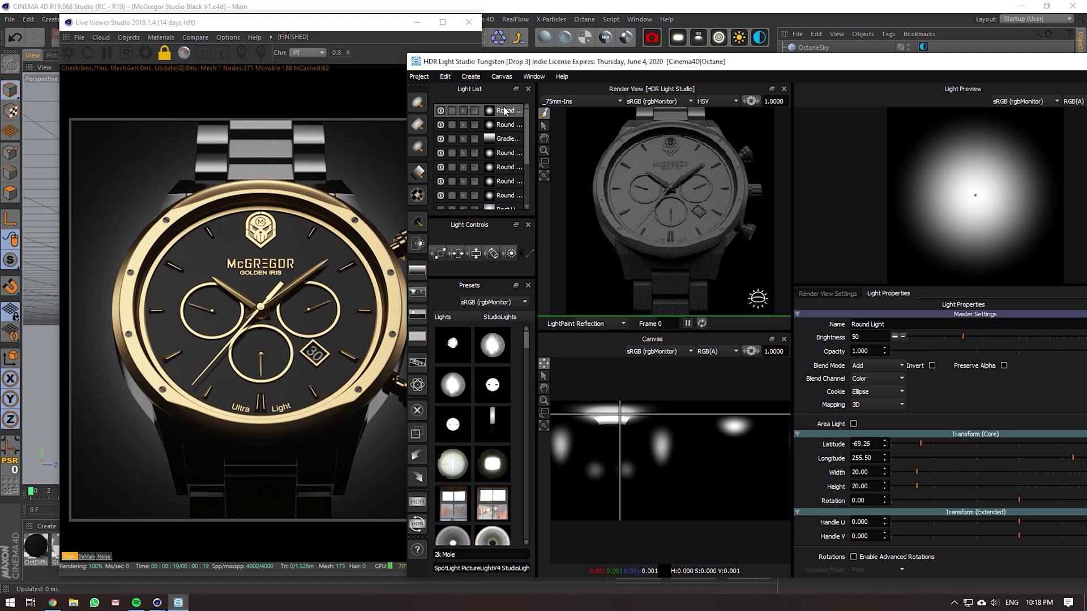
left_click_drag(520, 67, 566, 91)
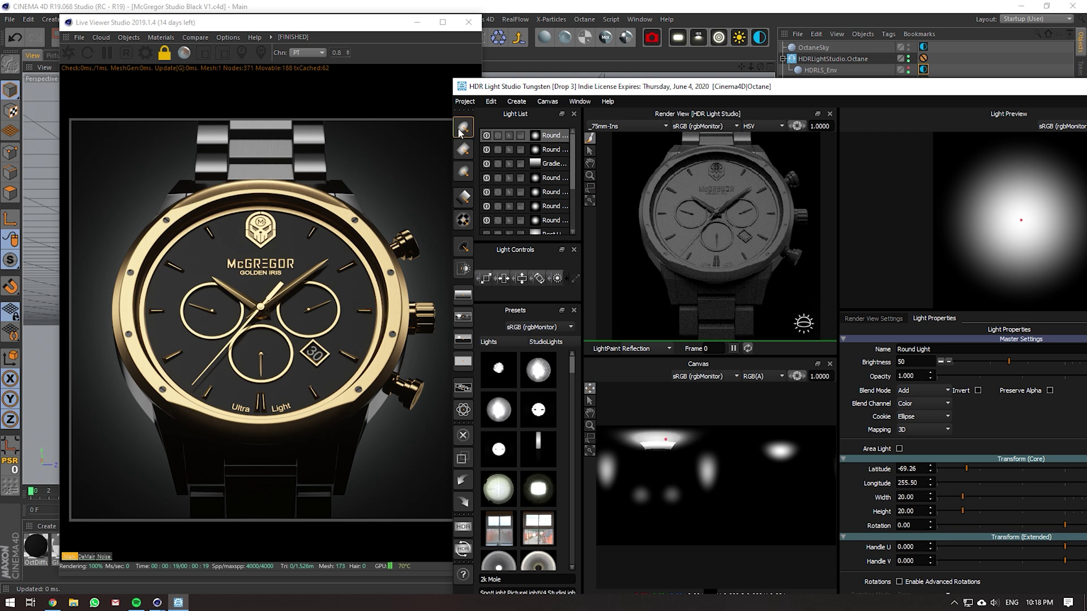
- Paint the top round light onto the watch and make it a 5×5 spot at brightness 50
left_click(681, 145)
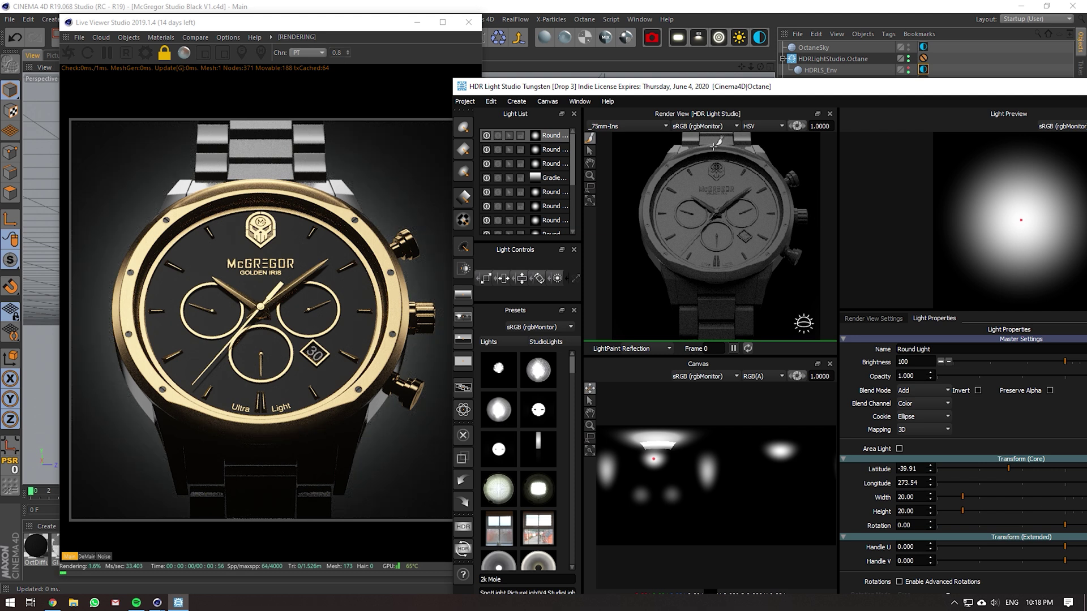
double_click(906, 362)
type("50")
key("Return")
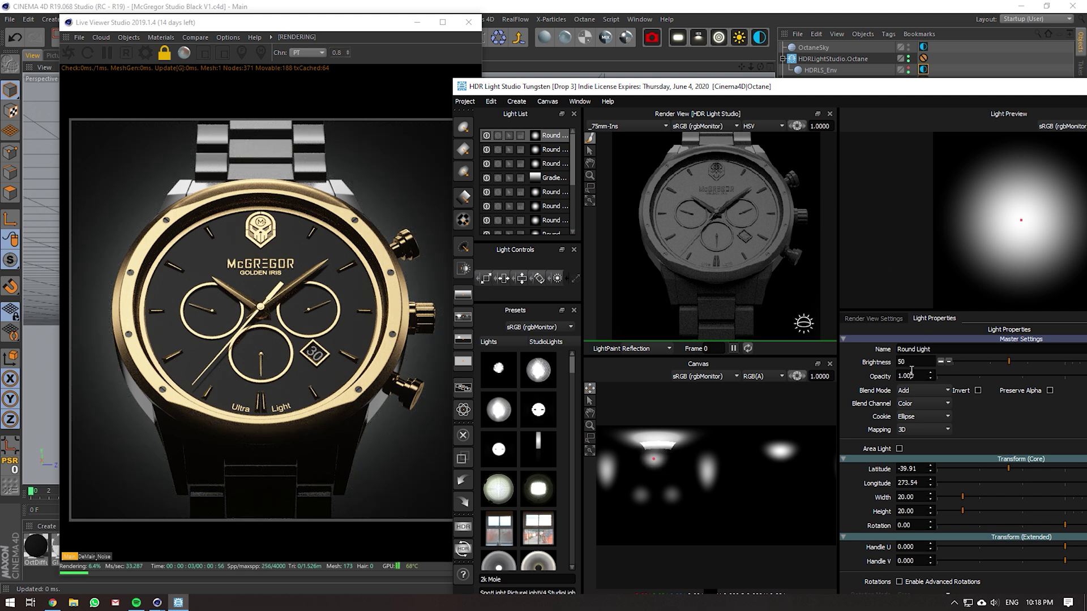
double_click(908, 497)
type("5")
key("Tab")
type("5")
key("Return")
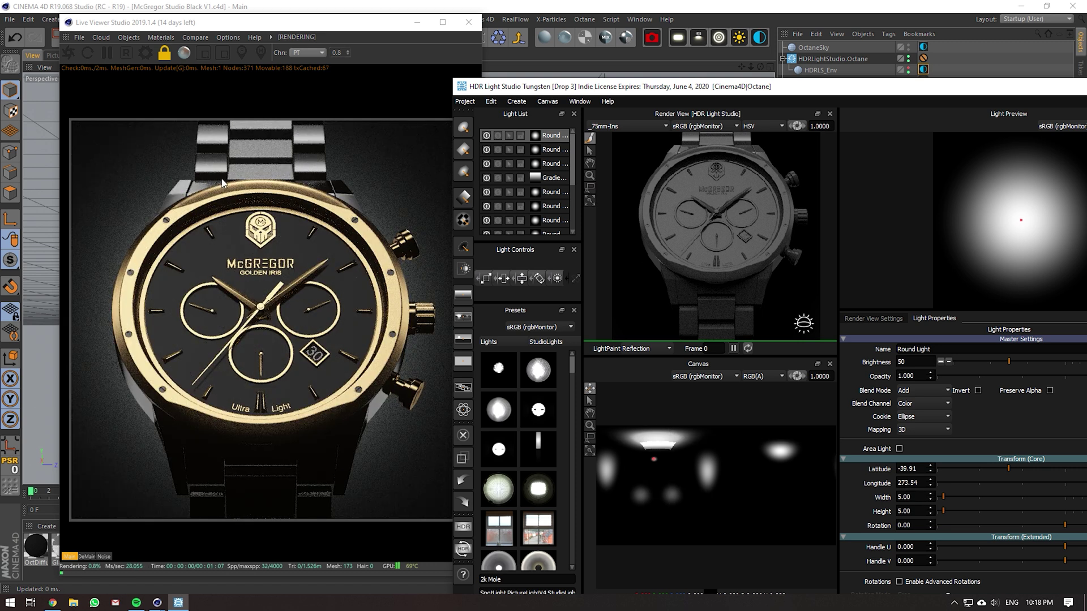
- Reposition the spot on the bezel at latitude -43.20, longitude 273.60, then switch it off
left_click(747, 149)
left_click_drag(748, 149, 745, 147)
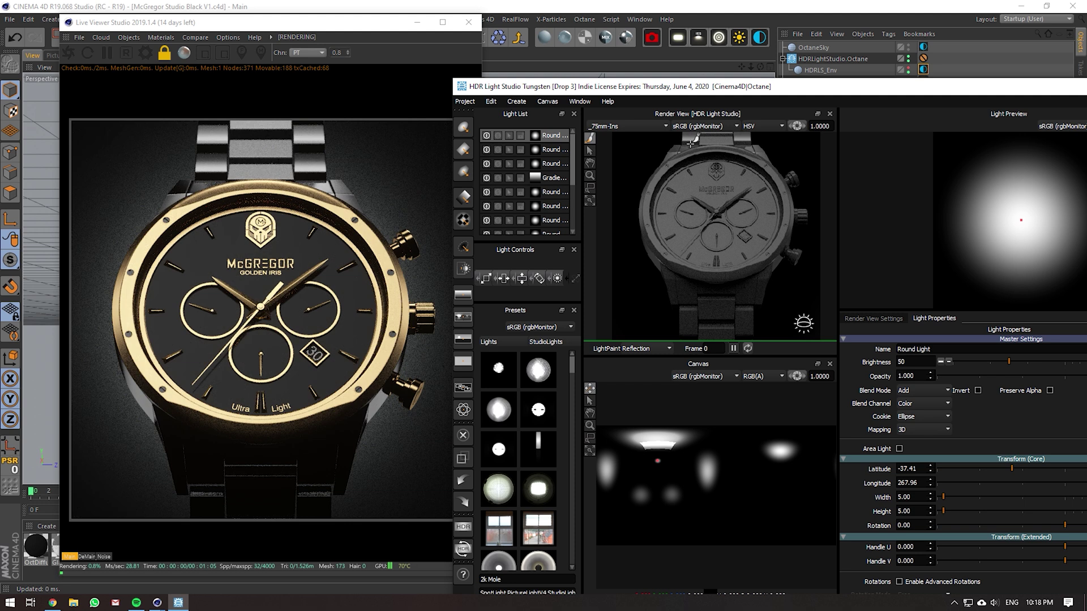
left_click_drag(692, 150, 676, 146)
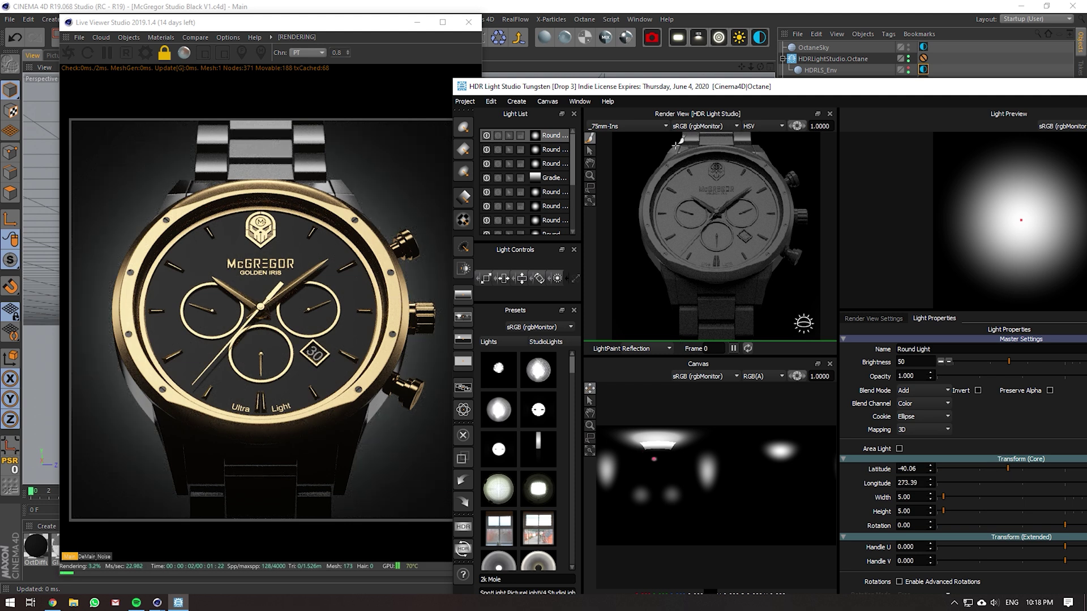
left_click(654, 456)
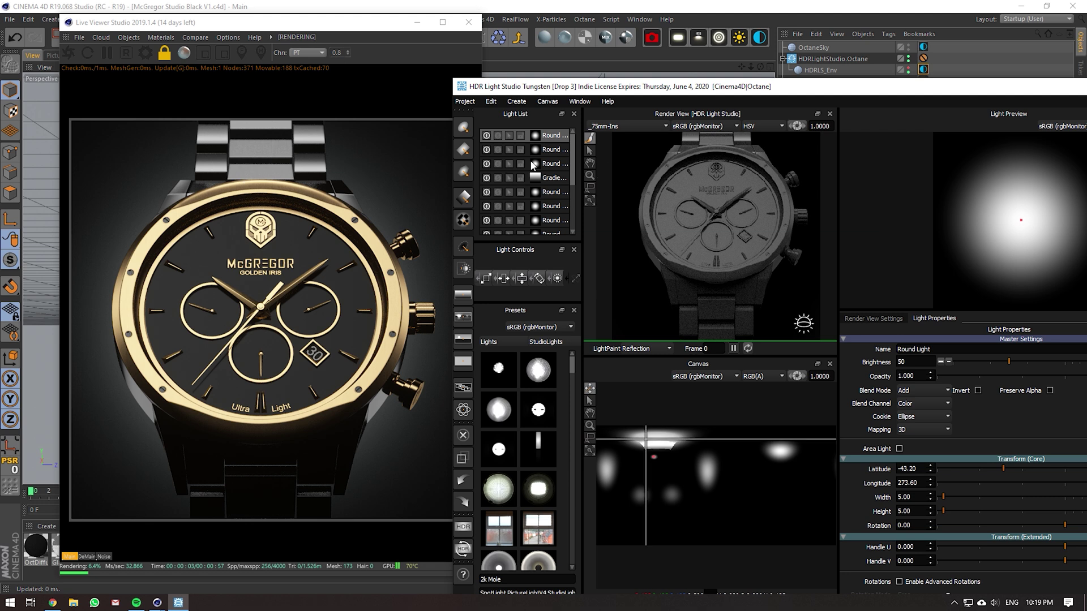
left_click(487, 135)
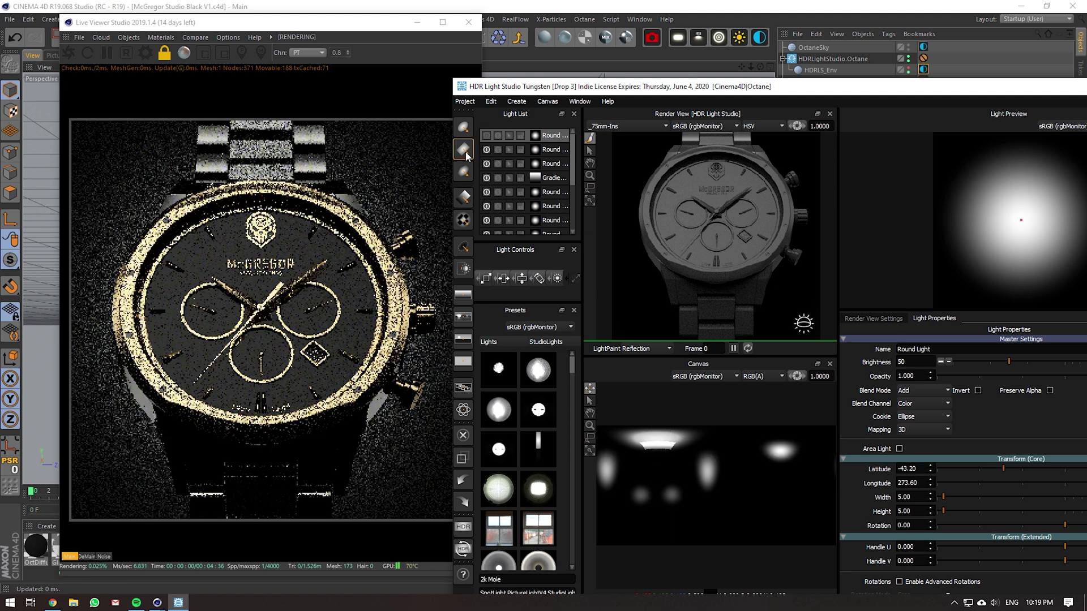
- Test a rect light on the watch's right side at brightness 10, then delete it
left_click(463, 149)
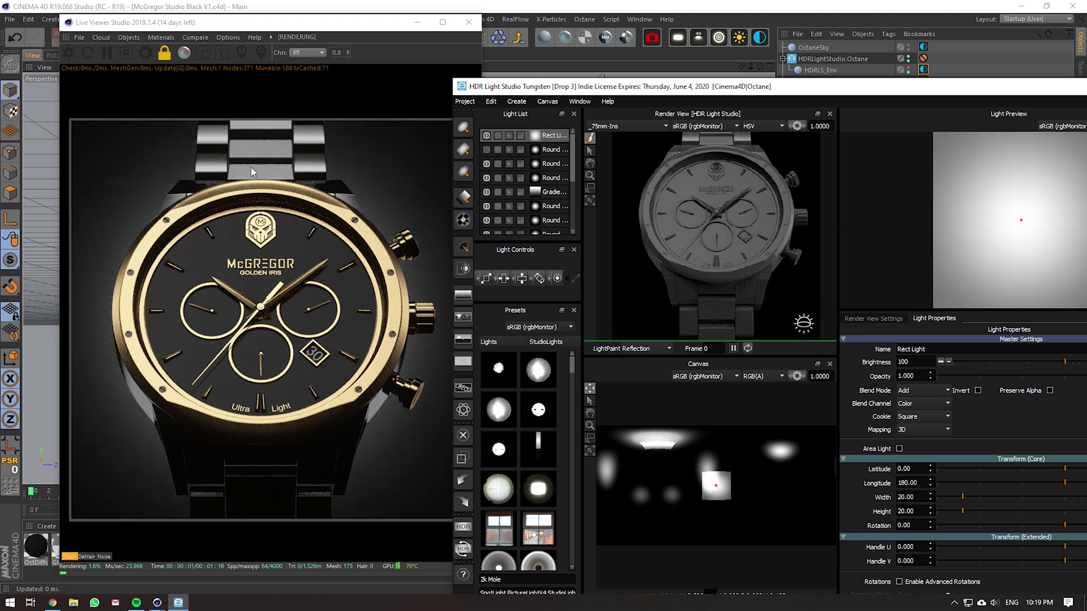
left_click(692, 141)
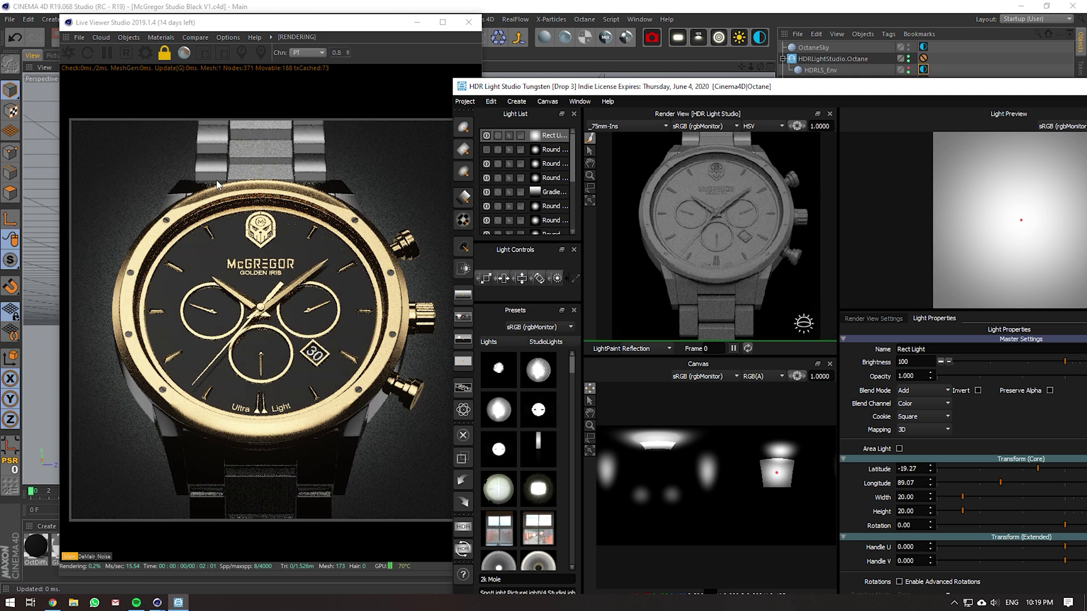
left_click(912, 361)
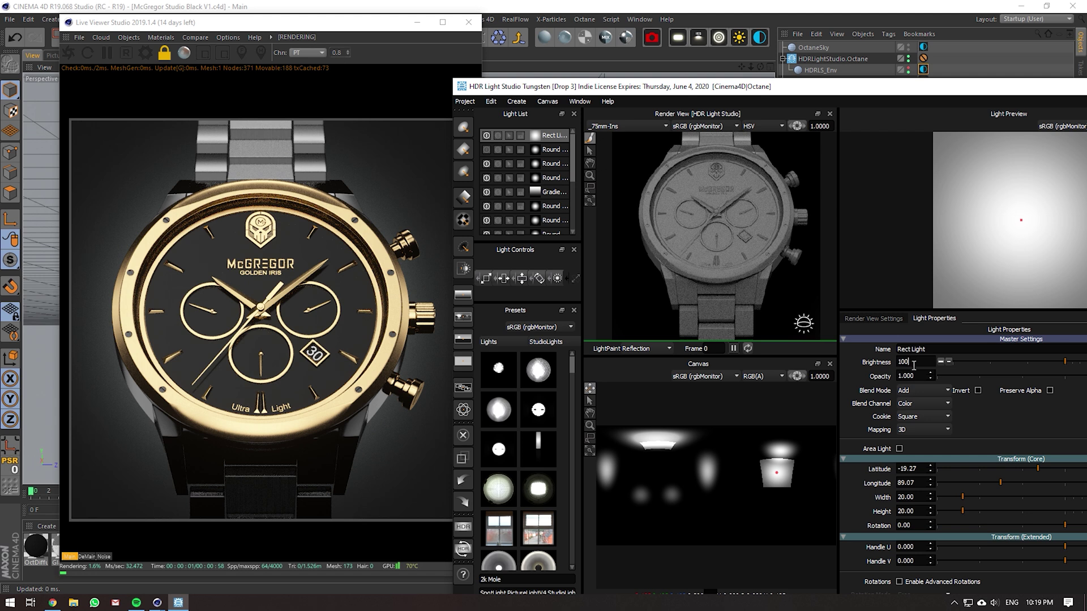
key("BackSpace")
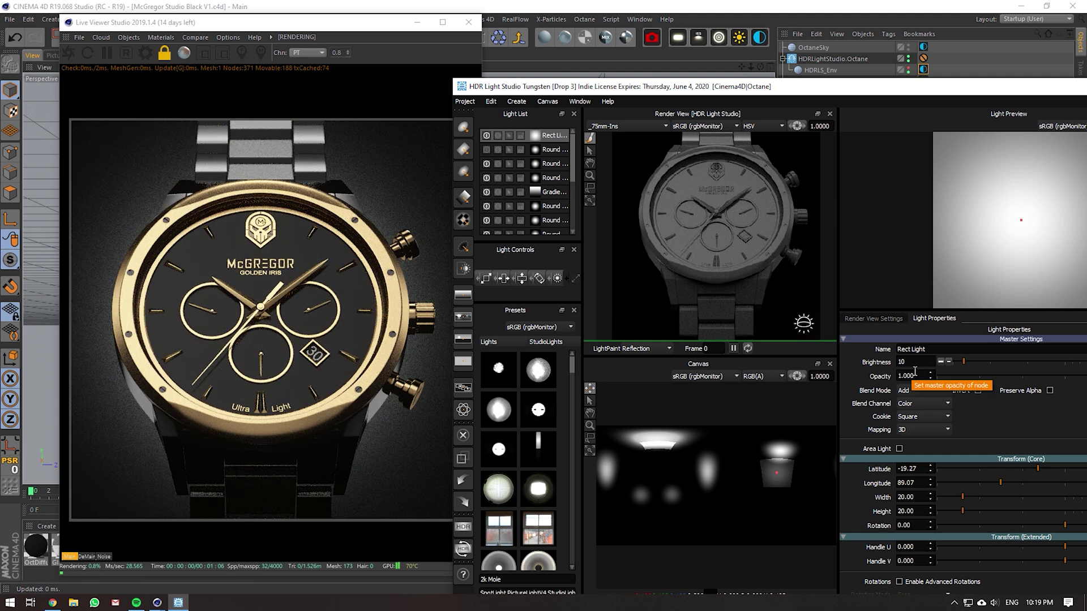
left_click(464, 436)
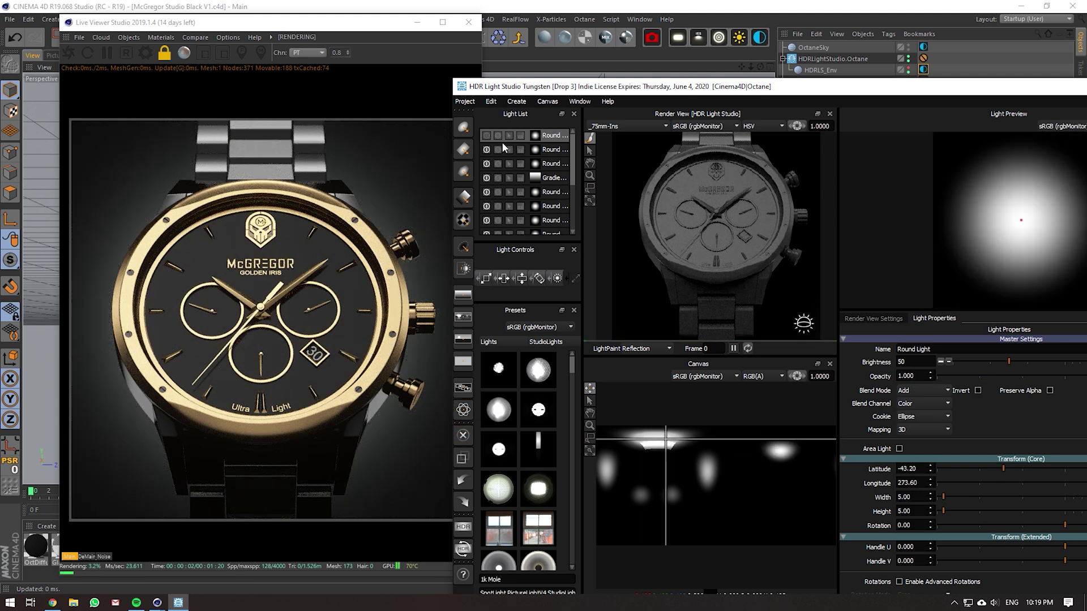
- Add a round light on the watch's right side at brightness 25
left_click(463, 127)
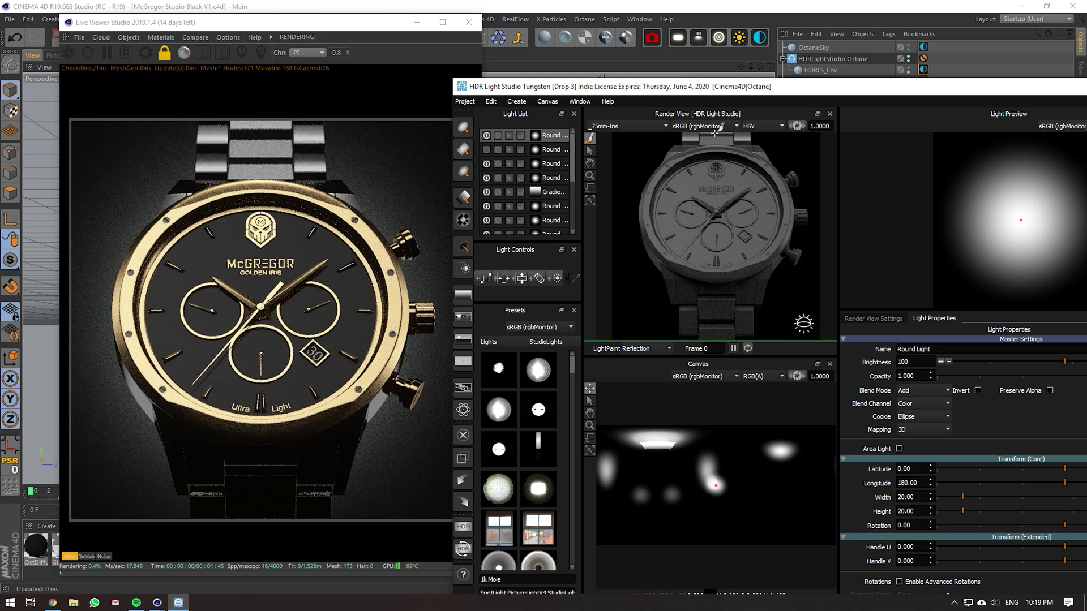
left_click(715, 132)
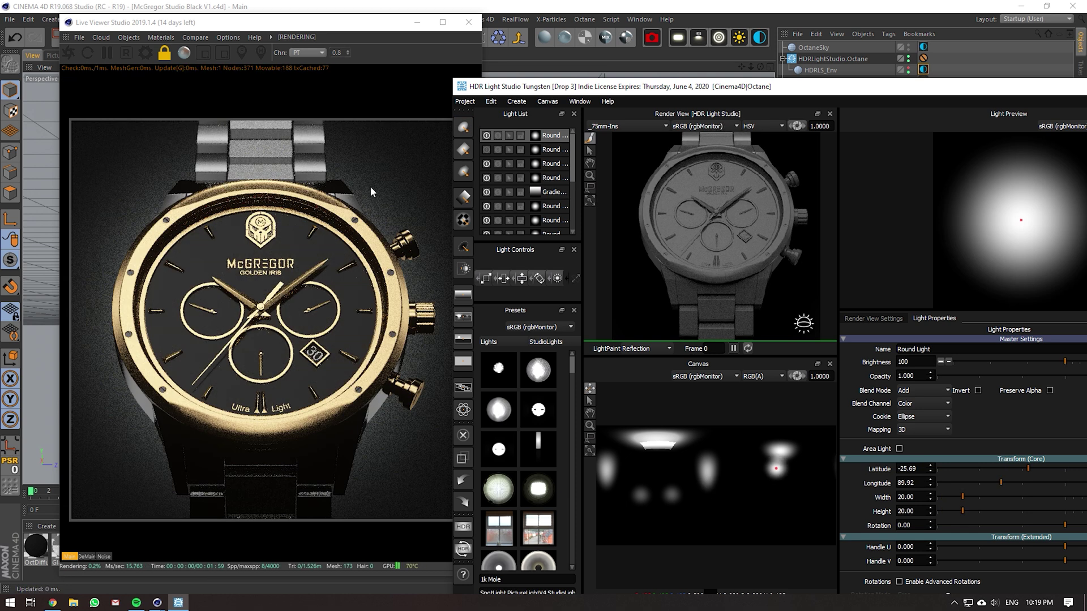
double_click(911, 362)
type("25")
key("Return")
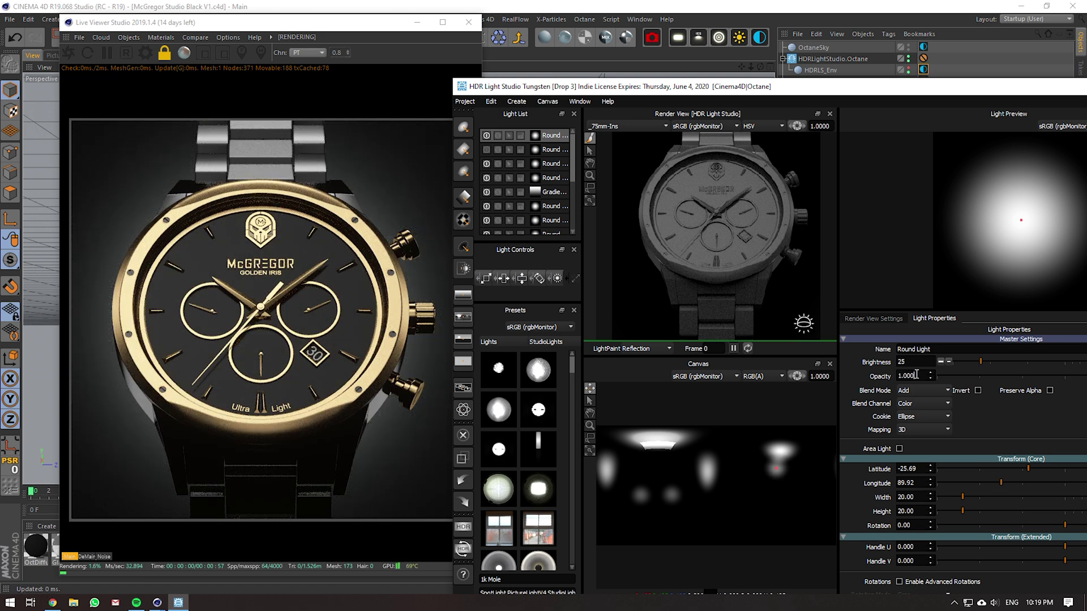
- Try the round light at brightness 5 and 100, delete it, and open the Octane render settings
double_click(910, 363)
type("5")
key("Return")
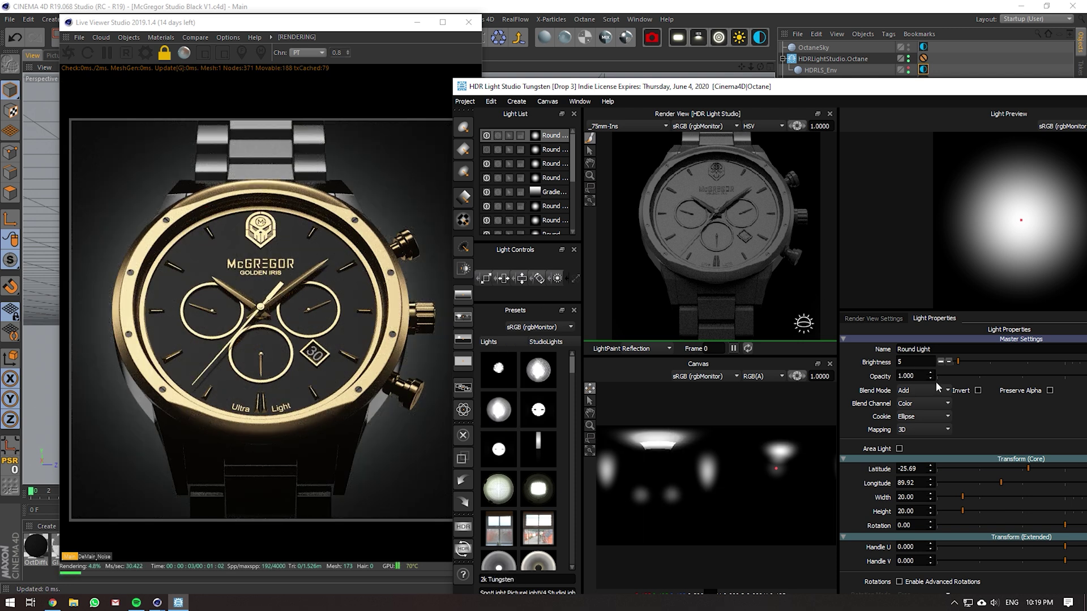
left_click(906, 365)
type("1")
left_click_drag(907, 365, 895, 367)
type("100")
key("Return")
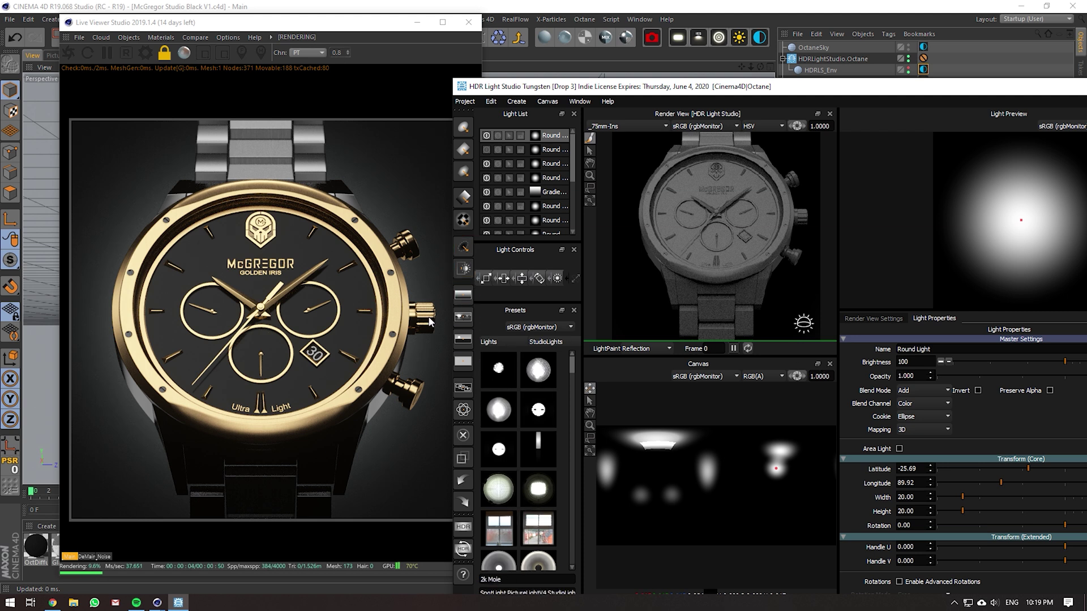
left_click(467, 444)
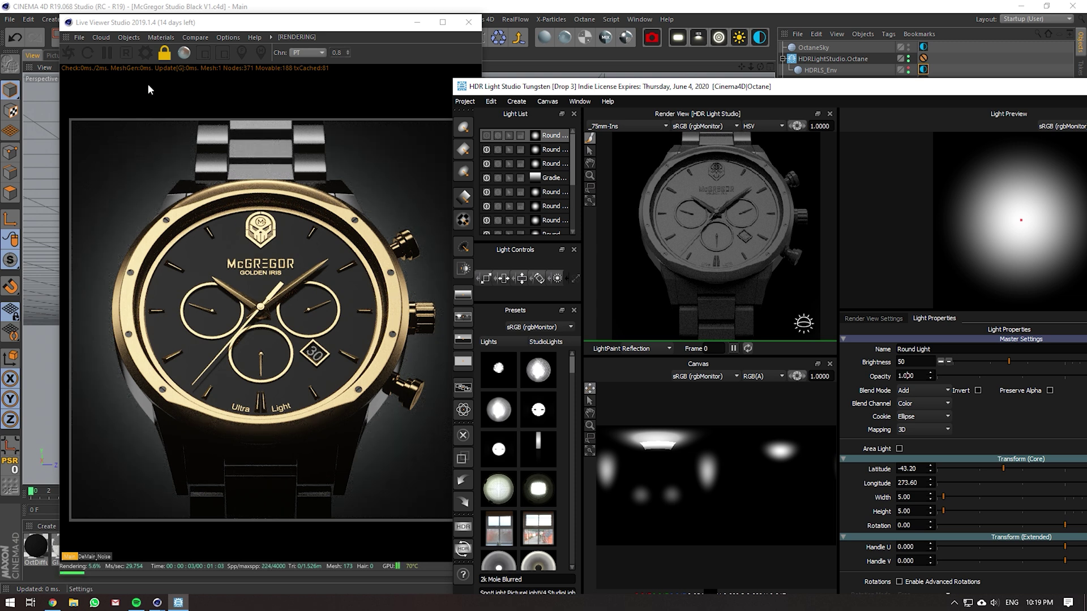
left_click(145, 53)
- In the CameraImager tab, set Gamma to 1.9 and Exposure to about 1.64, then close Octane Settings
left_click_drag(214, 12, 831, 87)
left_click(668, 112)
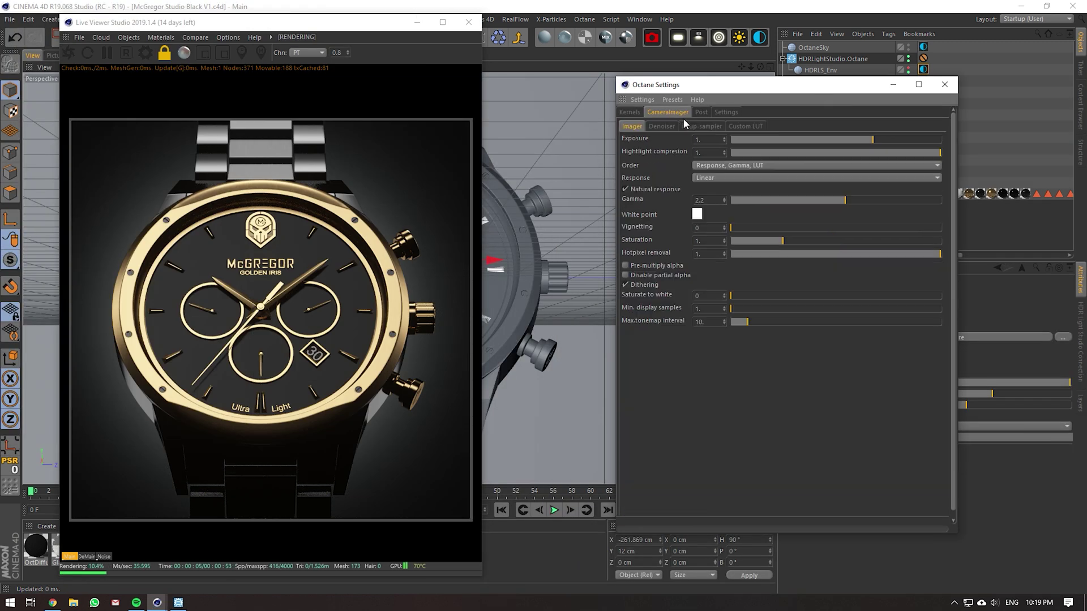
left_click_drag(844, 198, 836, 204)
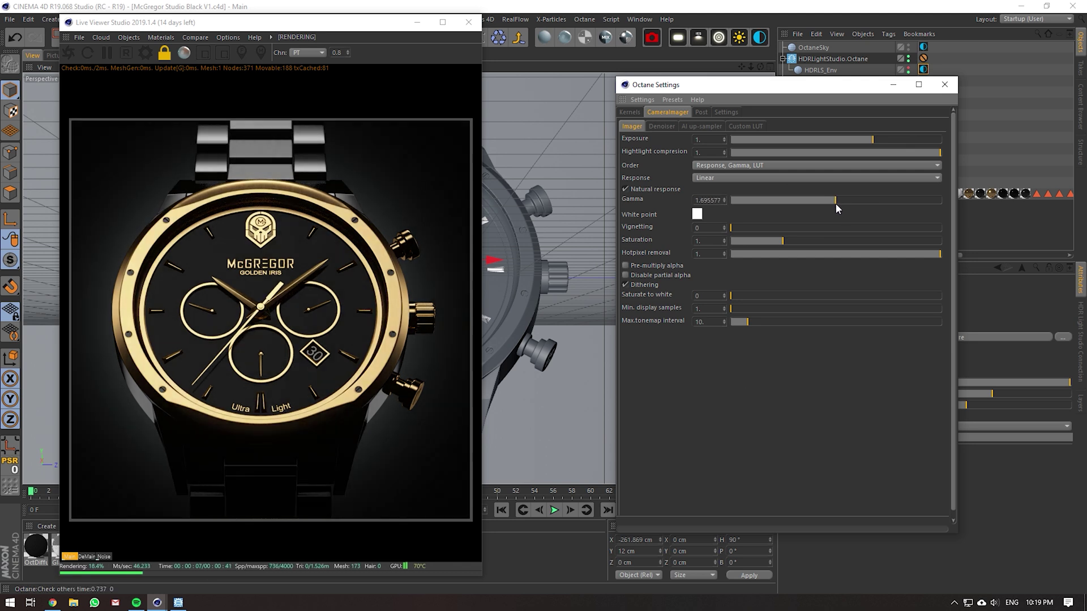
left_click_drag(878, 141, 884, 143)
double_click(708, 200)
type("1.8")
key("Return")
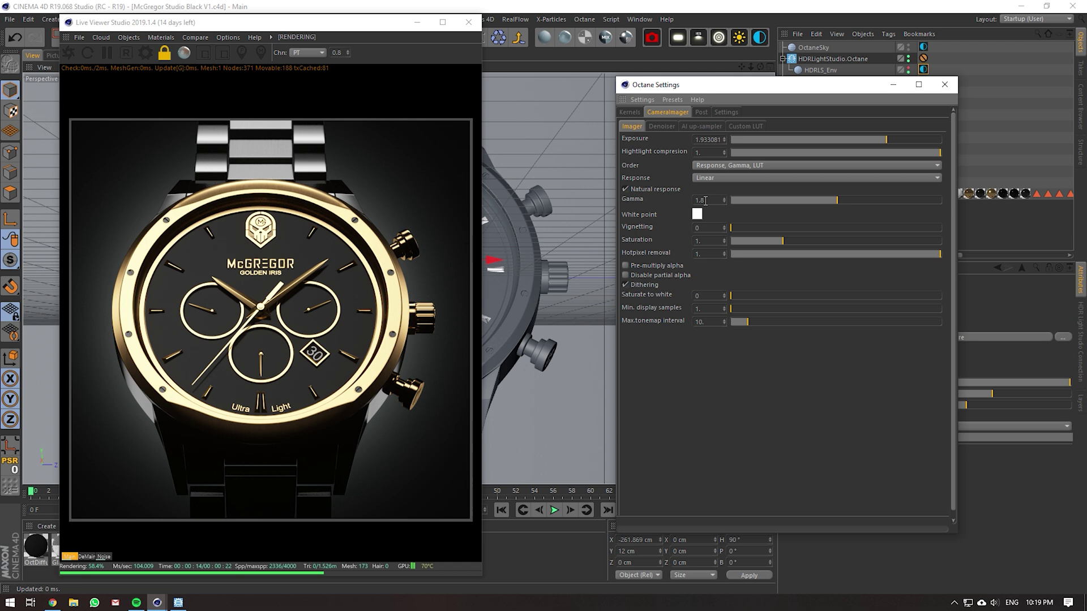
type(".9")
key("Return")
left_click_drag(887, 140, 883, 140)
left_click(946, 86)
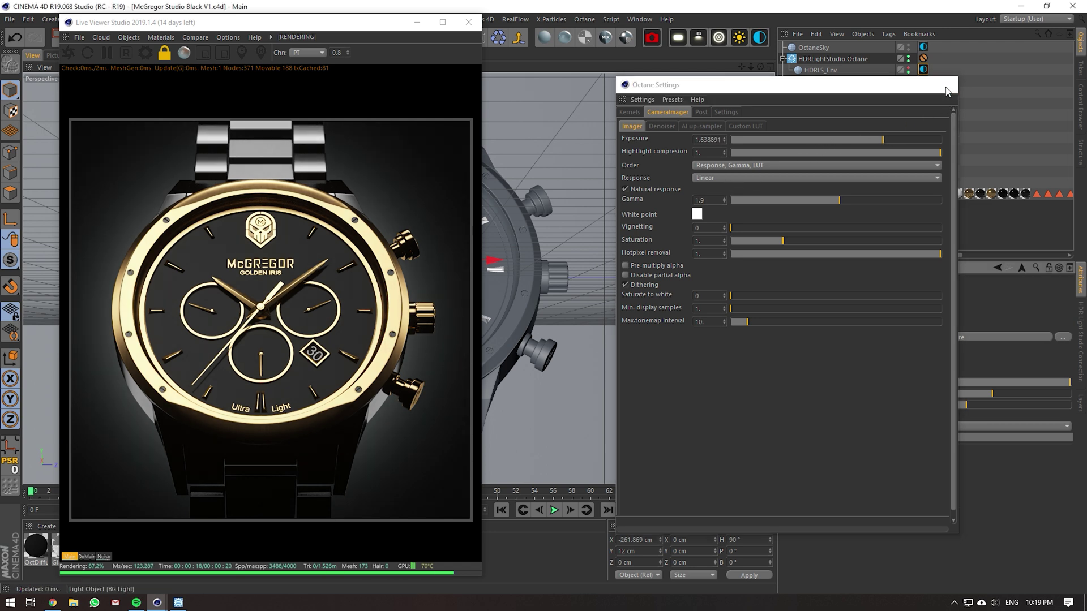
- Toggle the Octane camera tag's post-processing off and on to compare, leaving it enabled
left_click(946, 90)
left_click(923, 103)
left_click(1005, 295)
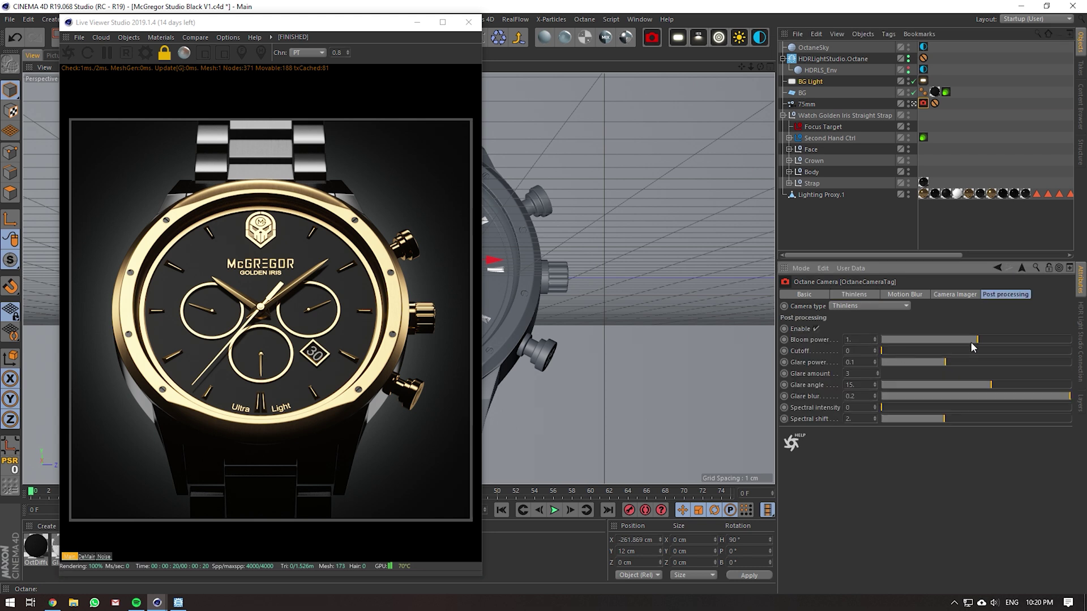
left_click(817, 329)
left_click(817, 329)
left_click(817, 329)
left_click(817, 329)
left_click(905, 294)
left_click(855, 295)
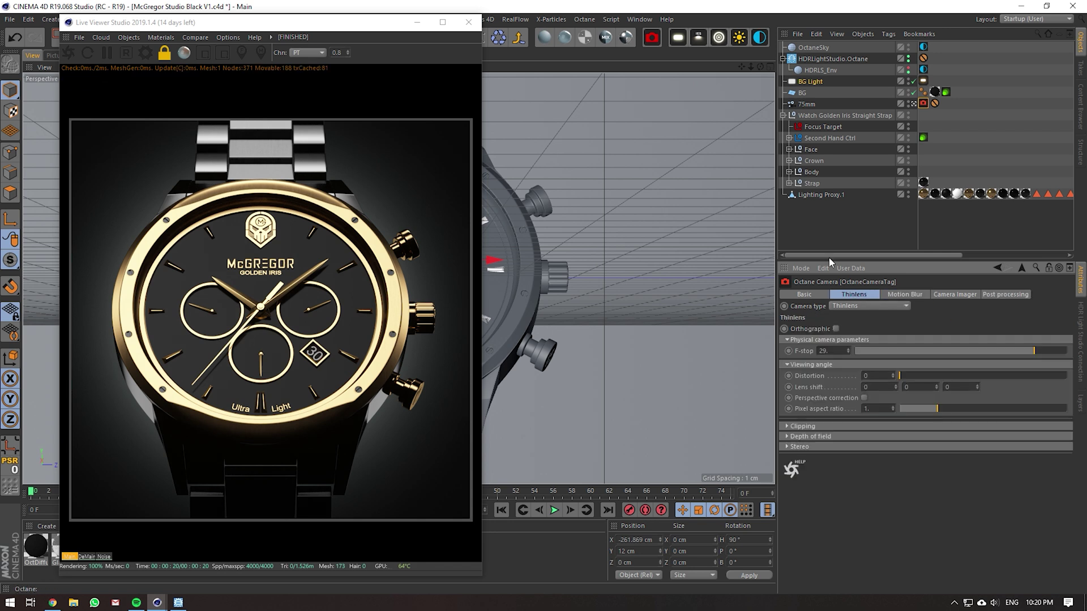
- Save the scene and bring HDR Light Studio forward to check the background light's temperature
key("ctrl+s")
left_click_drag(1086, 87, 1086, 152)
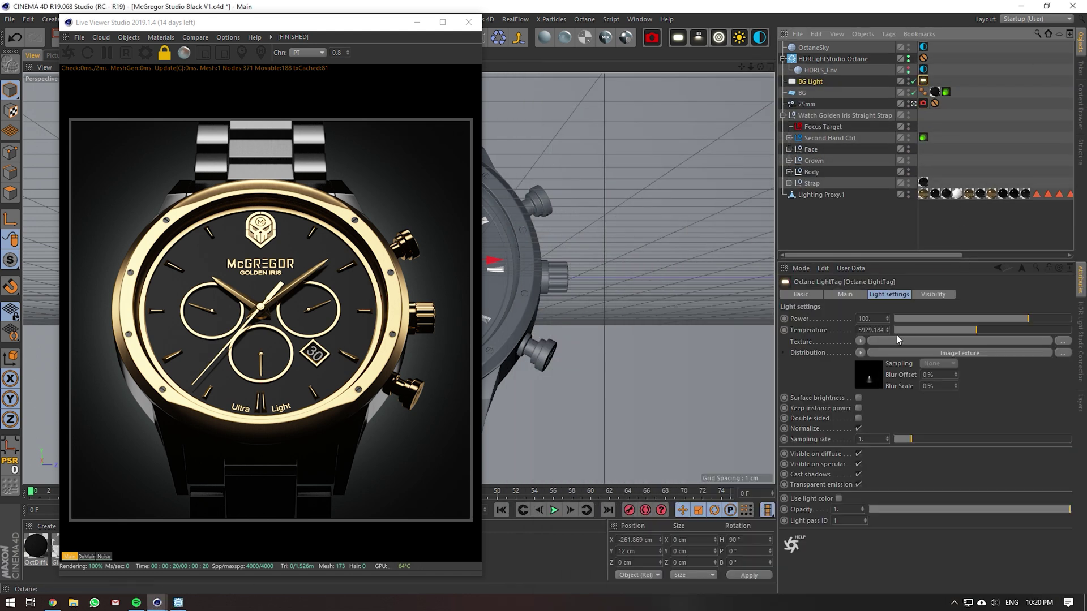
double_click(872, 330)
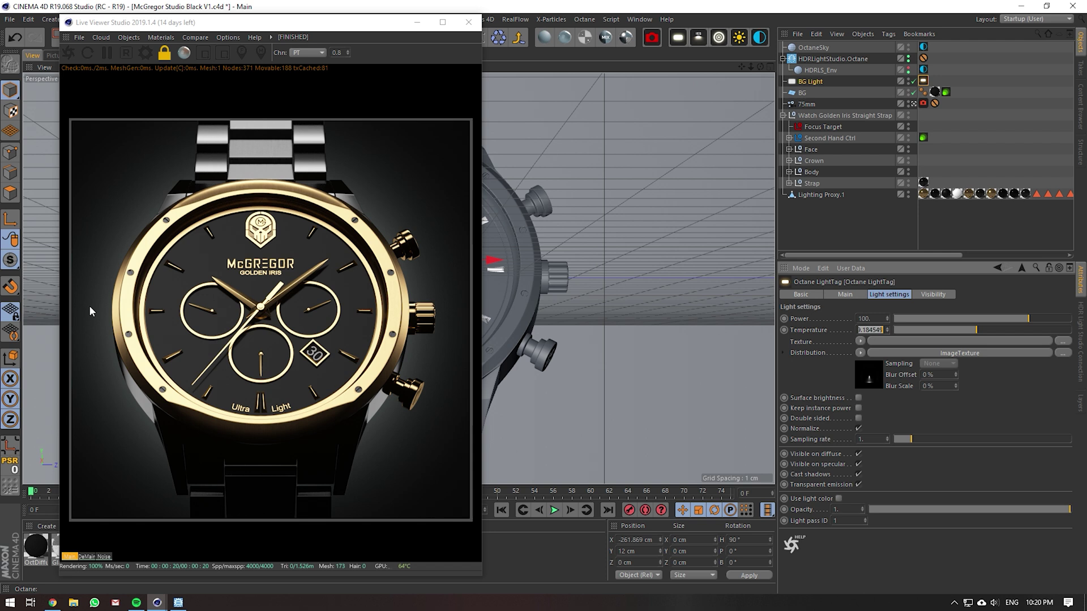
left_click(872, 319)
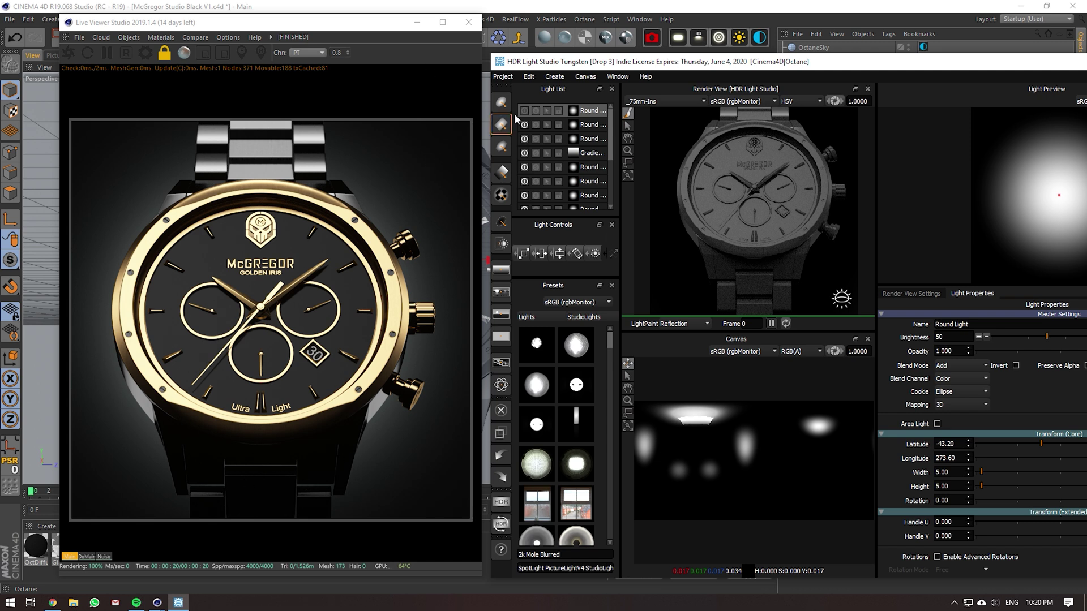
- Duplicate the Gradient Light and paint the copy onto the watch at latitude 40.12, longitude 90.71
right_click(588, 152)
left_click(601, 158)
left_click(464, 297)
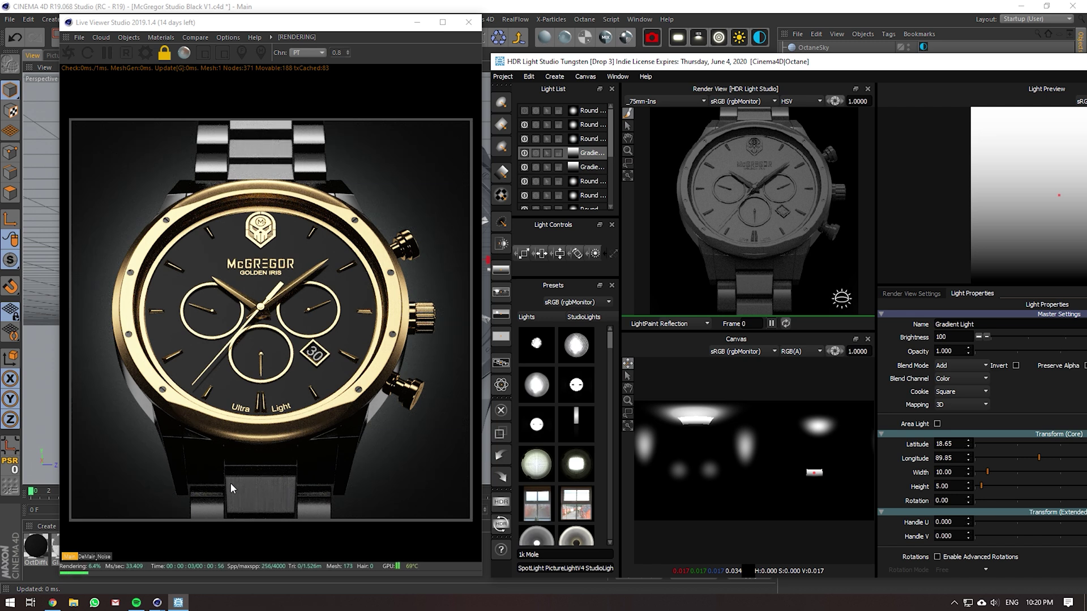
right_click(585, 153)
left_click(603, 159)
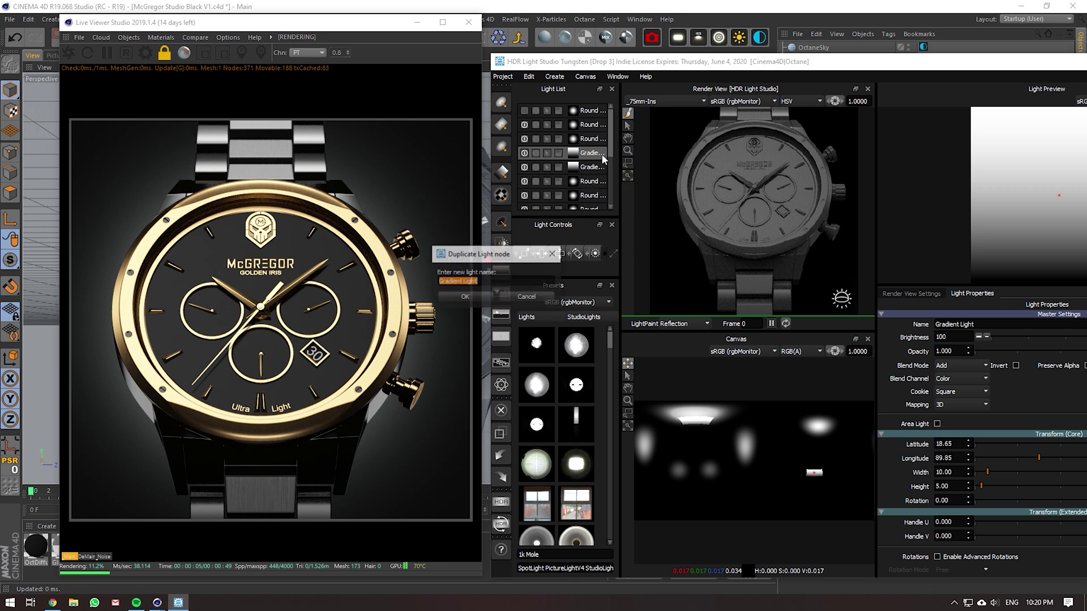
key("Return")
left_click(757, 263)
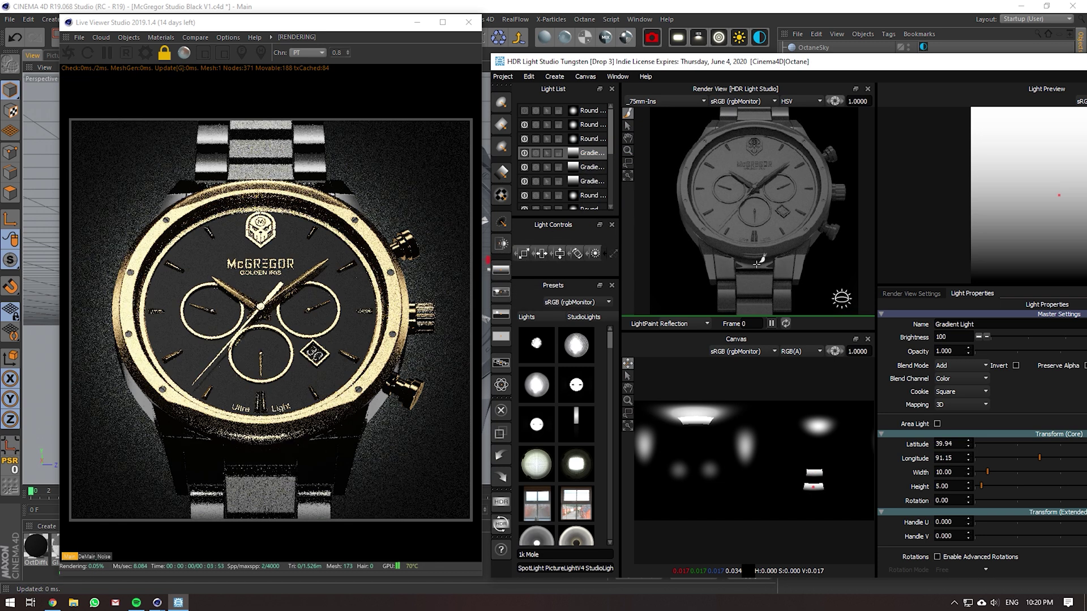
left_click(726, 287)
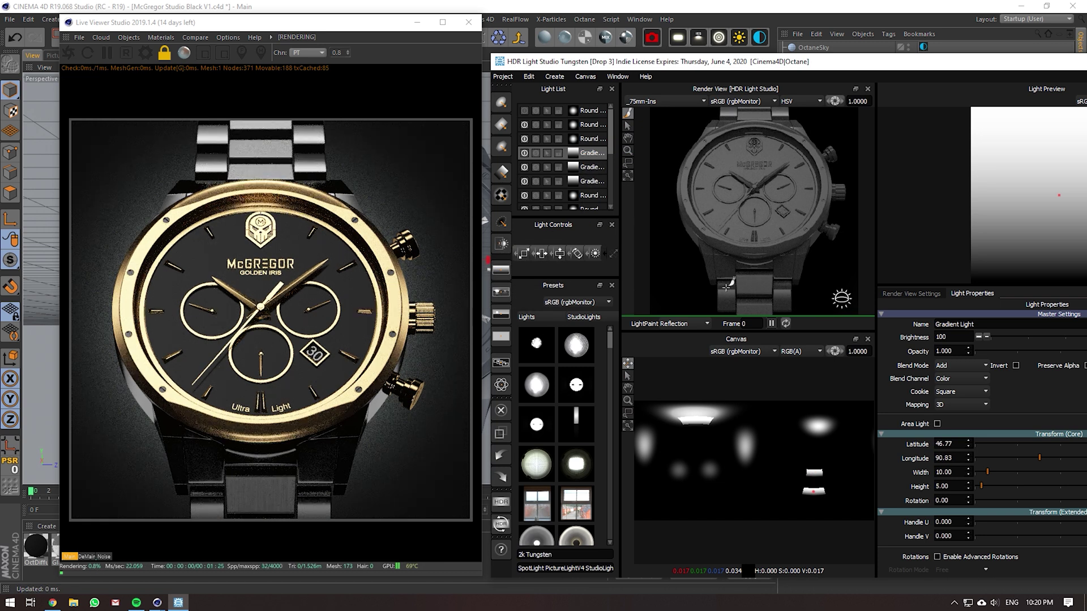
left_click(758, 263)
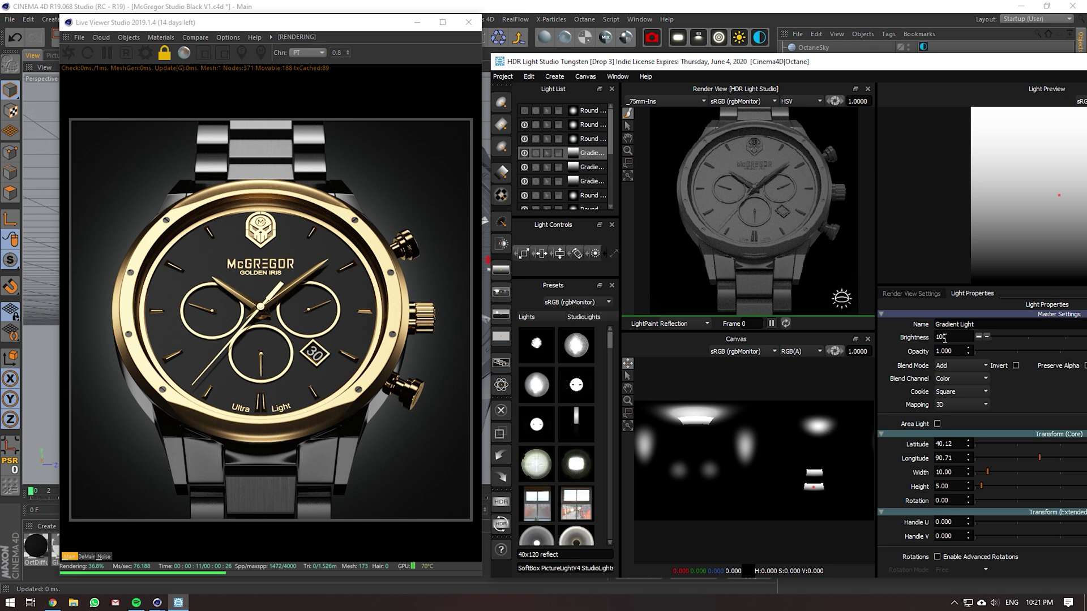
- Try the gradient light at height 3, return it to 5, and try width 8
double_click(943, 487)
type("3")
key("Return")
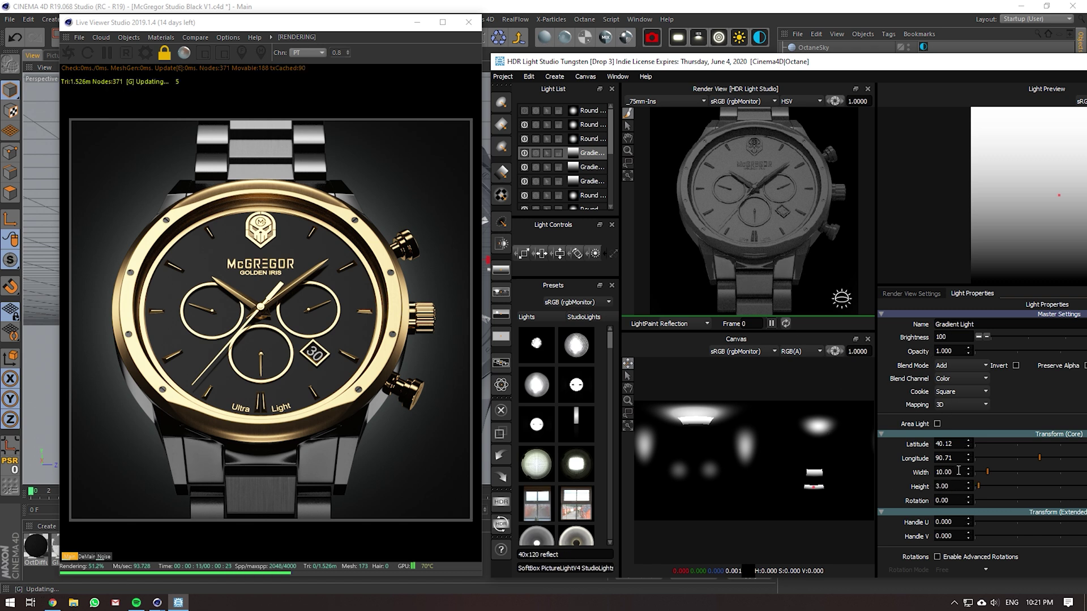
type("5")
key("Return")
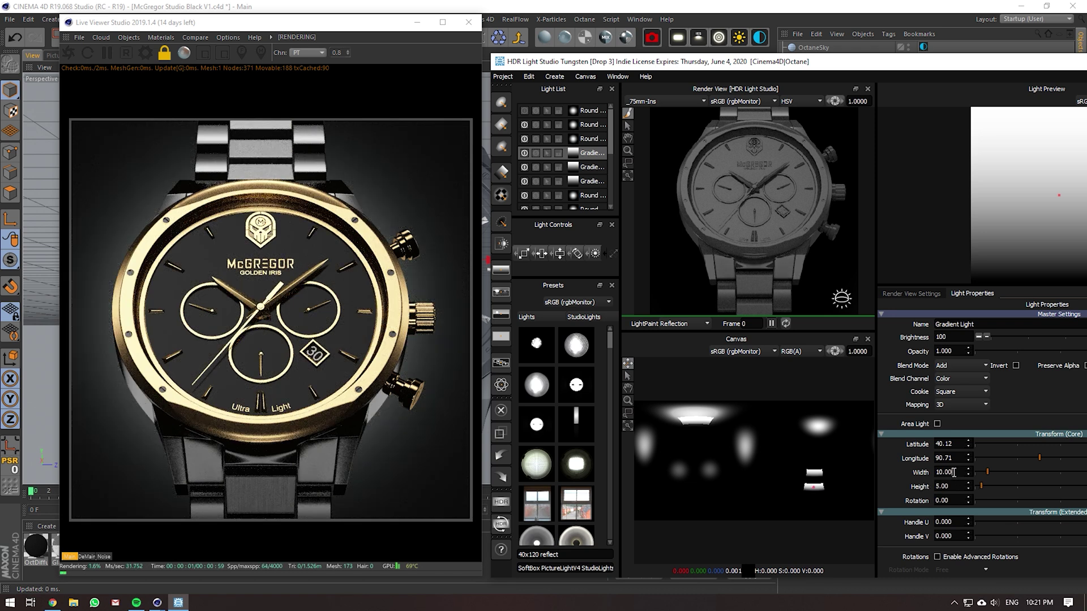
left_click_drag(954, 473, 936, 474)
type("8")
key("Return")
- After testing width 5, settle the gradient light at width 10 by height 2
double_click(951, 473)
type("5")
key("Return")
double_click(952, 472)
type("10")
key("Return")
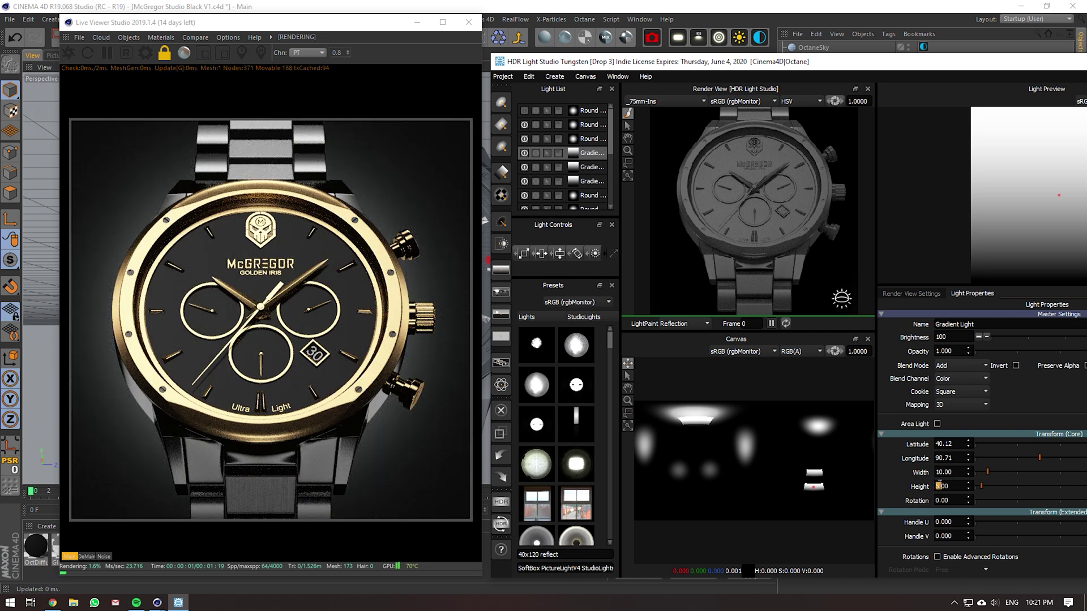
type("2")
key("Return")
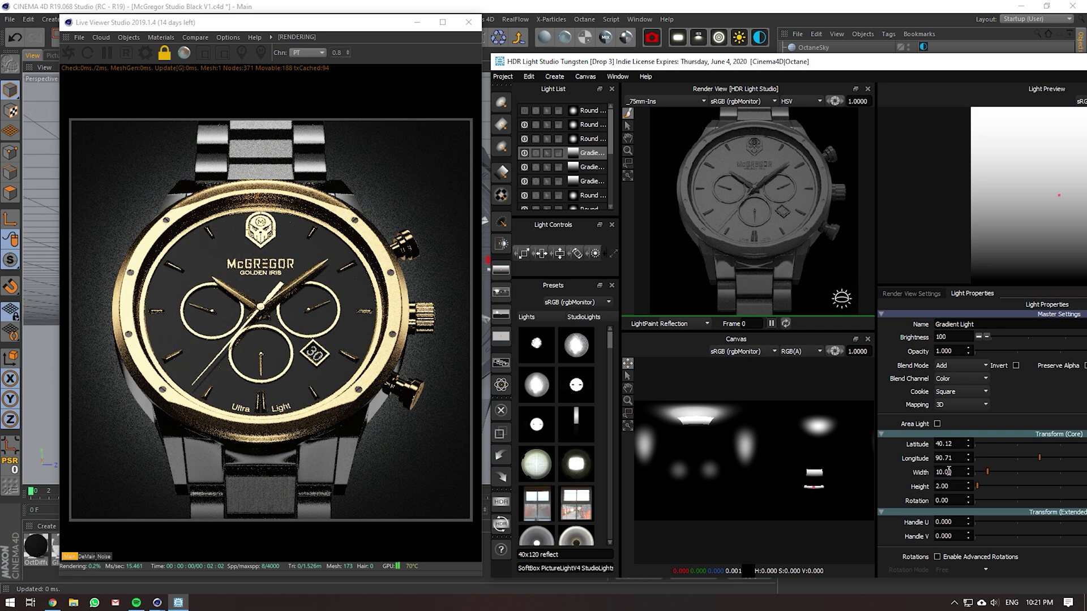
- Paint the strip lower on the watch, test height 1, and raise longitude to 88.21
left_click(719, 259)
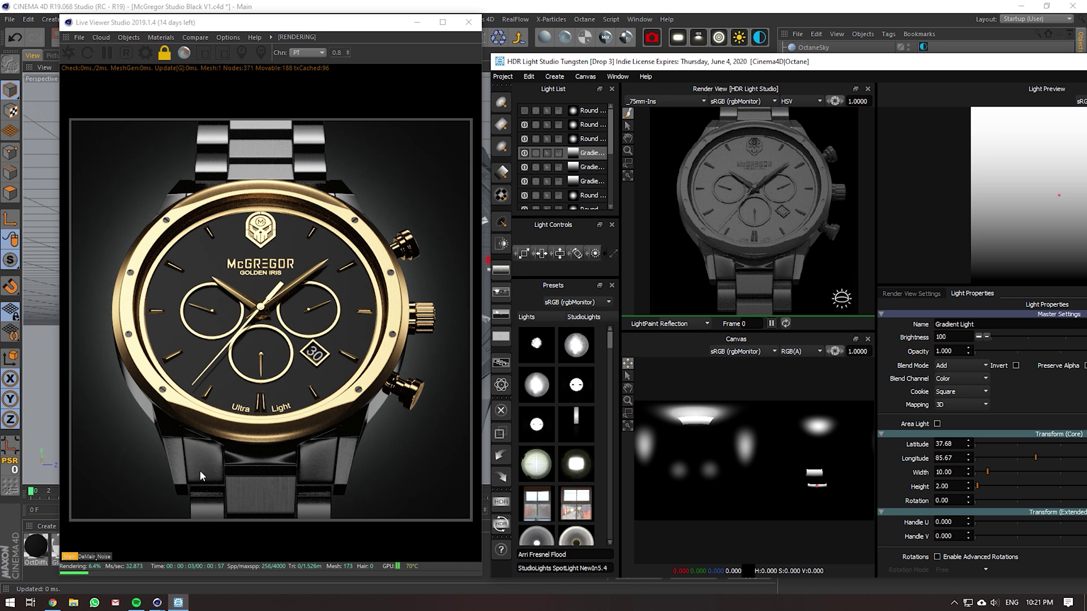
left_click_drag(959, 485, 933, 485)
type("1")
key("Return")
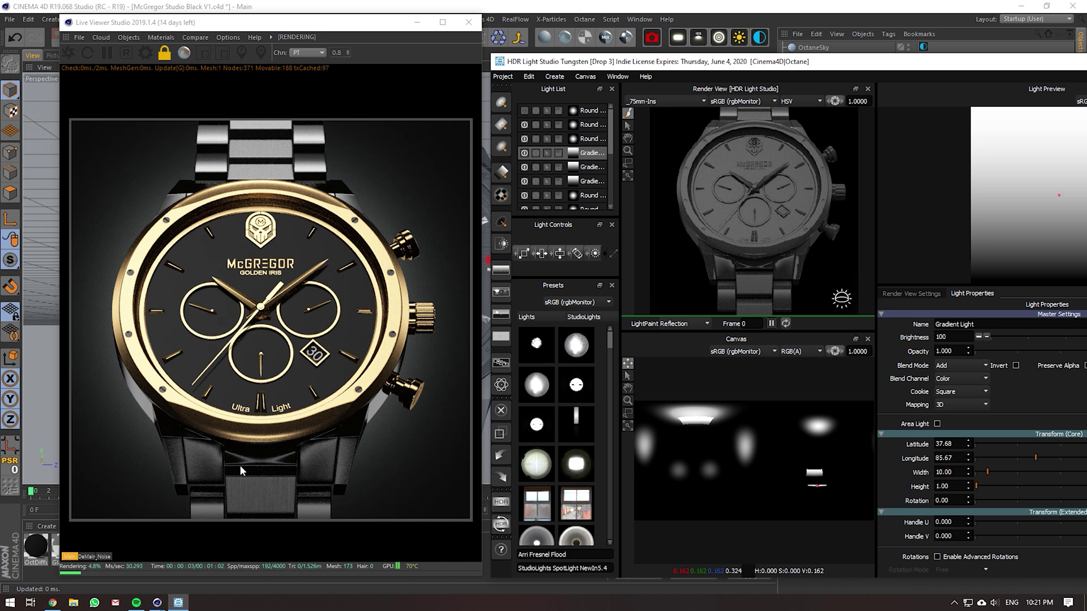
scroll(951, 486, "up", 1)
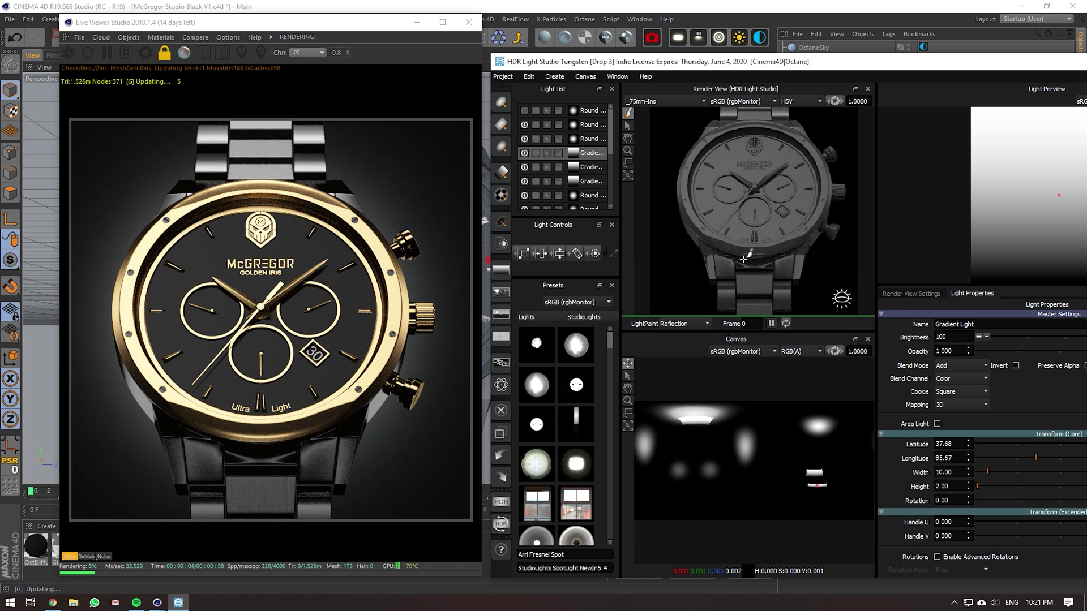
left_click(718, 257)
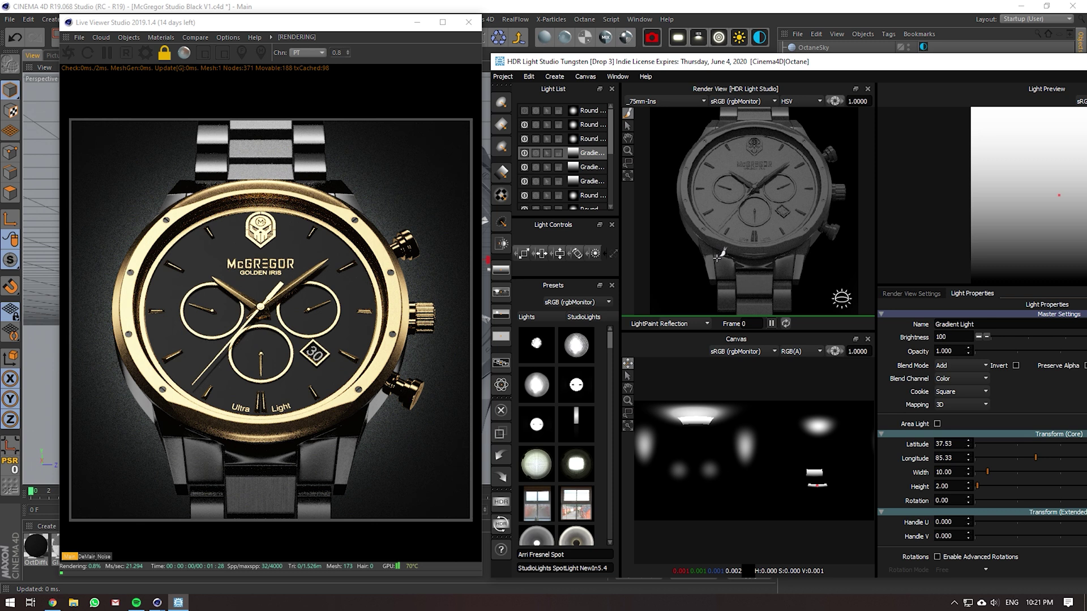
left_click_drag(937, 63, 819, 67)
left_click_drag(917, 460, 919, 460)
- Settle the gradient strip's latitude at 35.96 and move the studio window off the render
left_click(1032, 447)
left_click(1029, 447)
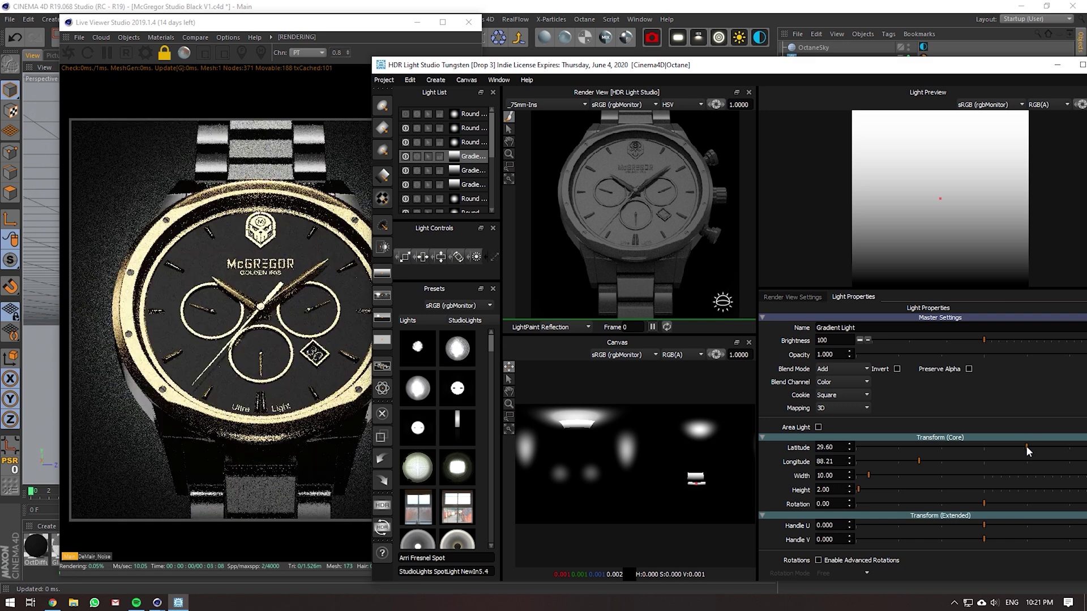
left_click(1028, 447)
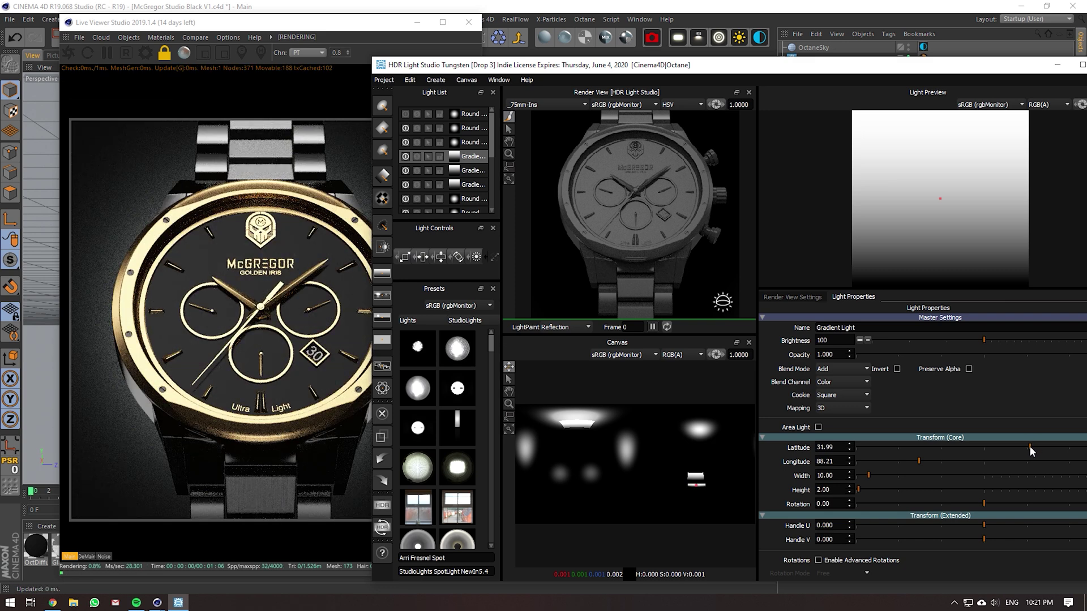
left_click_drag(1030, 446, 1037, 446)
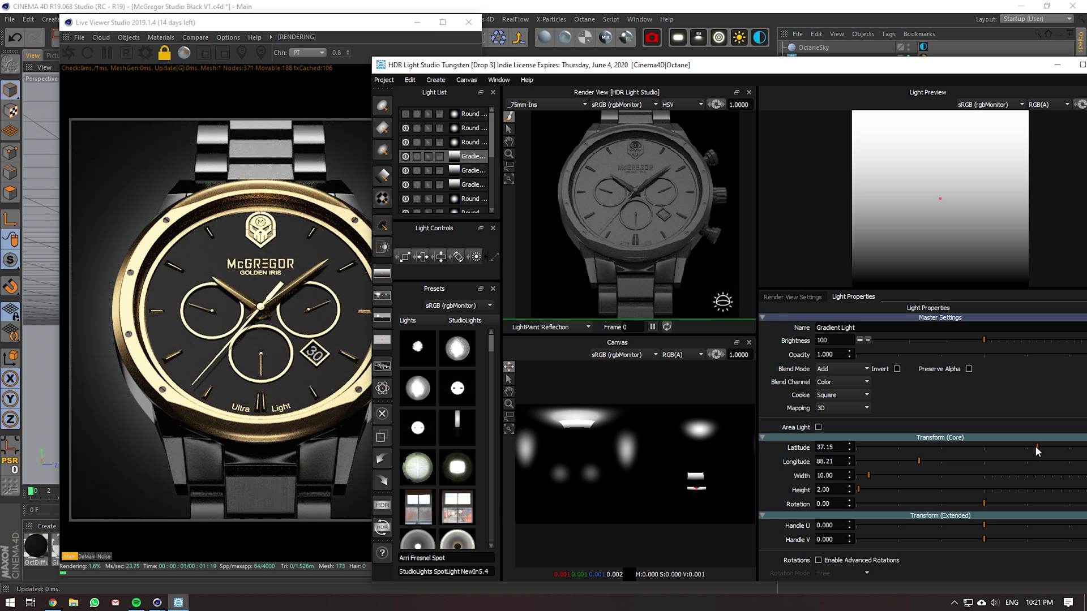
left_click_drag(1036, 446, 1035, 446)
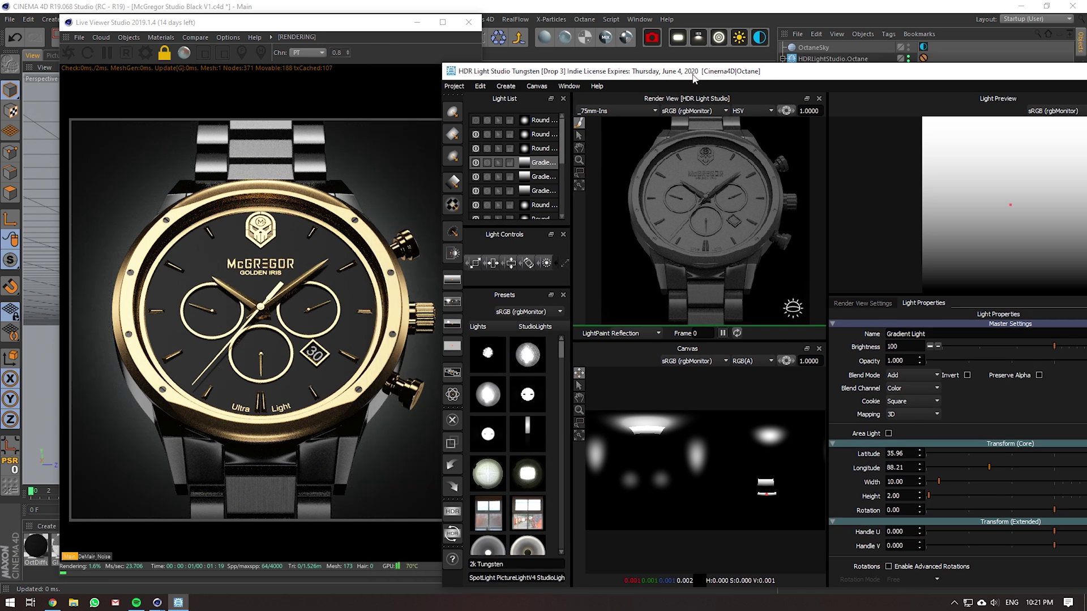
left_click_drag(617, 65, 817, 82)
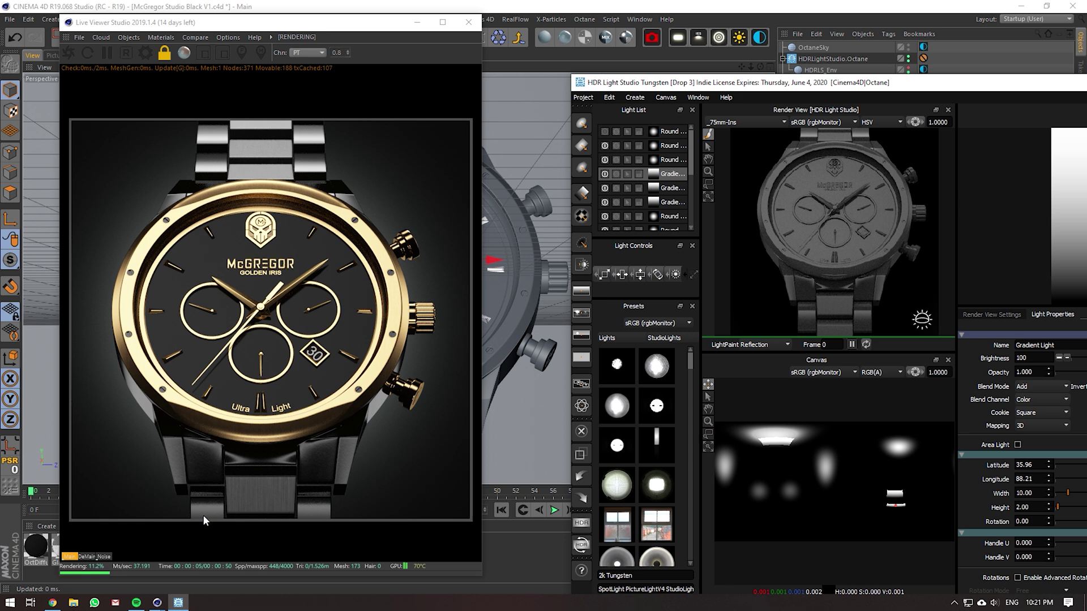
- Select the other gradient light and set its brightness to 25, after trying 75
left_click(671, 188)
double_click(1027, 358)
type("75")
key("Return")
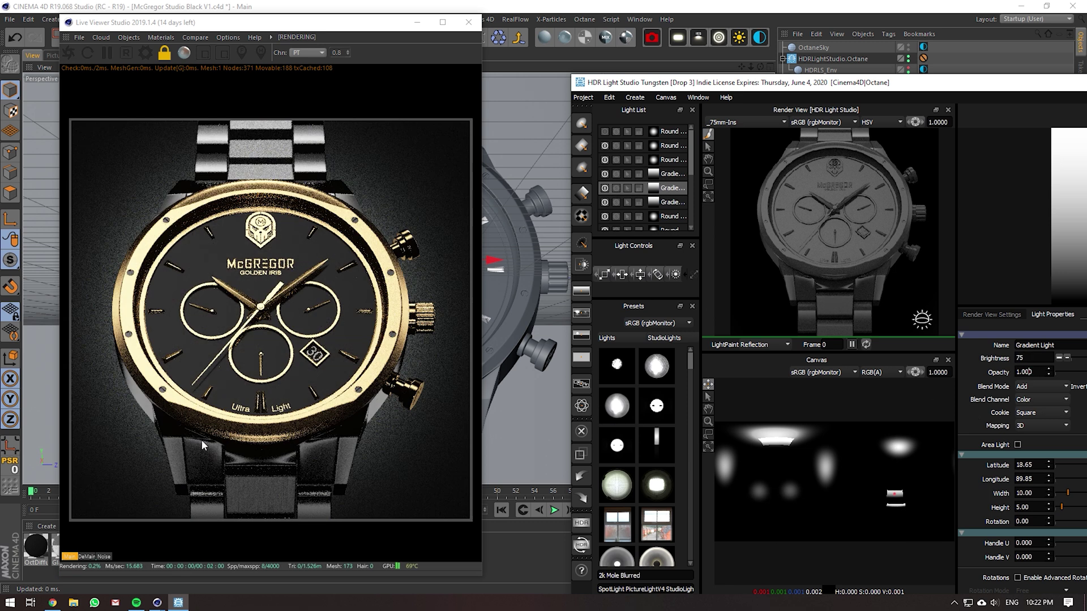
double_click(1025, 358)
type("25")
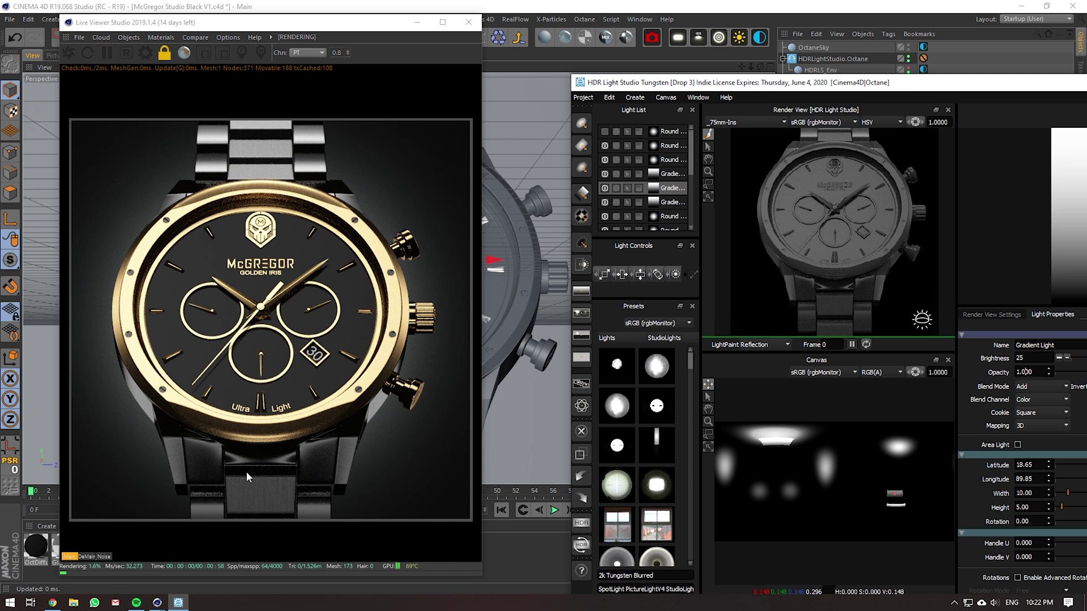
key("Return")
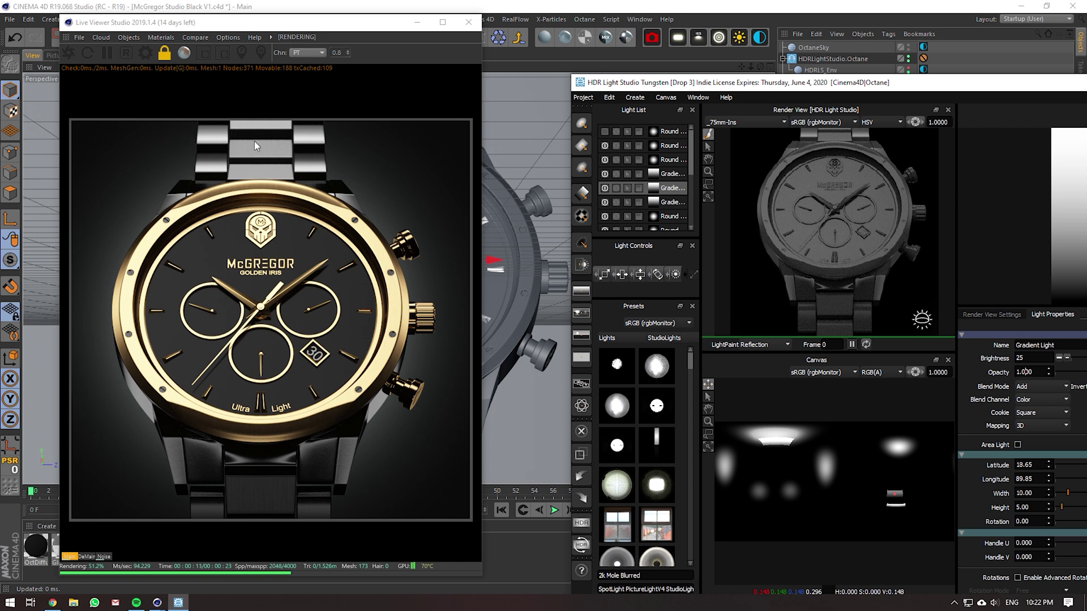
- Toggle the gradient light off and on, then set the top strip's brightness to 25
scroll(660, 191, "down", 1)
left_click(602, 189)
left_click(603, 189)
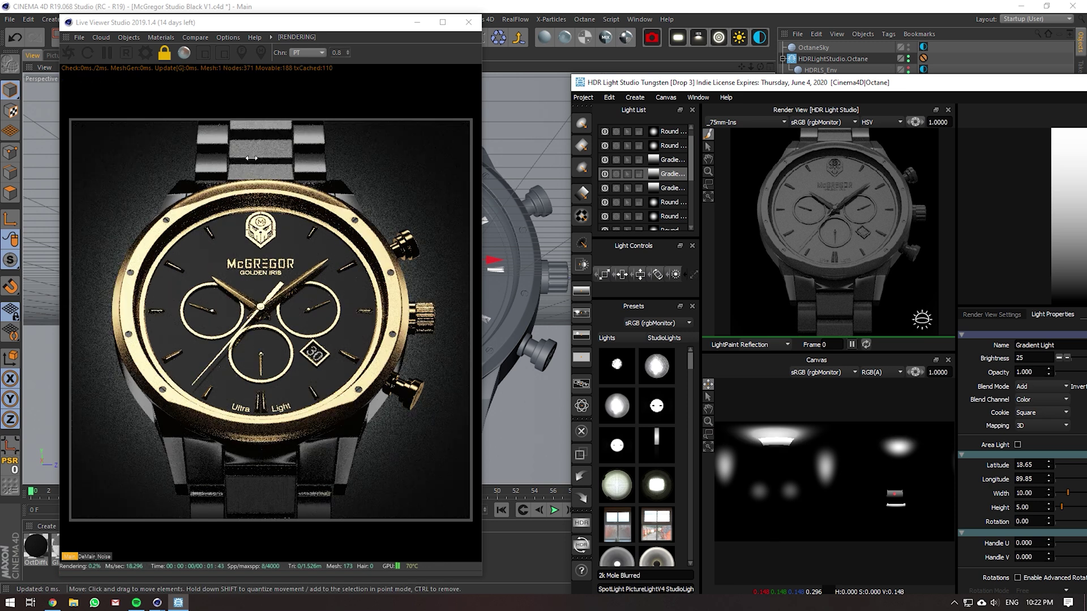
left_click(776, 441)
type("25")
key("Tab")
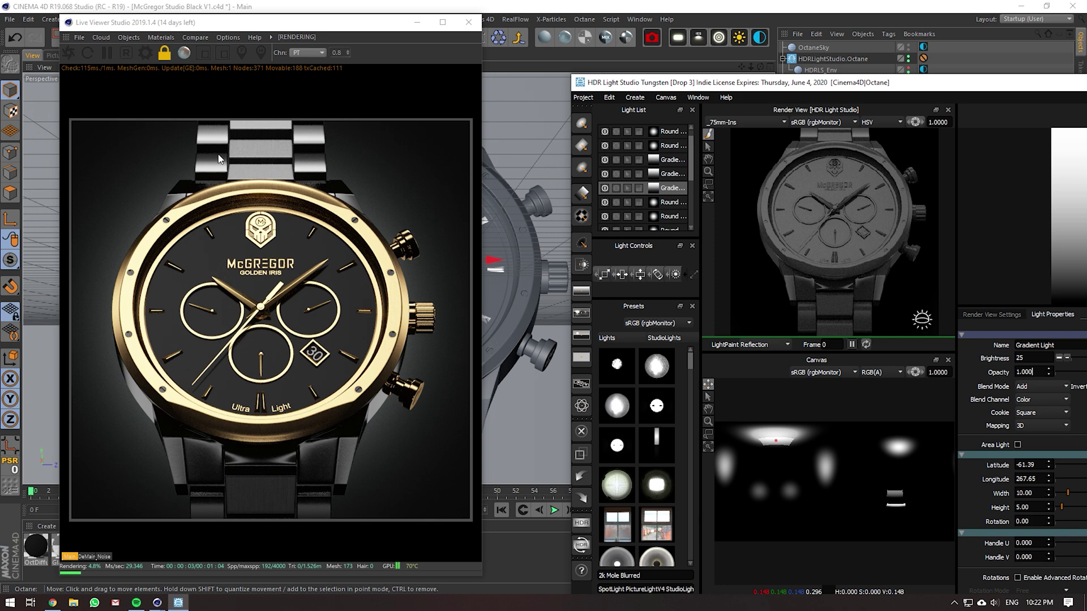
- Switch the gradient and round lights off and back on to compare their contribution
left_click(605, 188)
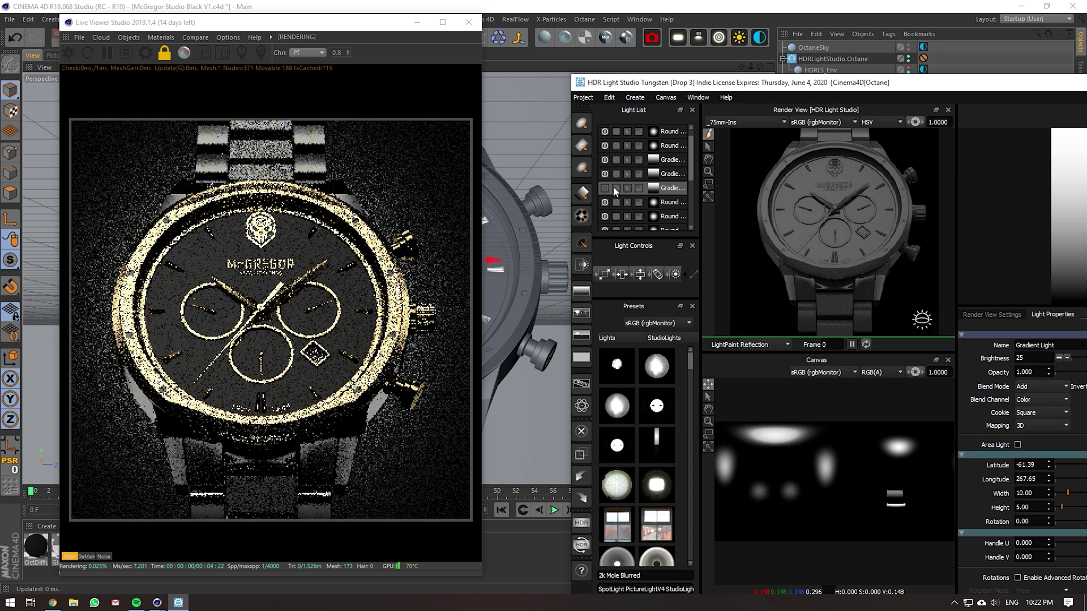
left_click(605, 188)
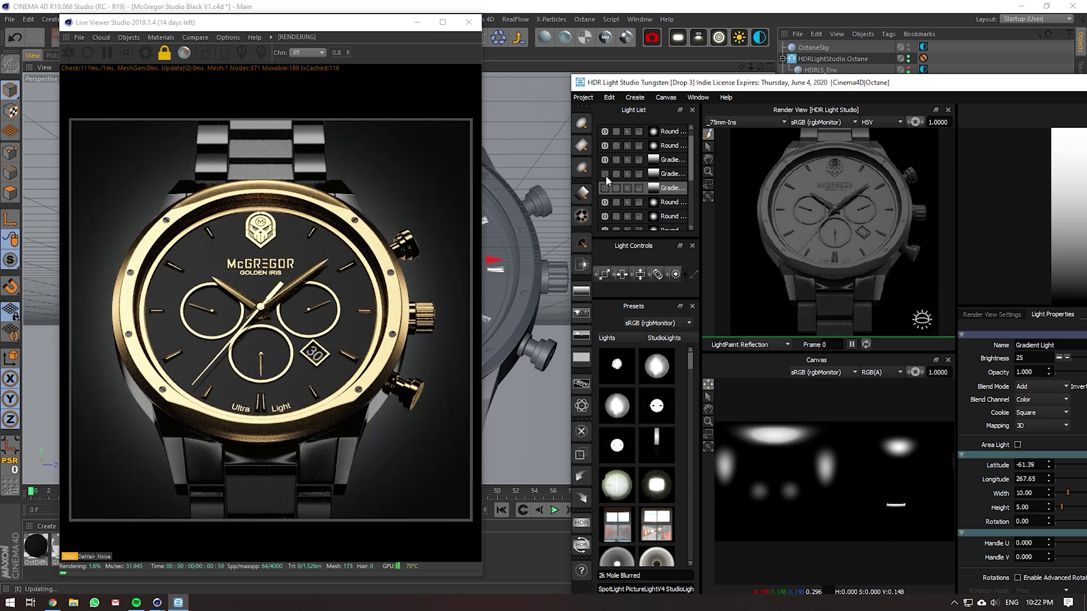
left_click(606, 187)
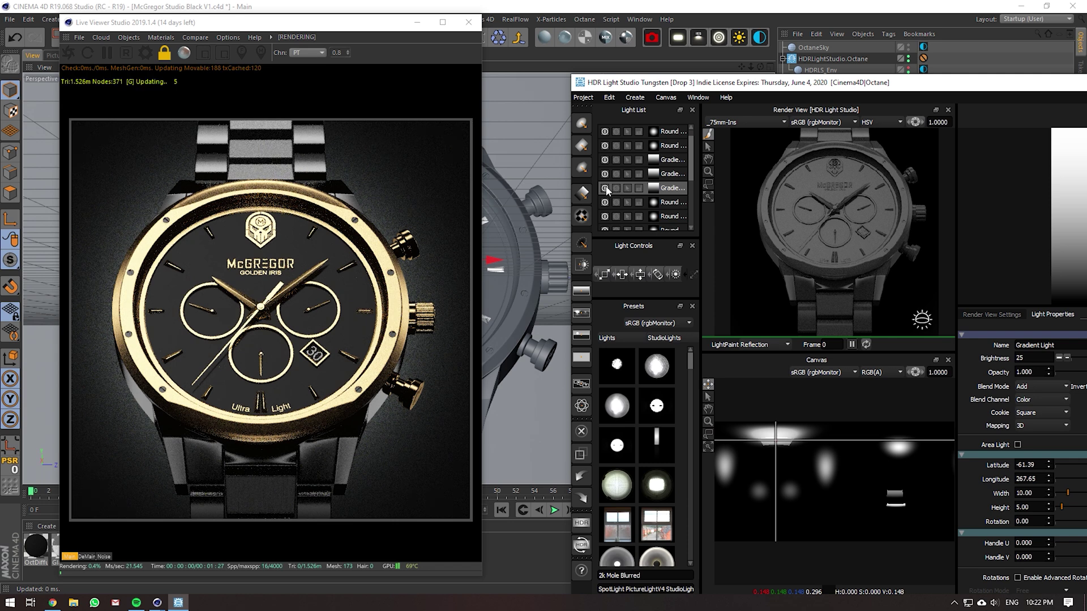
scroll(604, 193, "down", 2)
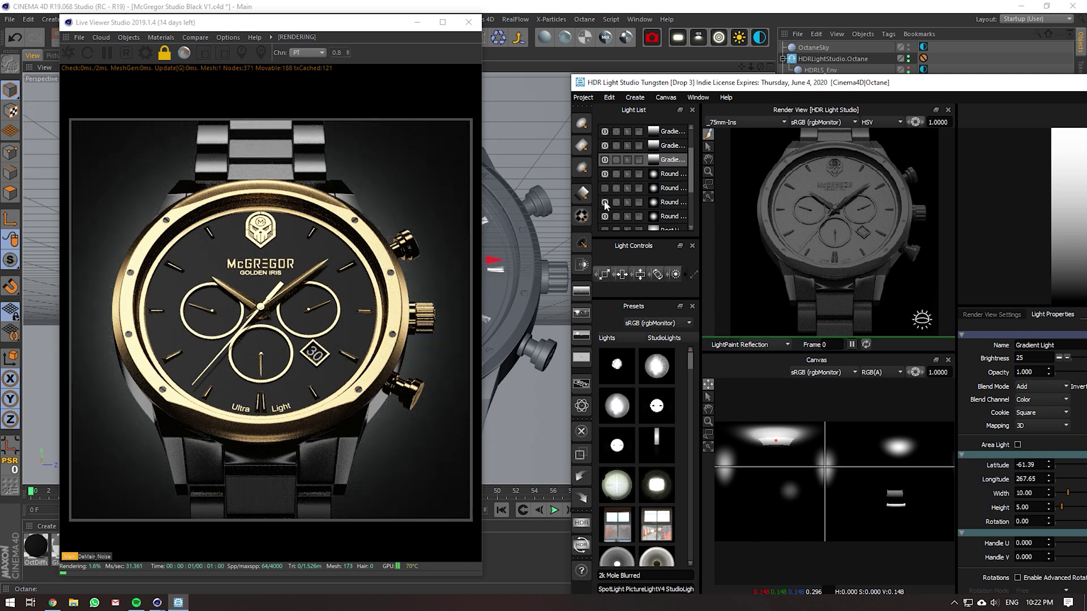
left_click(605, 160)
left_click(605, 202)
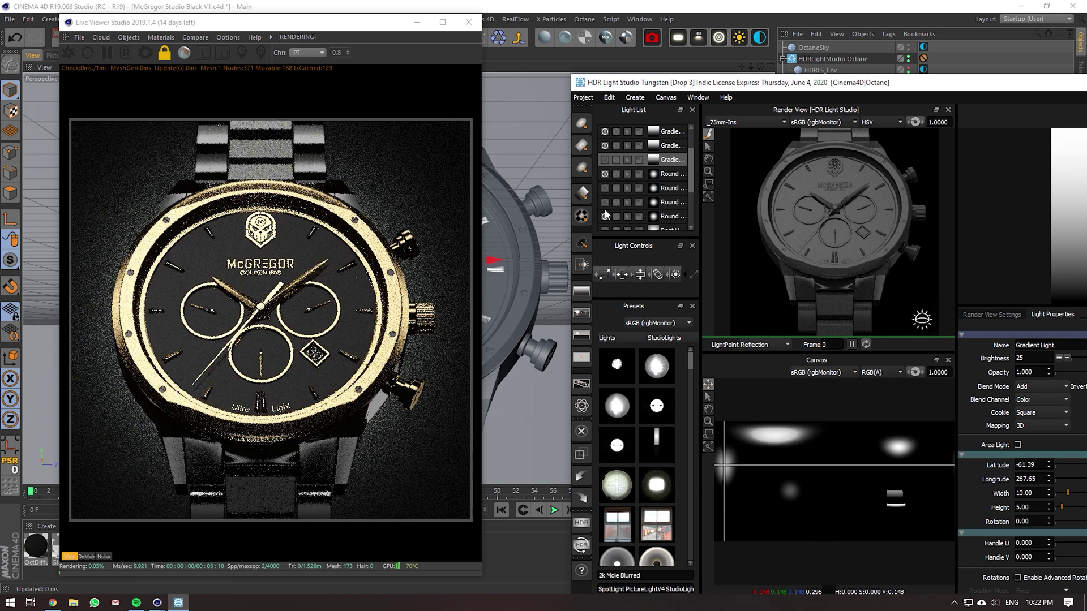
left_click(603, 216)
left_click(603, 215)
left_click(606, 205)
left_click(606, 190)
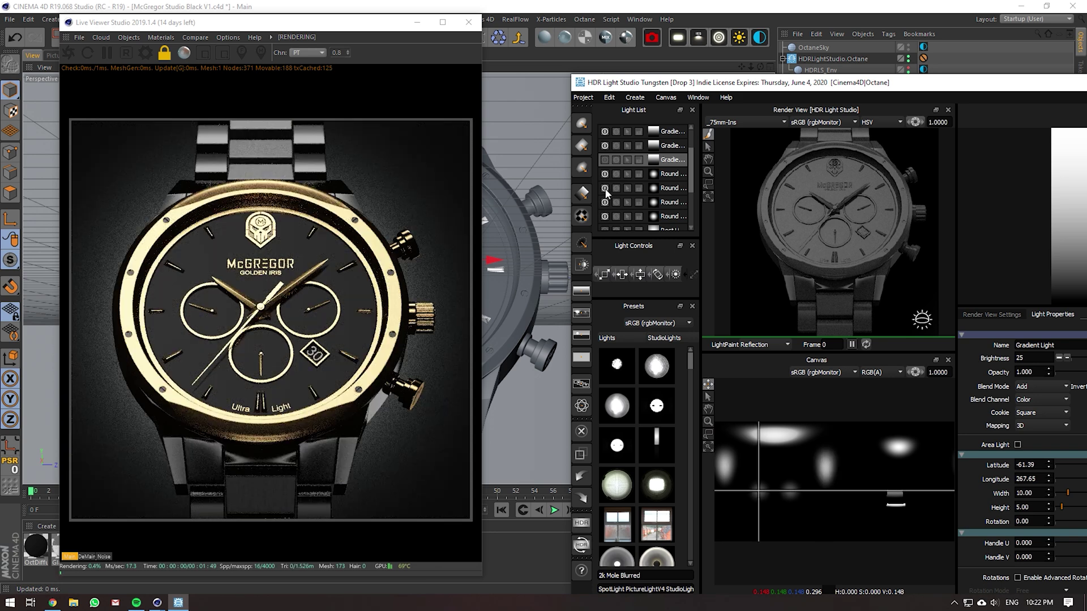
- Toggle the lower round light off and on, then select the third gradient light
scroll(621, 202, "down", 3)
left_click(604, 204)
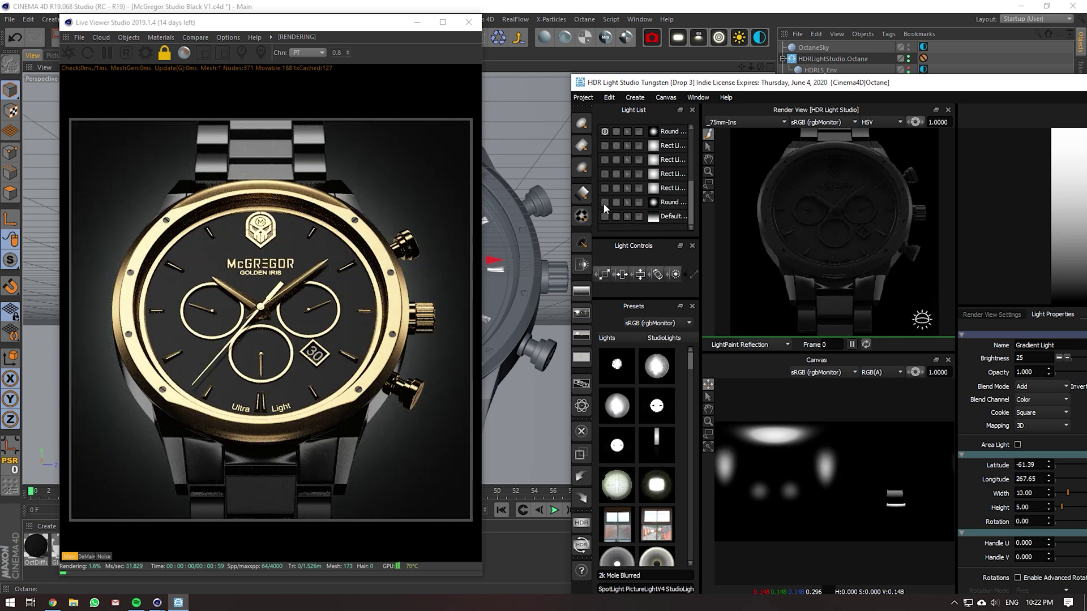
left_click(603, 203)
scroll(640, 199, "up", 2)
scroll(620, 198, "up", 2)
left_click(609, 172)
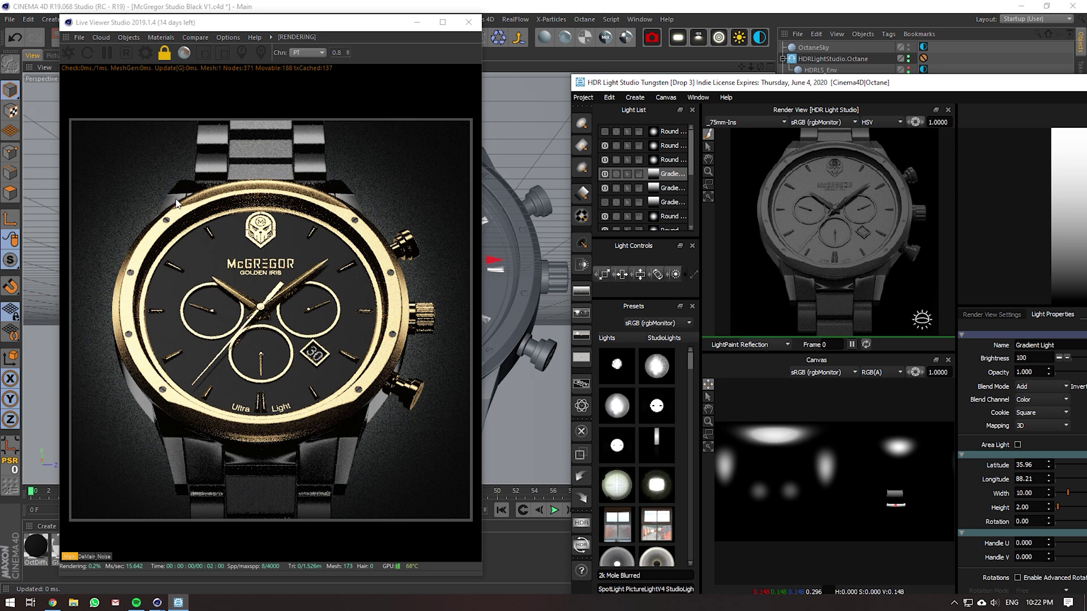
- Toggle the low Round Light off and back on to compare the render
left_click(674, 159)
left_click(605, 159)
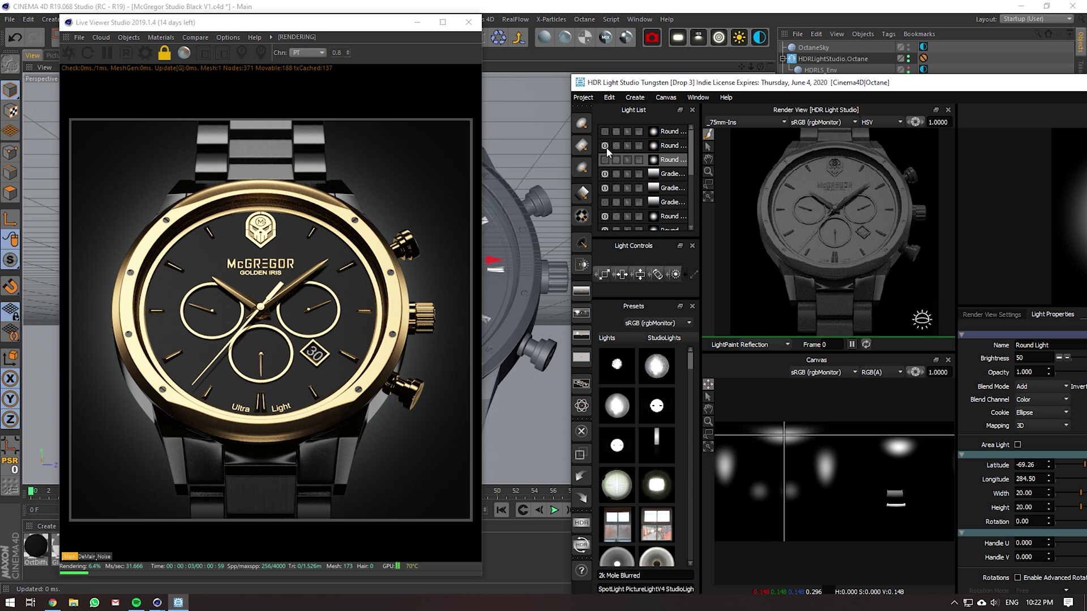
left_click(610, 147)
left_click(604, 160)
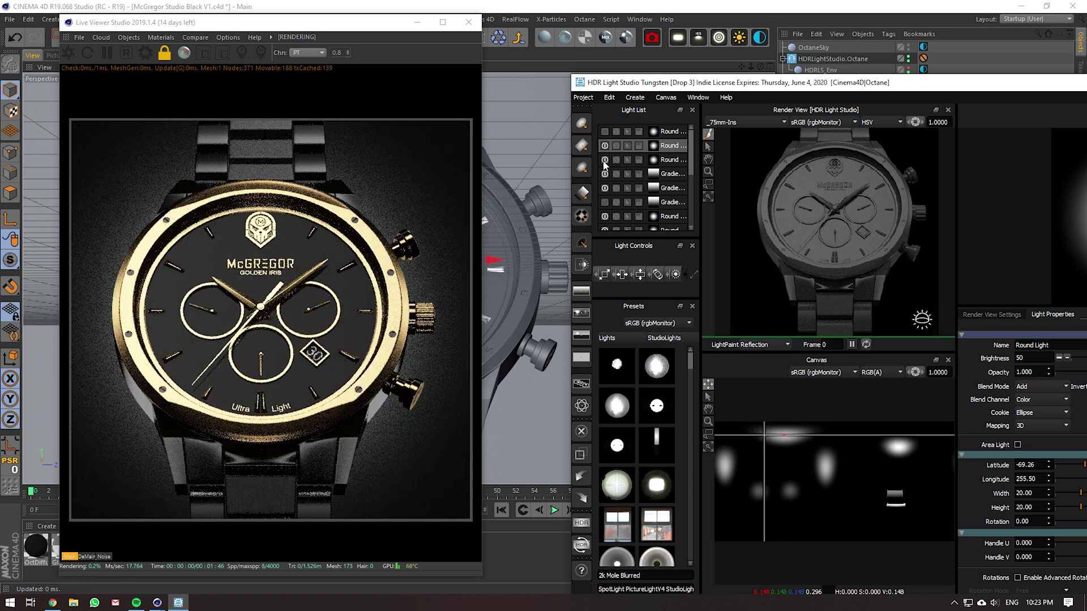
- Dim the low Round Light to brightness 25 and briefly compare the gradient strip light
double_click(1028, 357)
type("25")
key("Return")
left_click(671, 162)
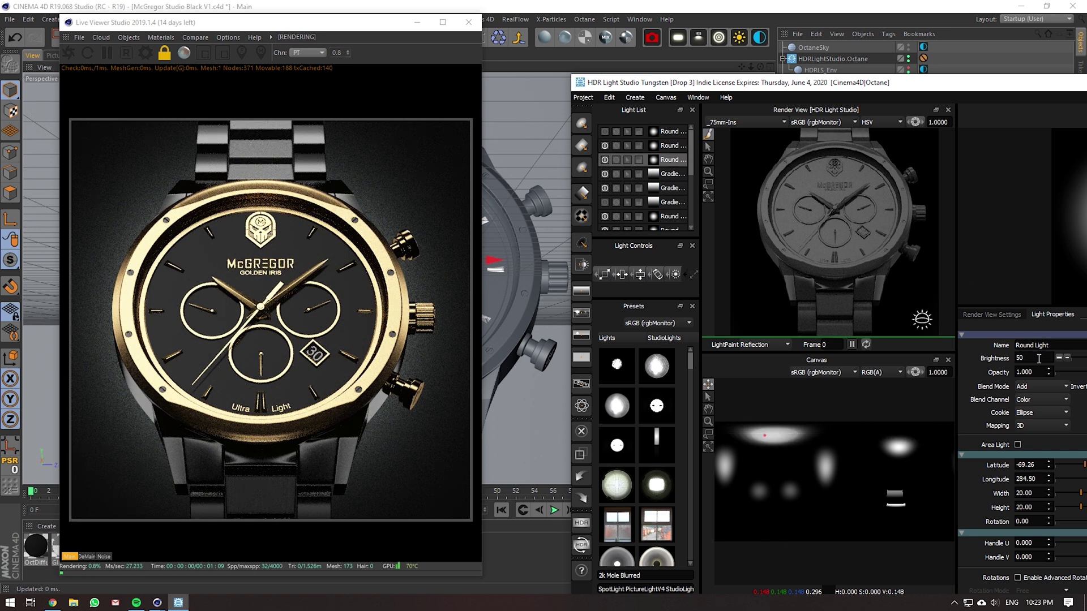
left_click(604, 202)
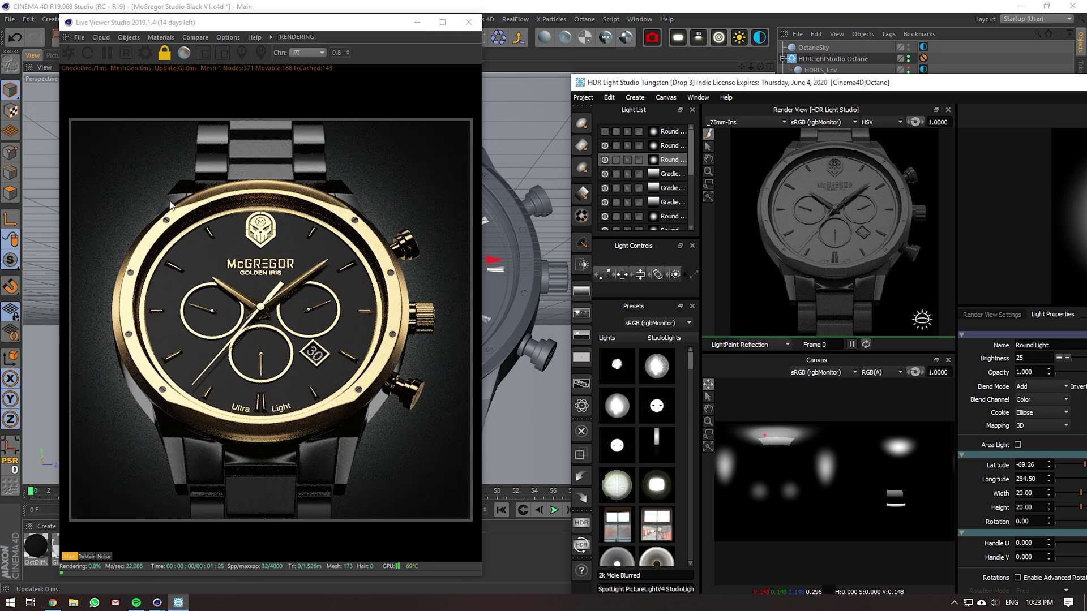
left_click(605, 202)
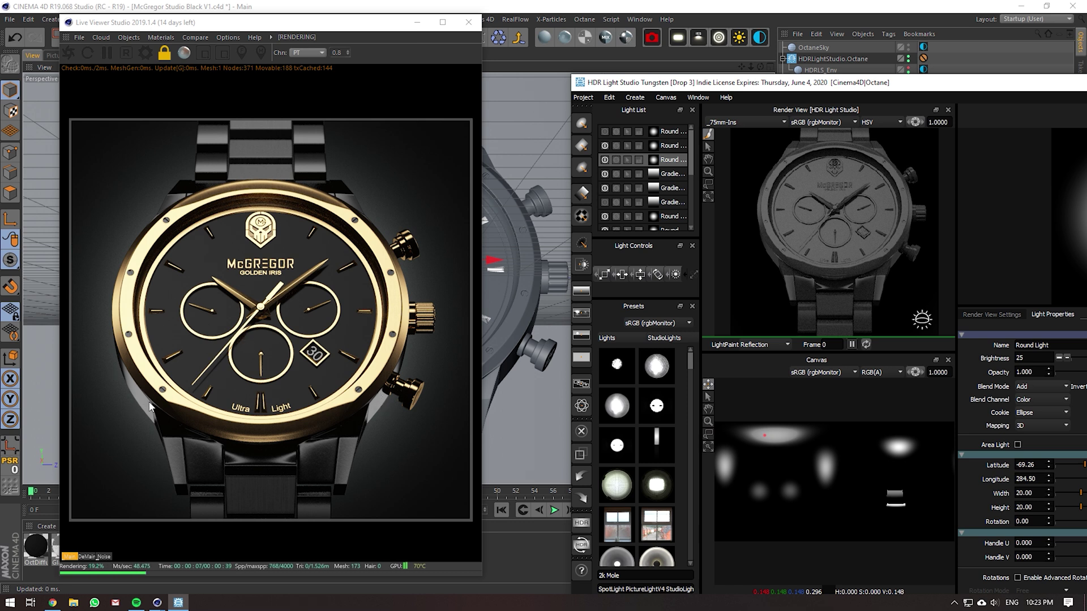
- Hide and re-show another Round Light to check its contribution
scroll(651, 170, "down", 3)
left_click(667, 189)
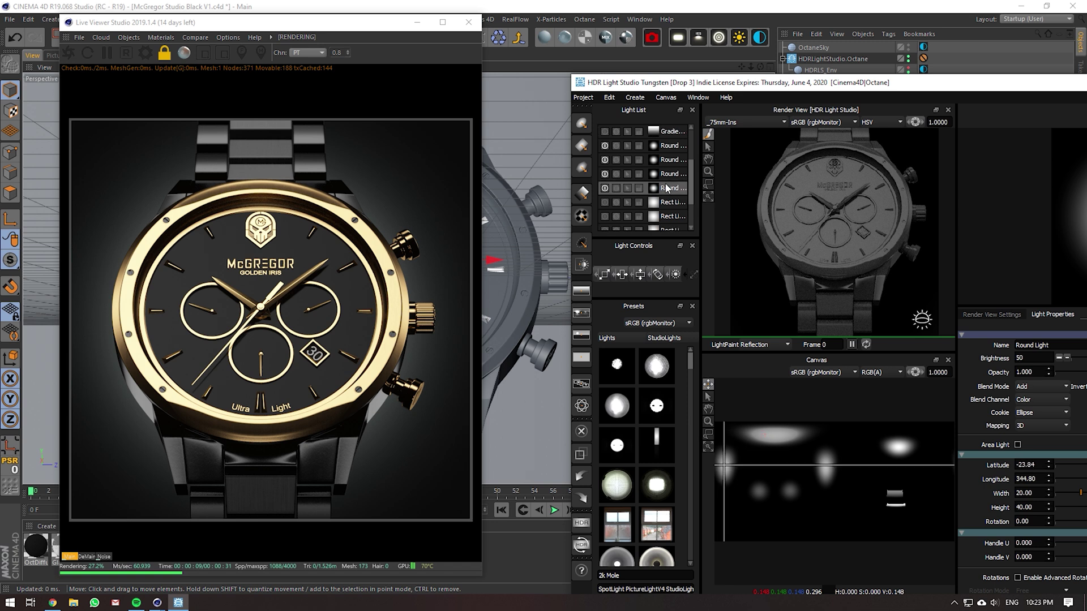
left_click(605, 174)
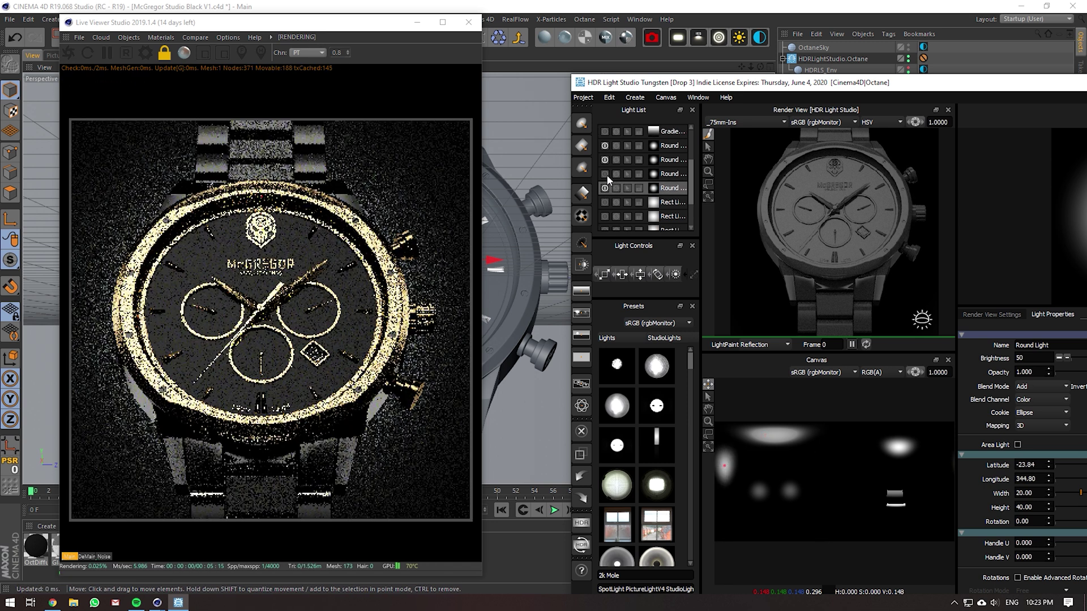
left_click(607, 175)
scroll(621, 178, "down", 4)
scroll(617, 198, "up", 3)
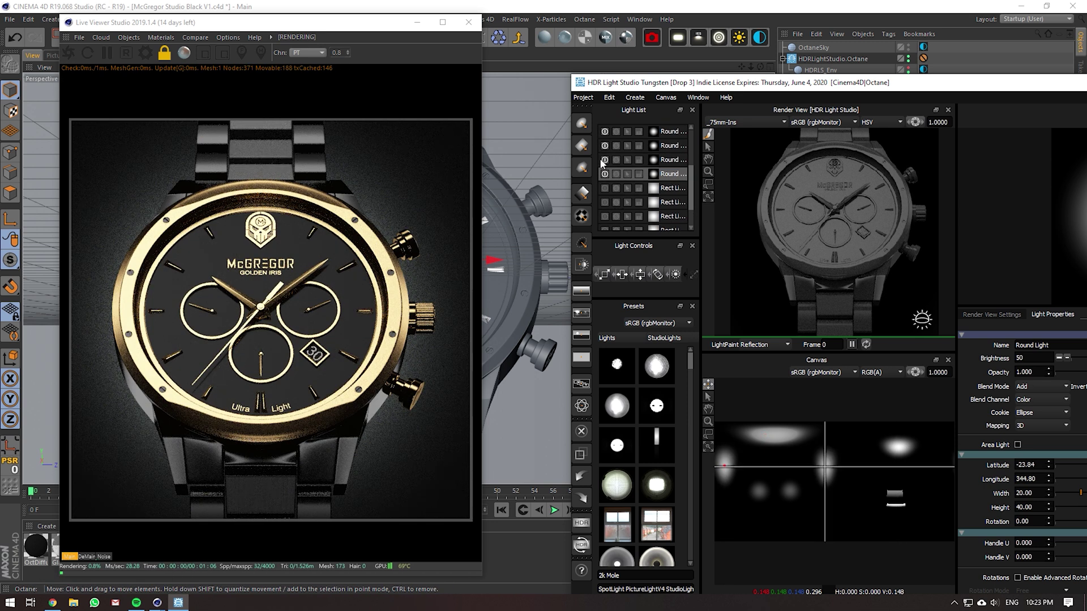
scroll(633, 185, "up", 3)
- Dim the faint Round Light to brightness 5 and add a Rect Light on the lower crown
left_click(664, 189)
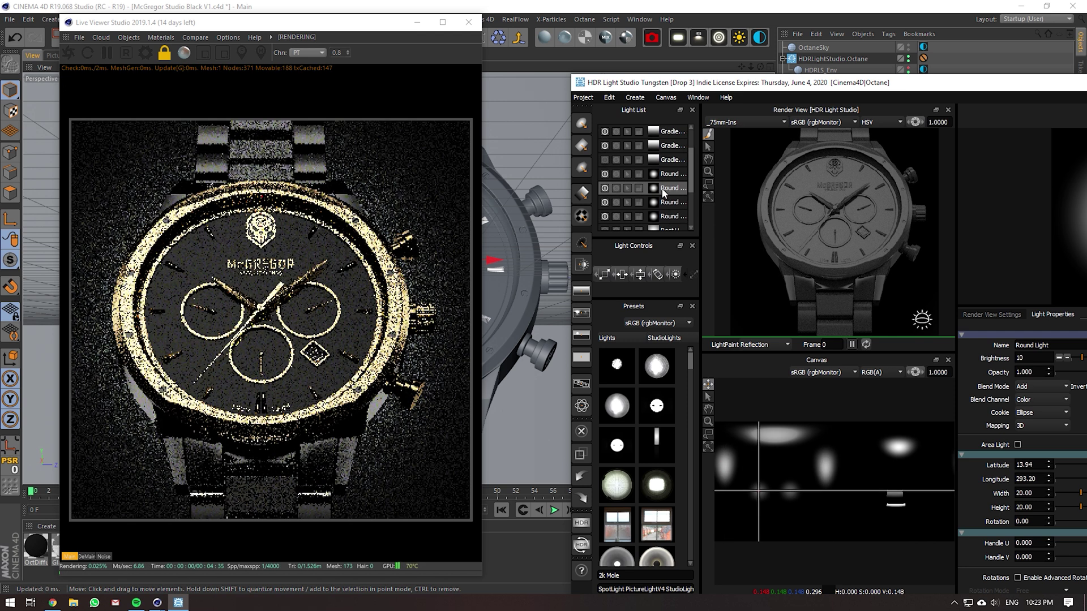
left_click(821, 250)
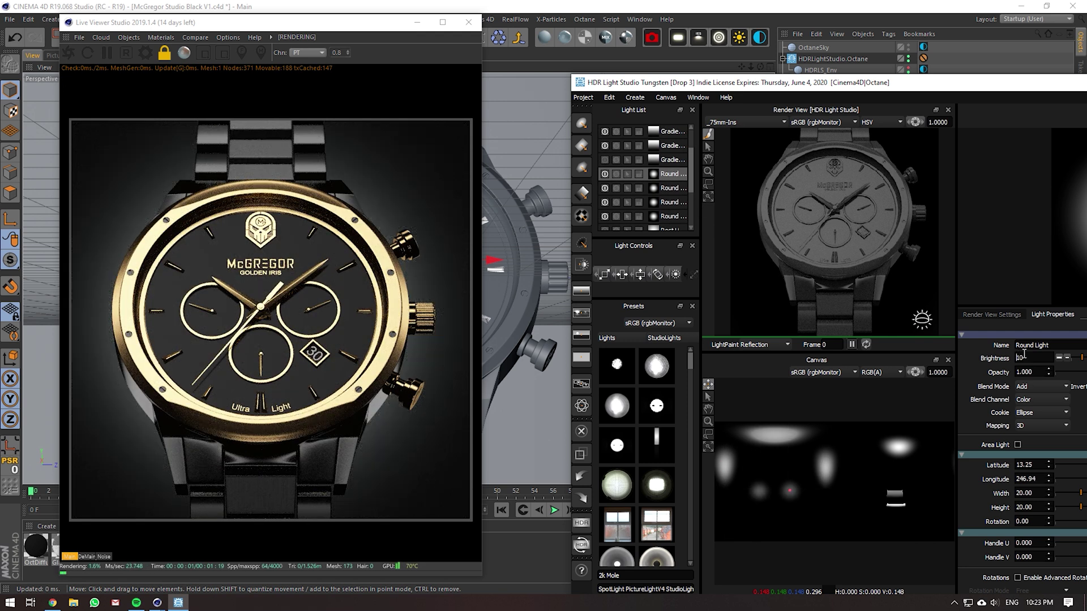
left_click(664, 192)
type("5")
key("Tab")
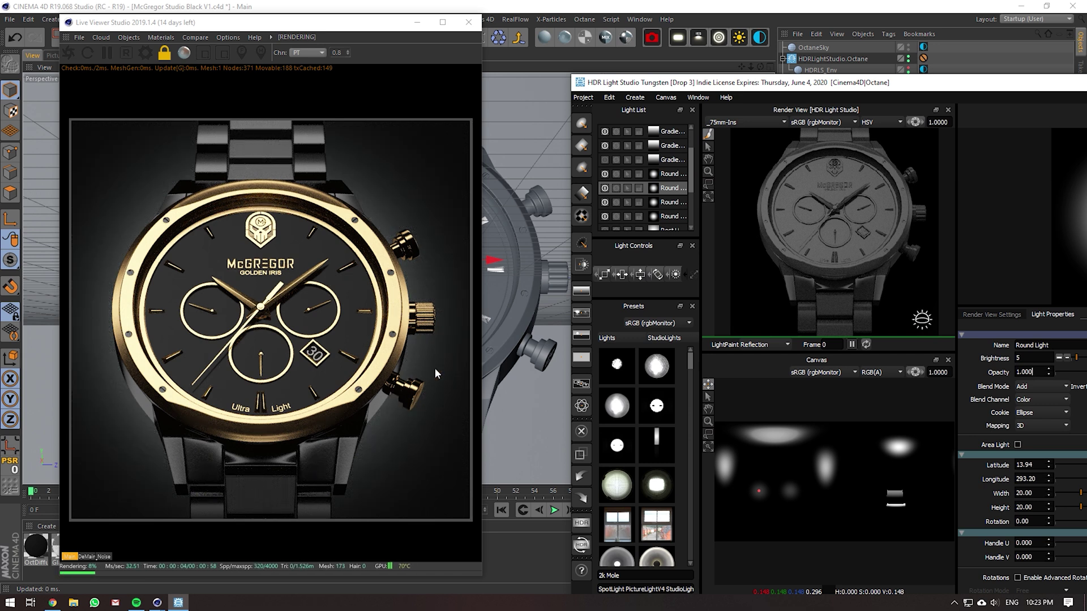
left_click(582, 146)
left_click(911, 254)
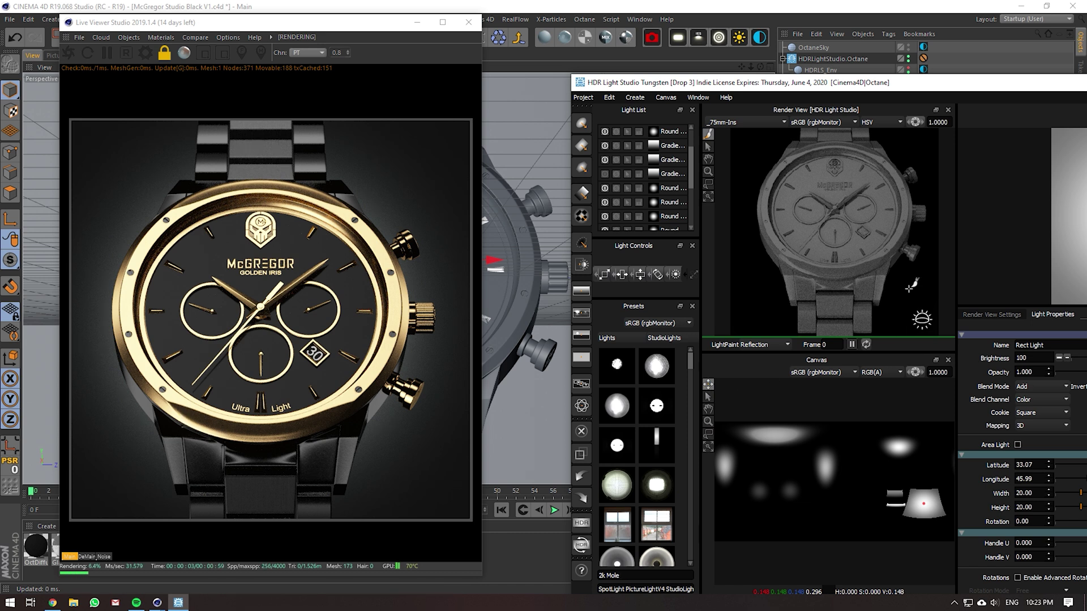
- LightPaint the Rect Light's reflection repeatedly until it settles at latitude 31.98, longitude 46.86
left_click(911, 256)
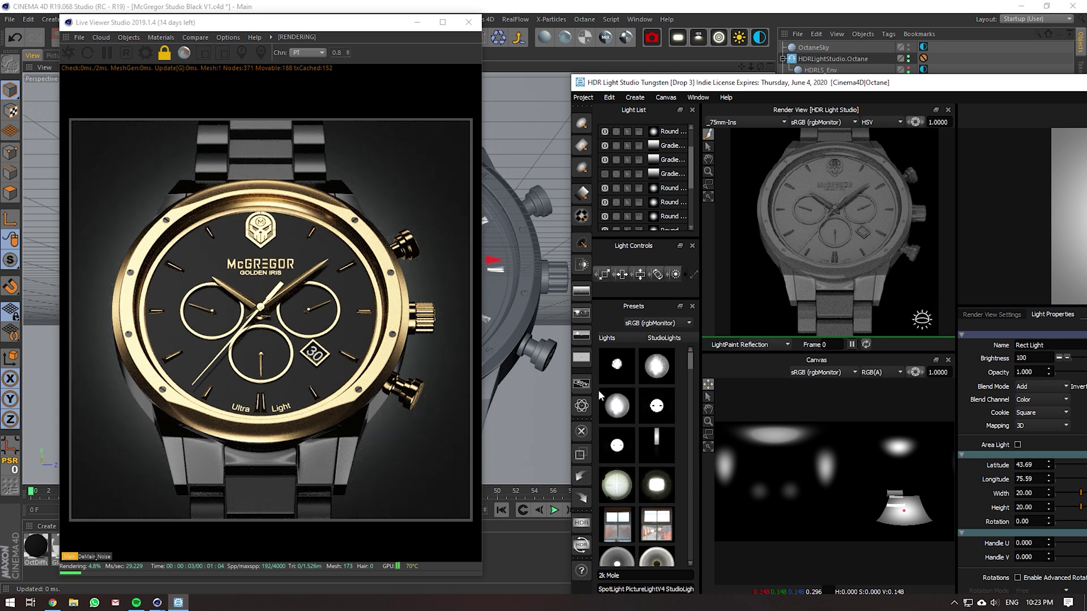
left_click(912, 256)
left_click(911, 255)
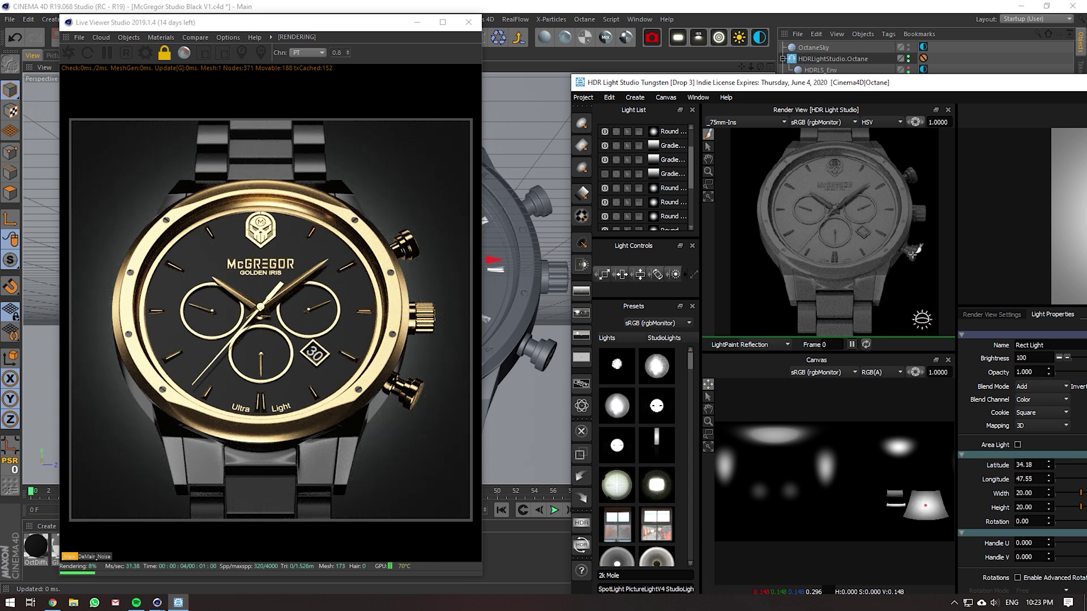
left_click(913, 256)
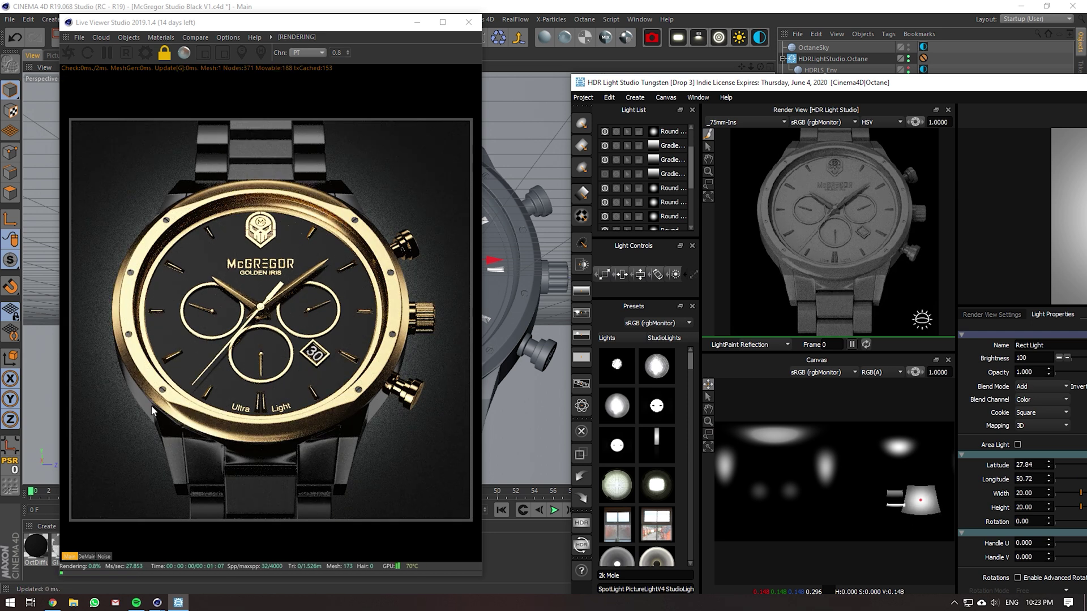
left_click(920, 251)
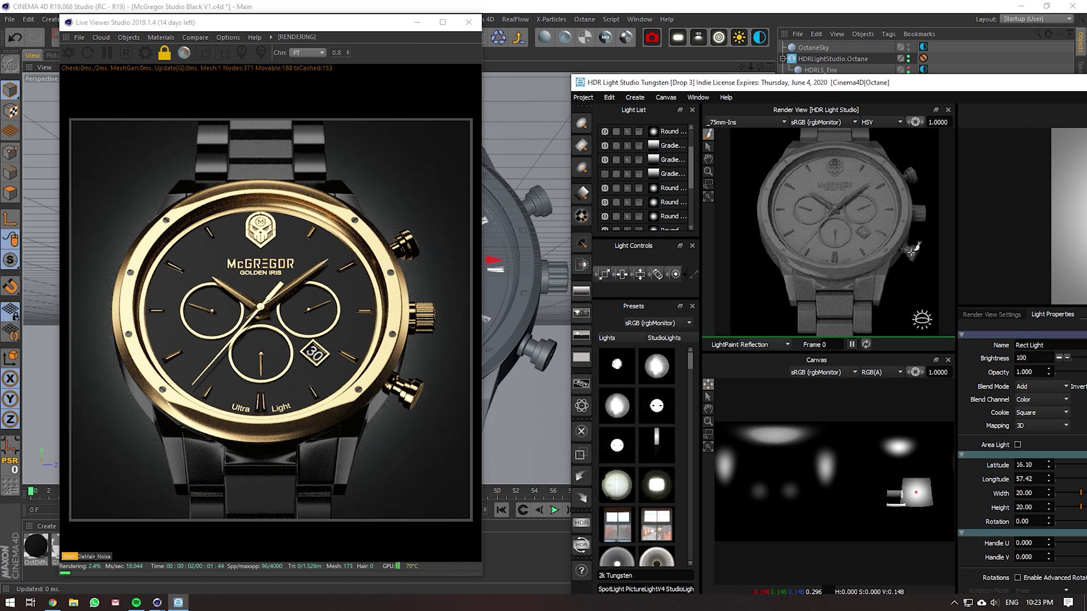
scroll(664, 199, "up", 1)
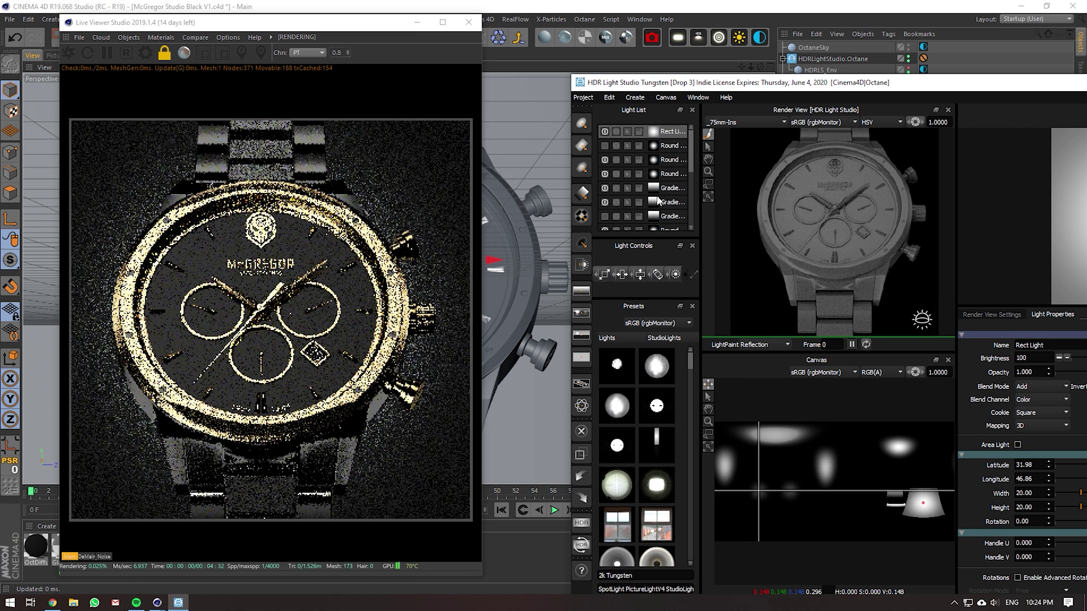
- Add a Dark Light, place it on the bezel, and size it 40 by 40
left_click(582, 244)
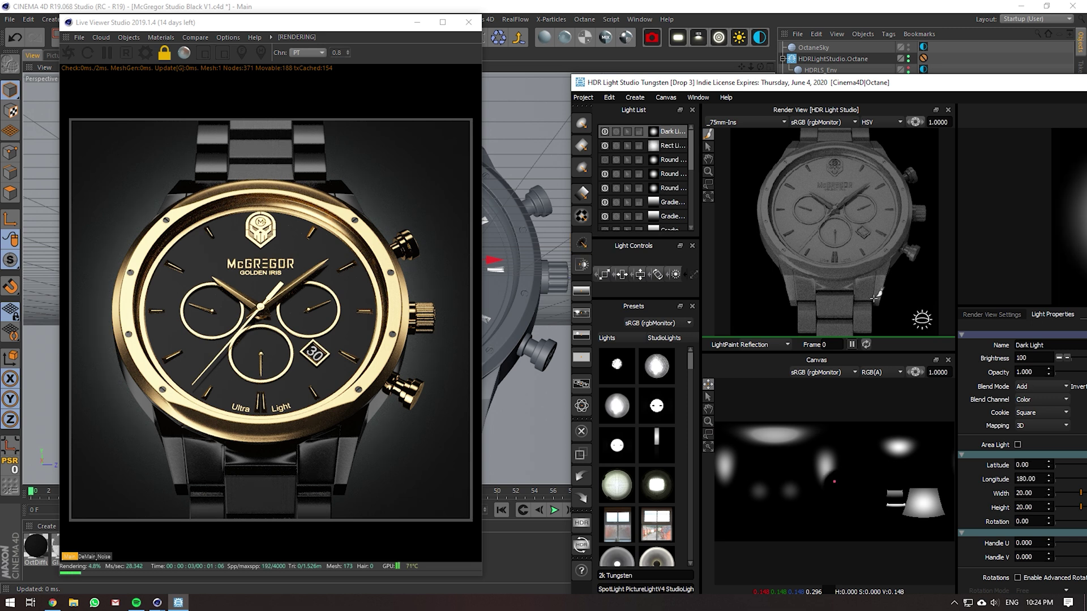
left_click(848, 485)
left_click_drag(848, 485, 911, 487)
left_click(786, 260)
left_click(791, 261)
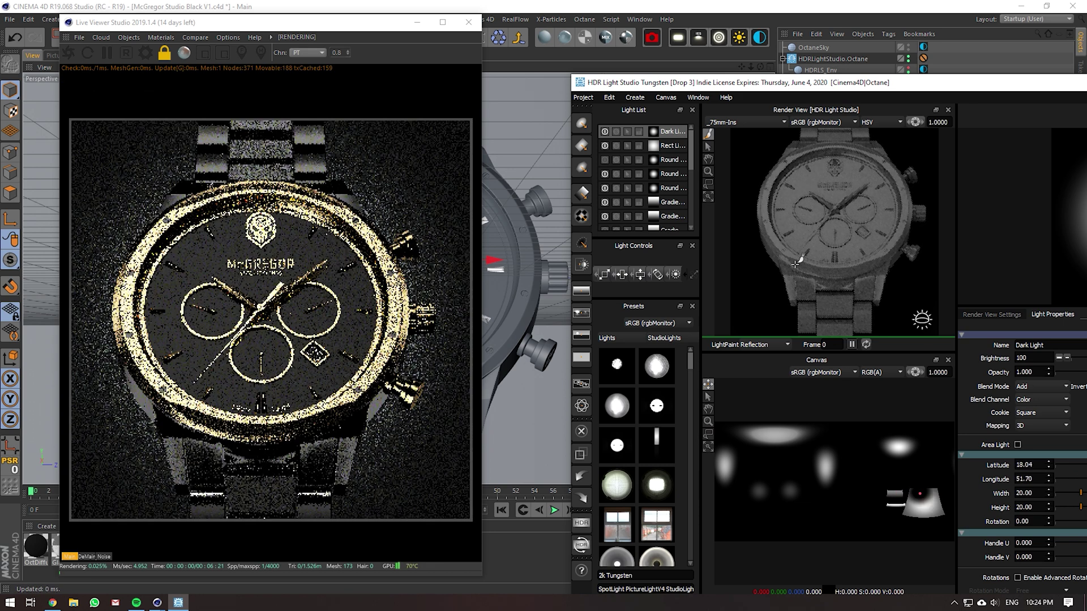
left_click(907, 440)
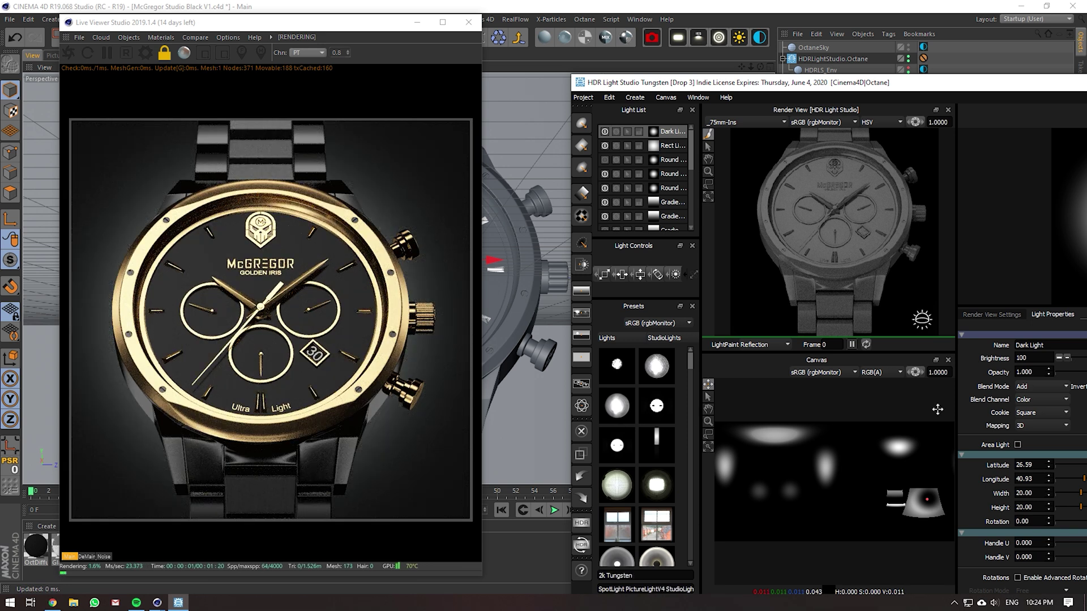
type("40")
left_click_drag(1033, 493, 1004, 507)
type("40")
key("Return")
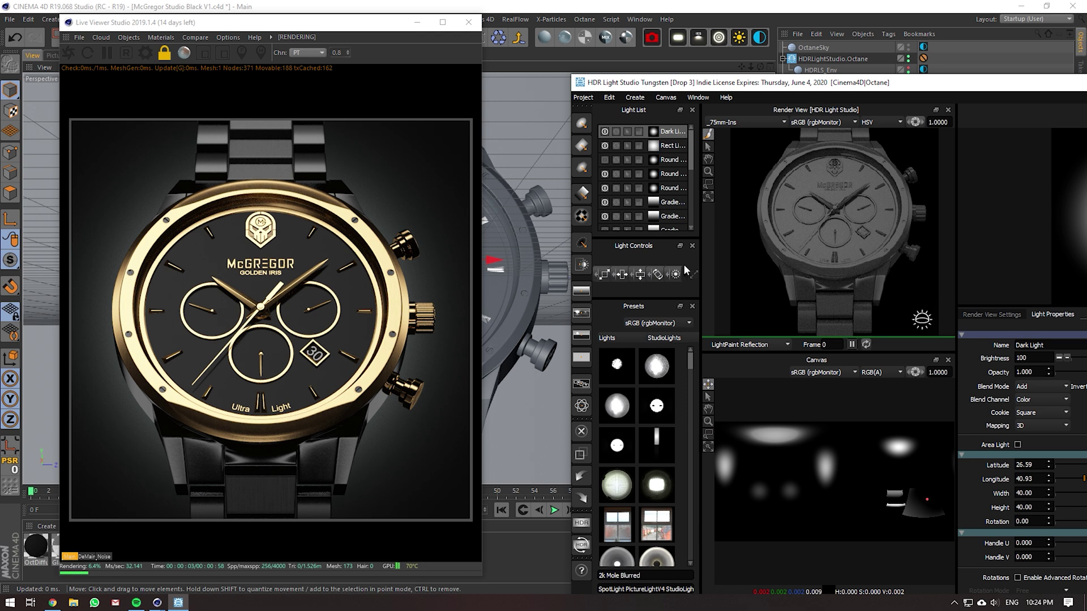
- Toggle the Dark Light off and on several times to compare the render
left_click(605, 132)
left_click(605, 132)
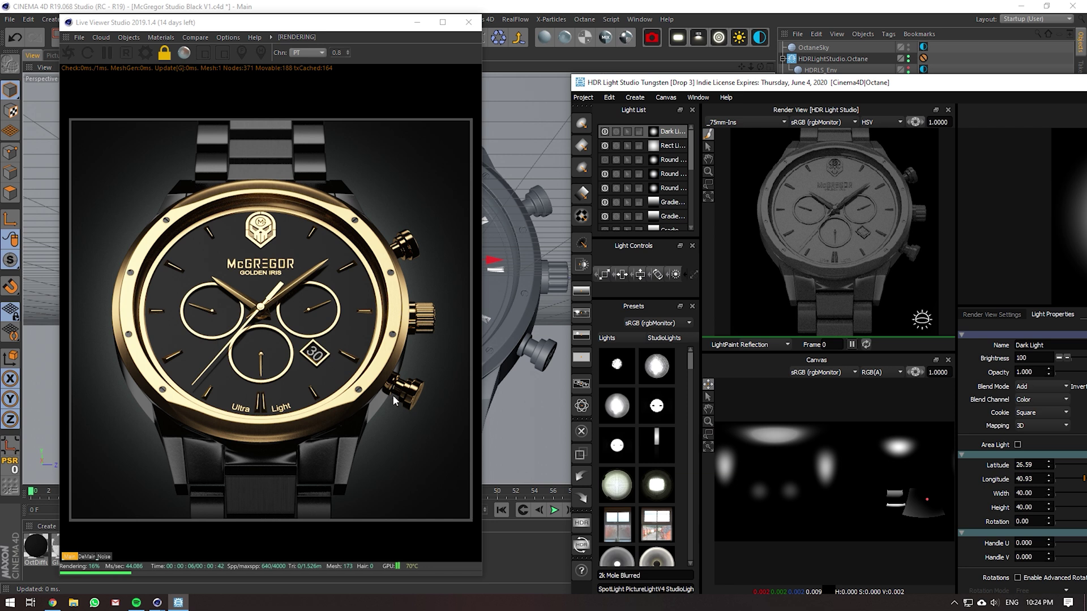
left_click(605, 131)
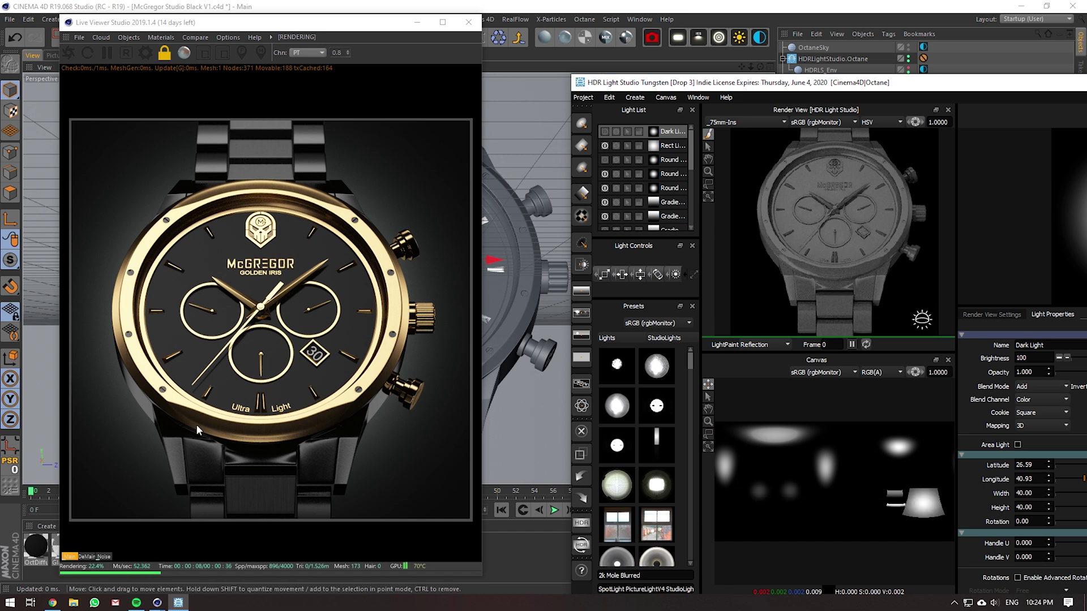
left_click(605, 131)
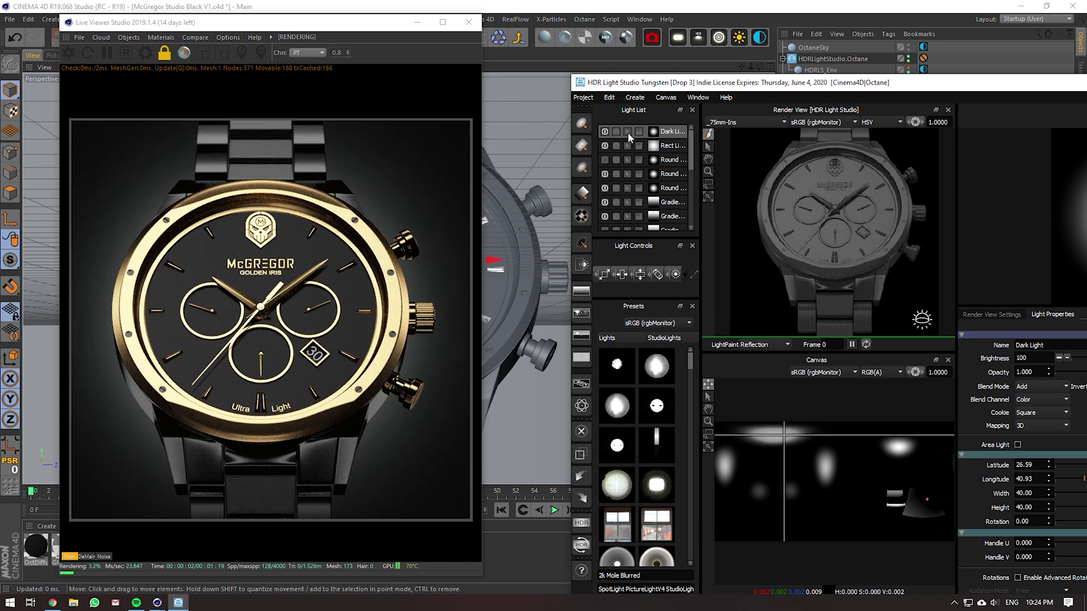
left_click(604, 131)
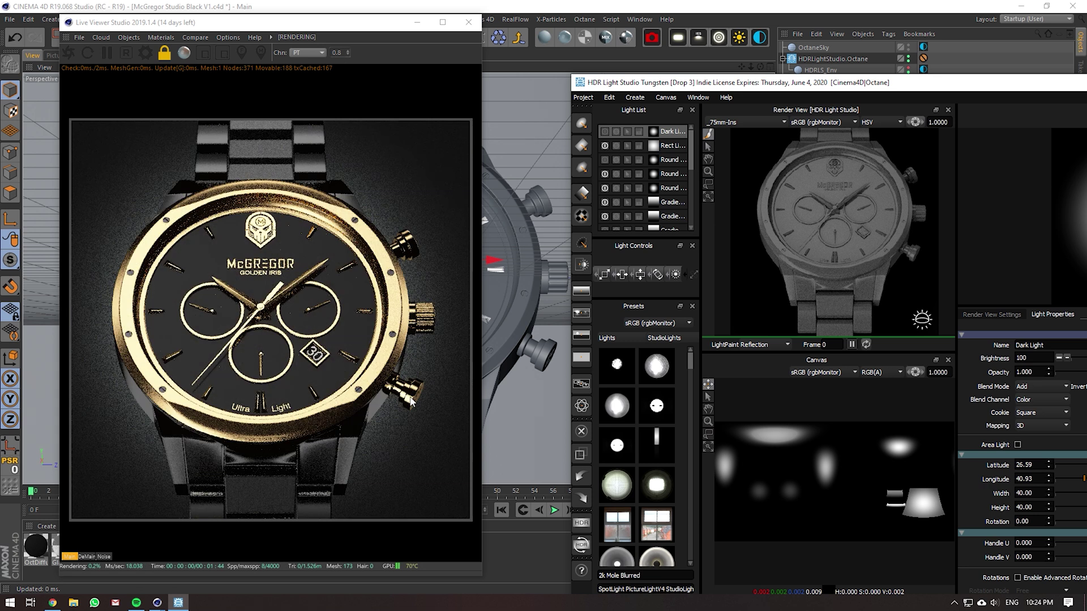
left_click(607, 132)
- Add another Rect Light at latitude 37.45, longitude 155.22 and compare with the first hidden
left_click(583, 143)
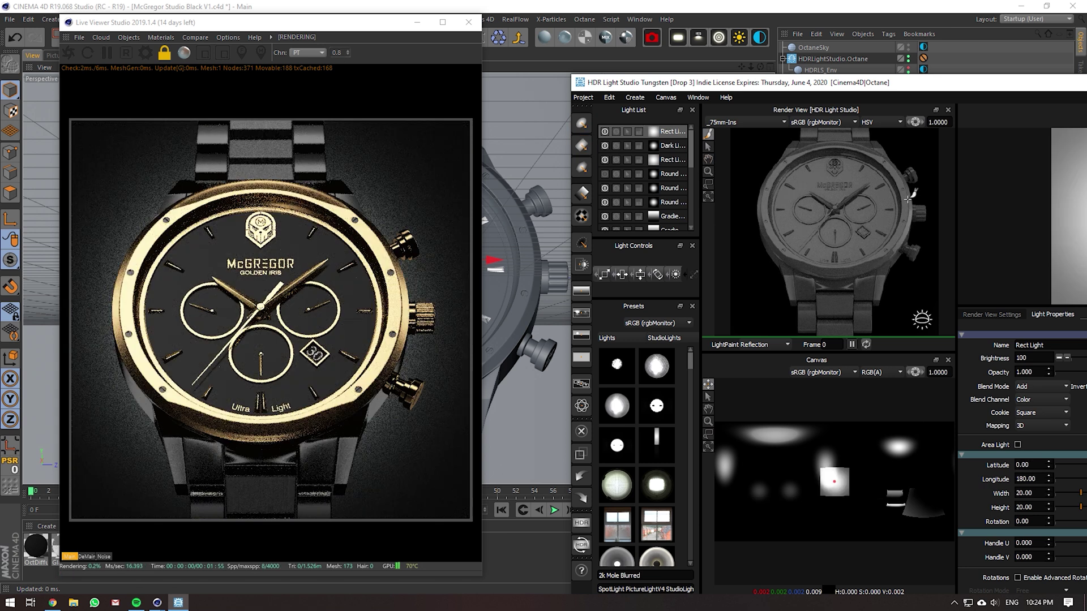
left_click(919, 176)
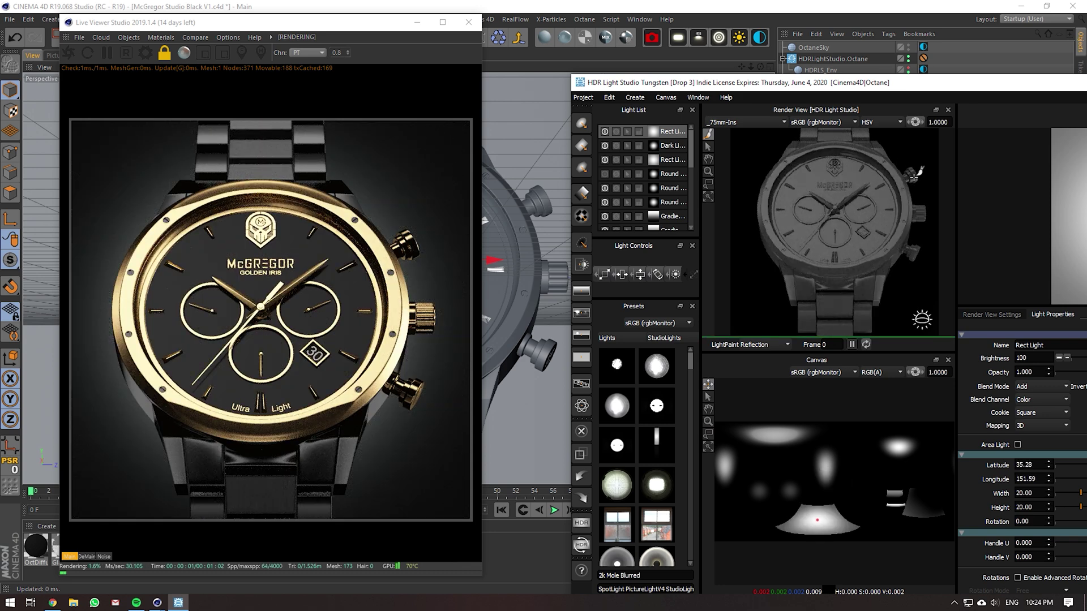
left_click(914, 175)
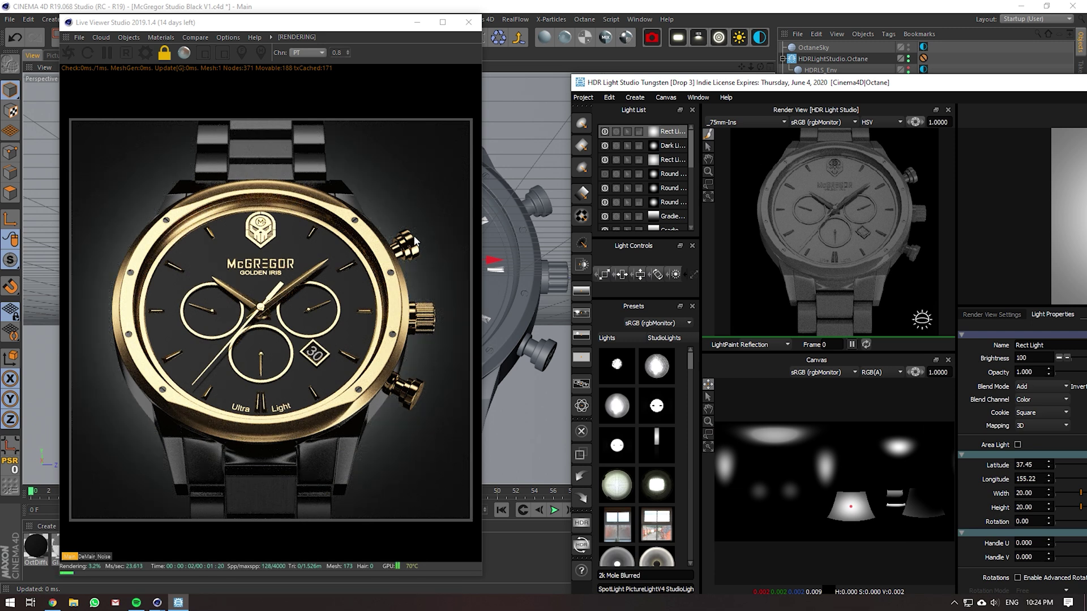
left_click(605, 132)
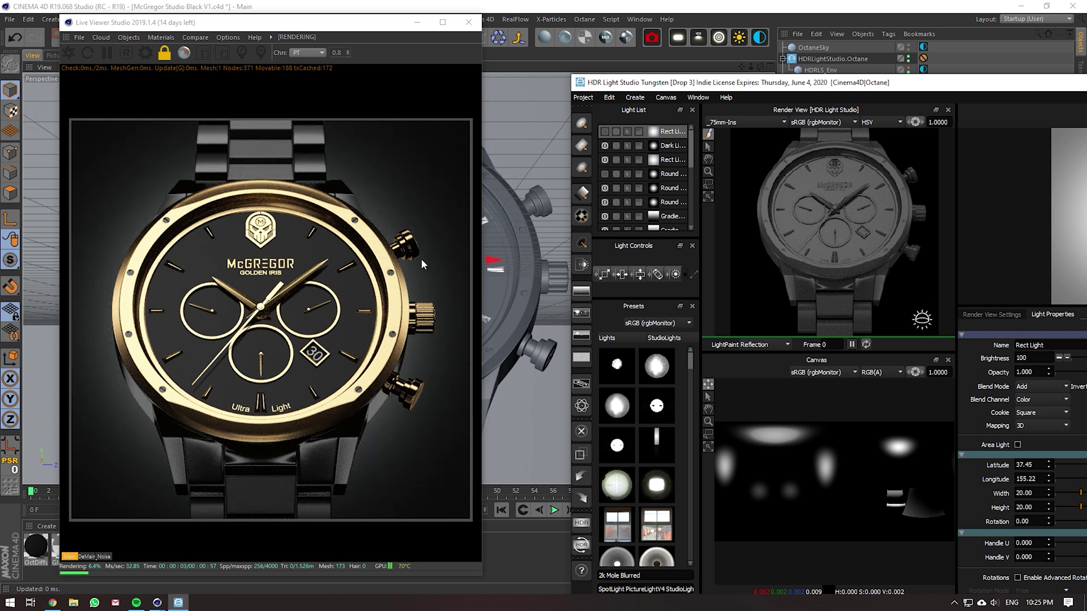
left_click(605, 132)
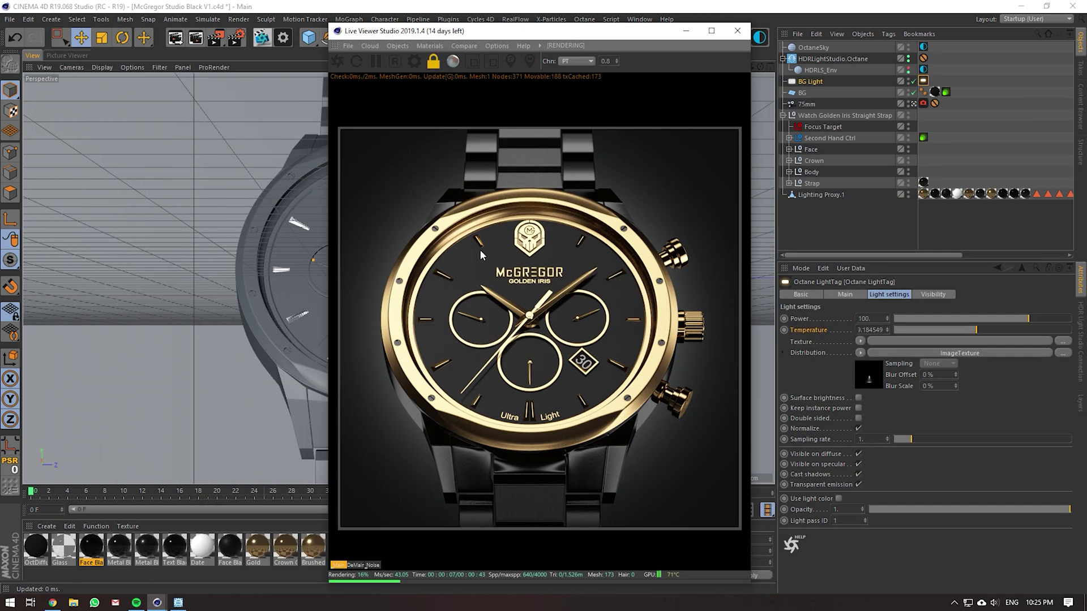
right_click(464, 246)
- Open the watch face's Face Black material in the Material Editor at its roughness settings
left_click(476, 274)
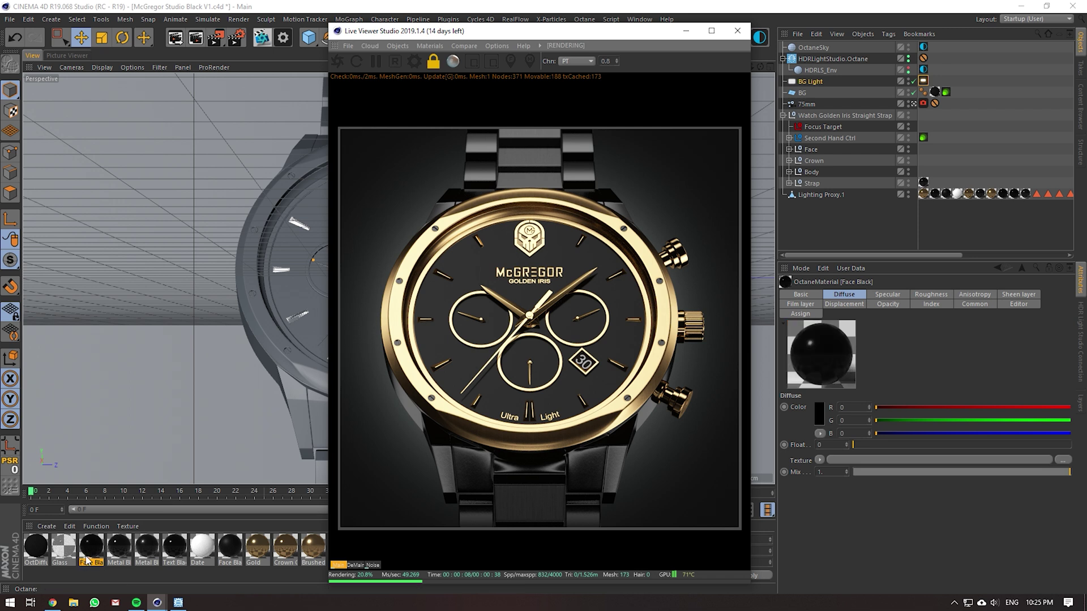
double_click(91, 546)
left_click_drag(336, 82, 190, 101)
left_click(58, 282)
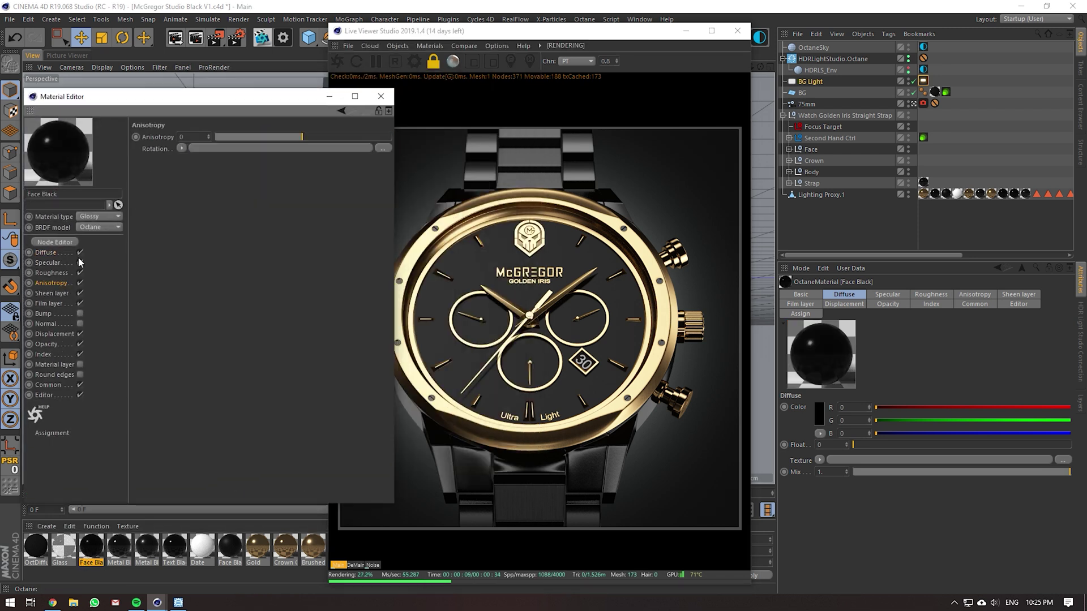
left_click(49, 277)
- Test a higher roughness, restore it to 0.05, and close the editor
right_click(185, 176)
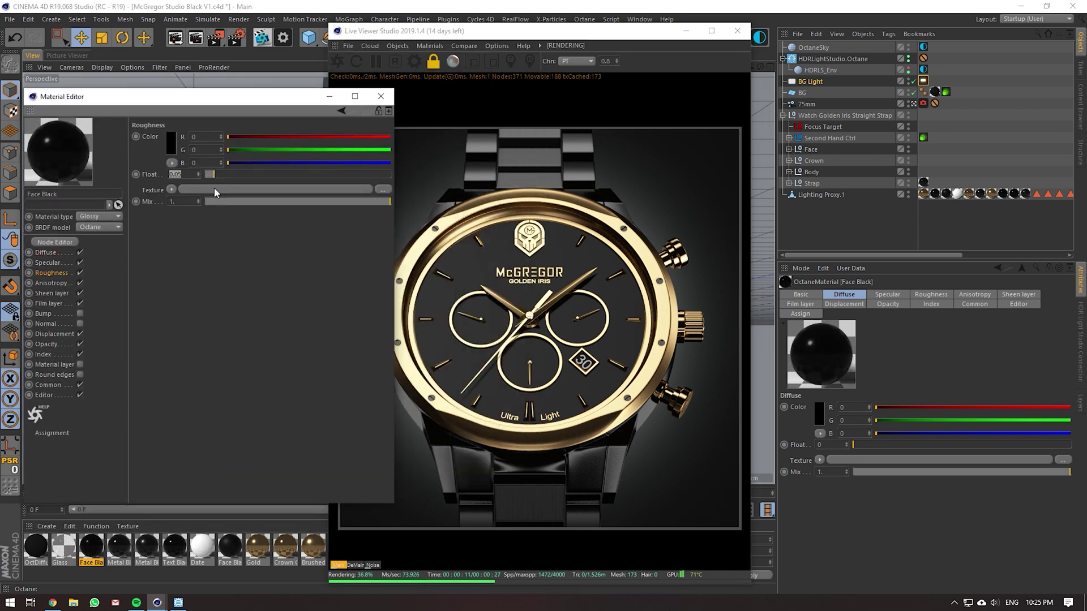
mouse_move(215, 175)
left_mouse_down()
mouse_move(264, 167)
mouse_move(223, 173)
left_mouse_up()
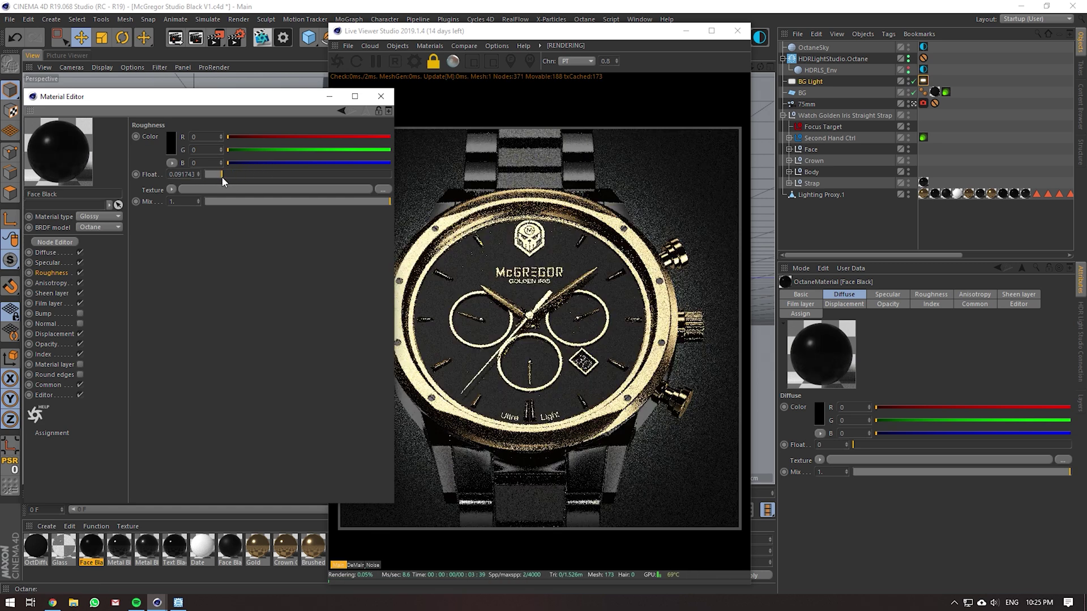
left_click(196, 205)
left_click(61, 252)
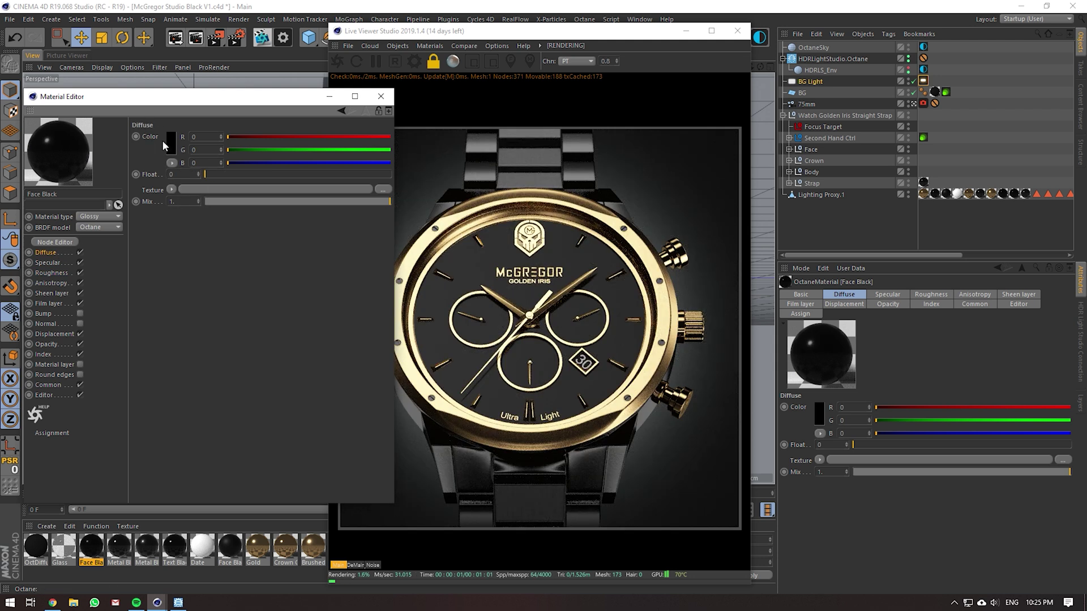
left_click(381, 96)
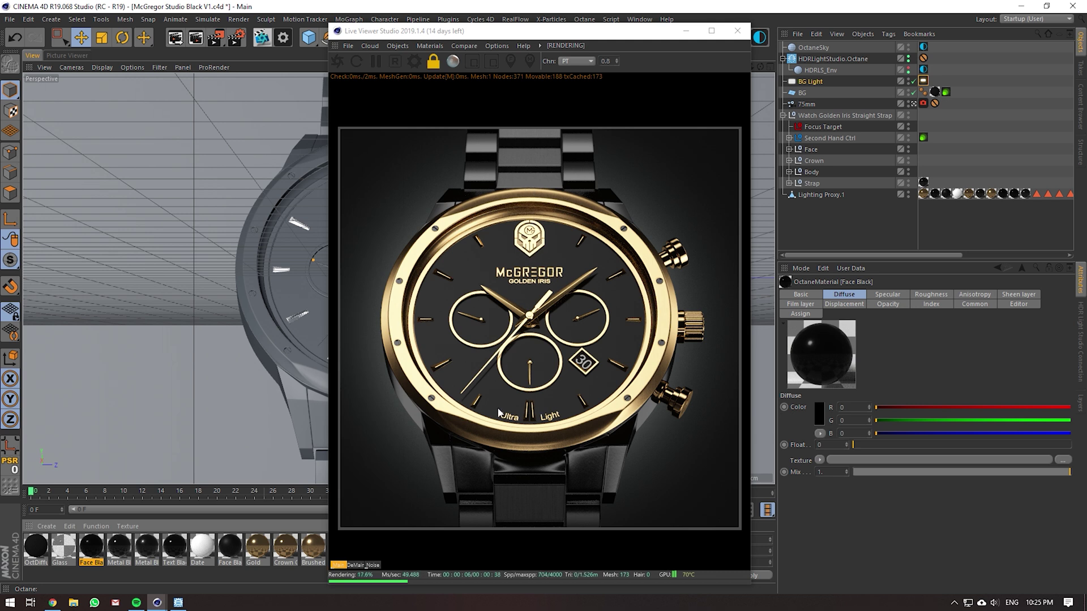
- Expand Body, make the Glass visible in the render, and save the scene
left_click(789, 171)
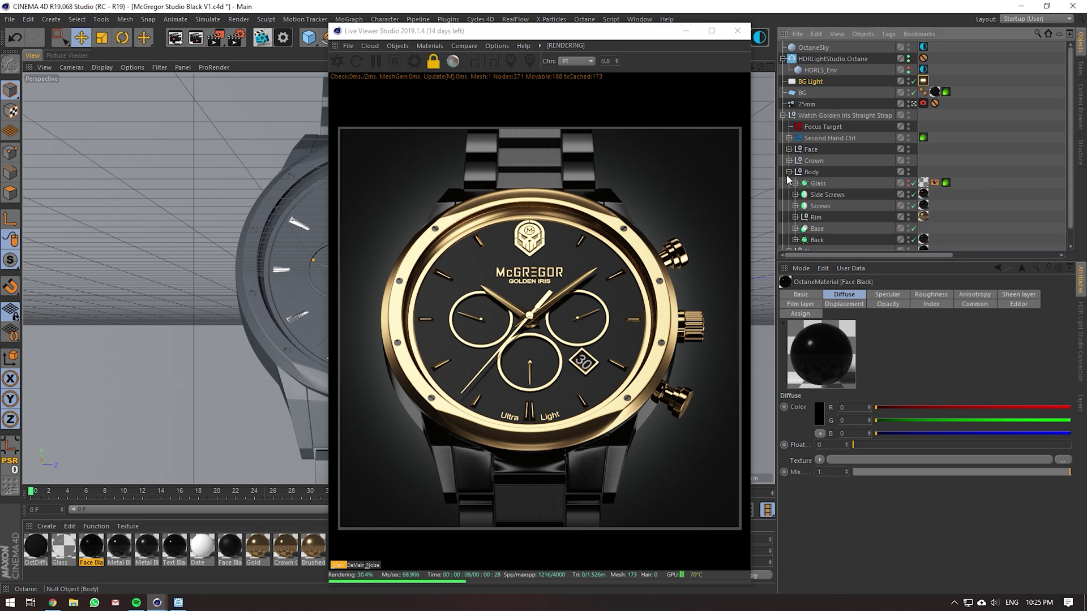
left_click(909, 183, "alt")
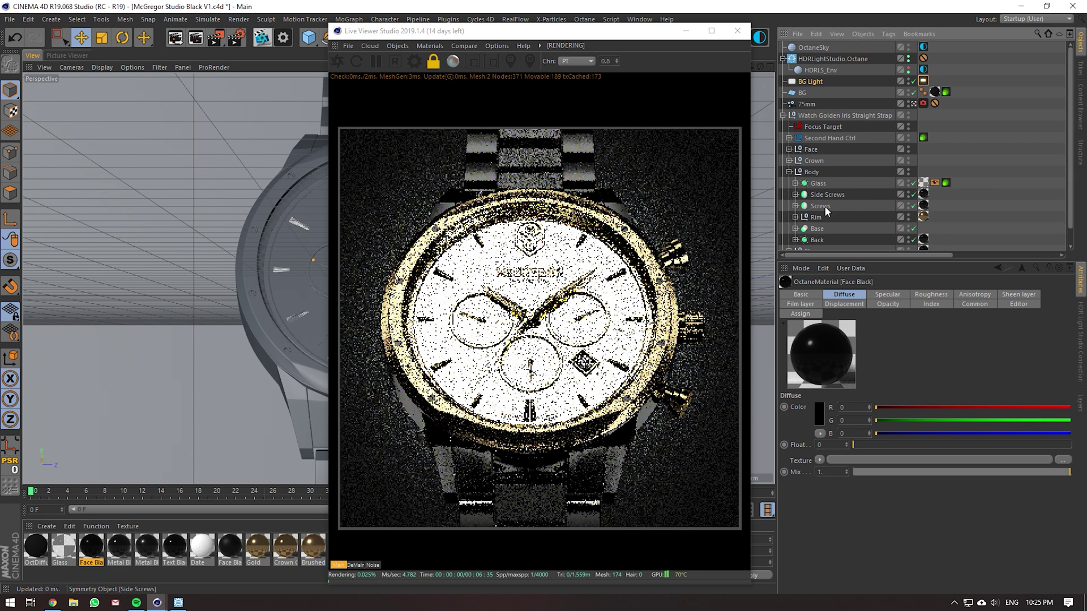
left_click(543, 294)
key("ctrl+s")
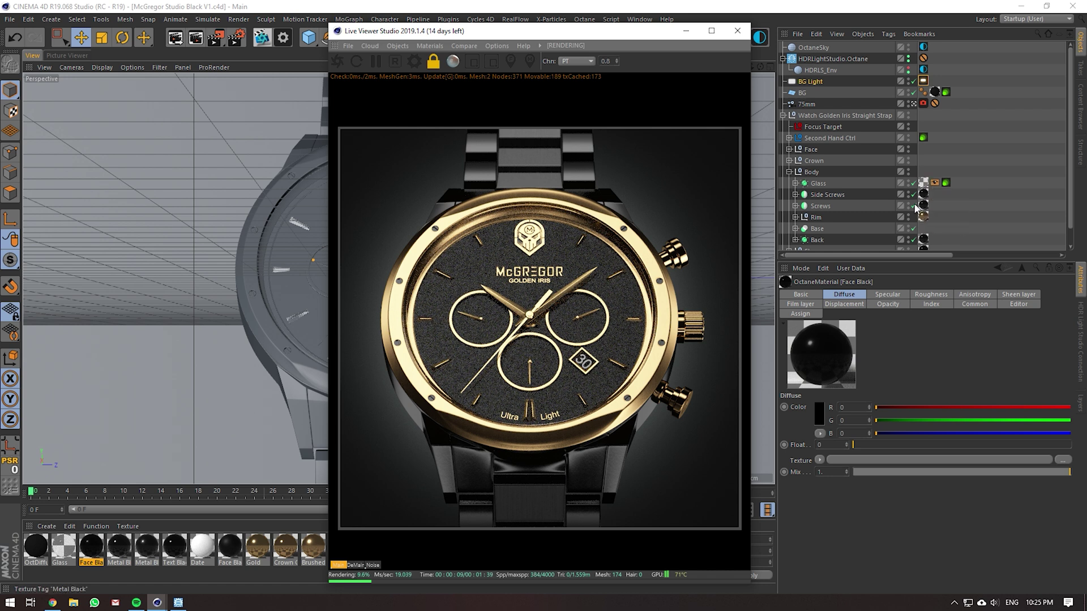
- Hide the Glass again and collapse the Body and watch hierarchy
left_click(909, 185)
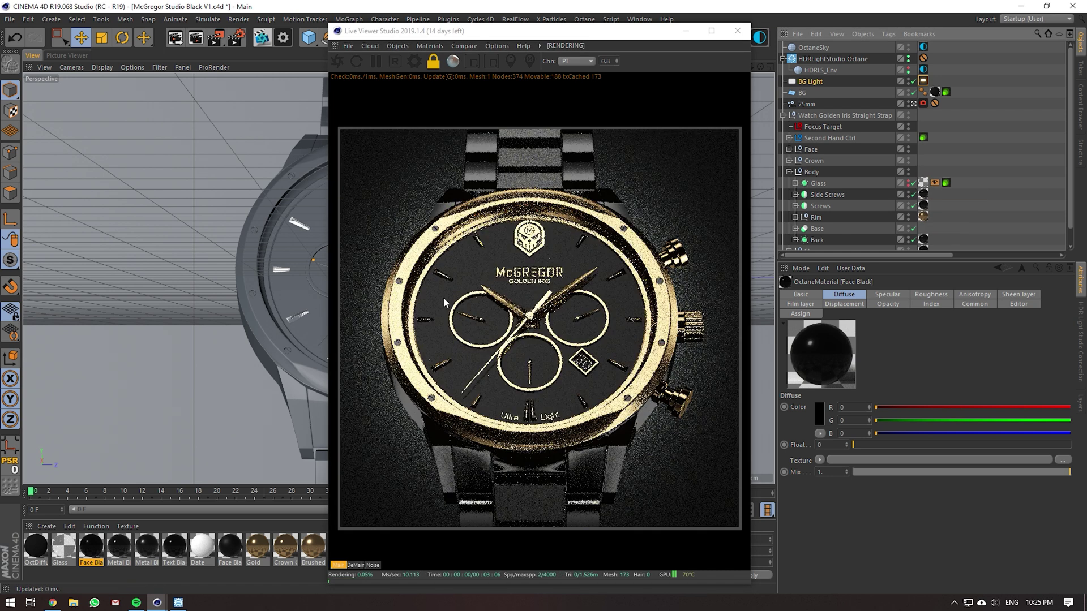
left_click_drag(557, 39, 459, 29)
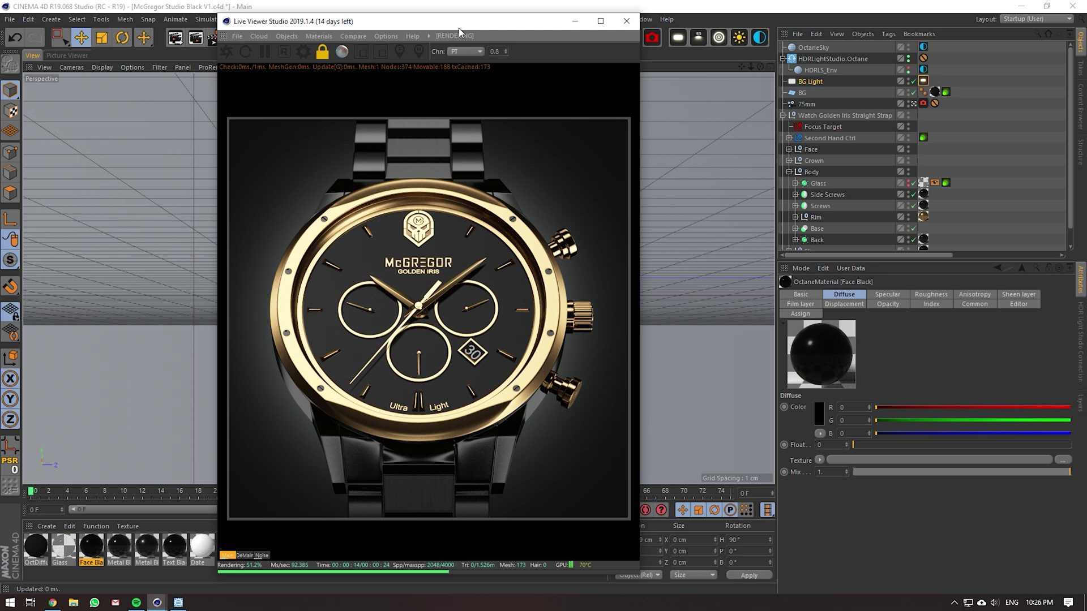
left_click(789, 172)
left_click(784, 115)
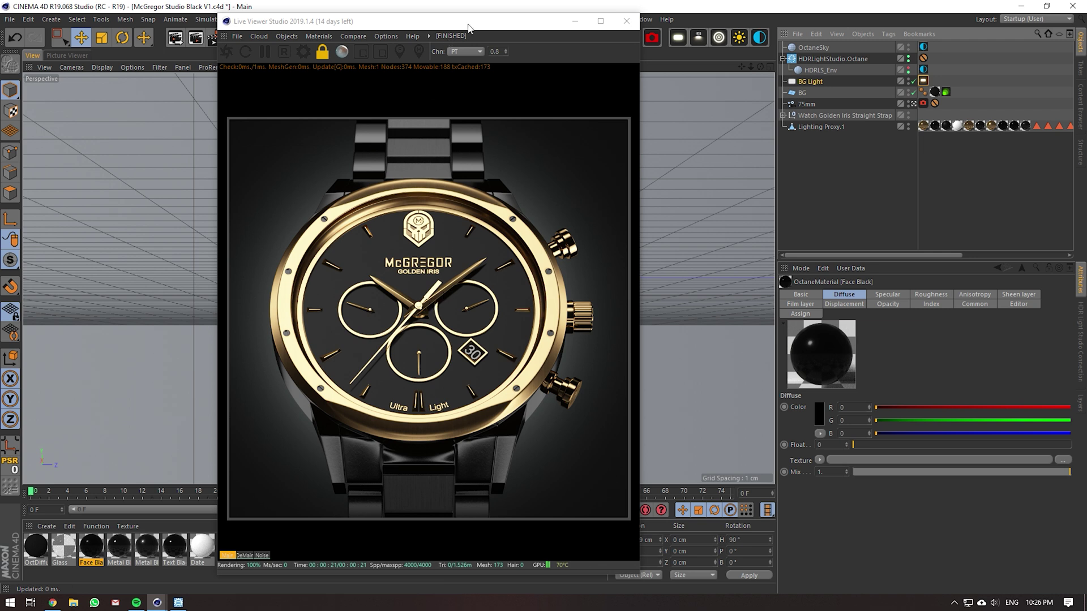
left_click_drag(470, 22, 370, 42)
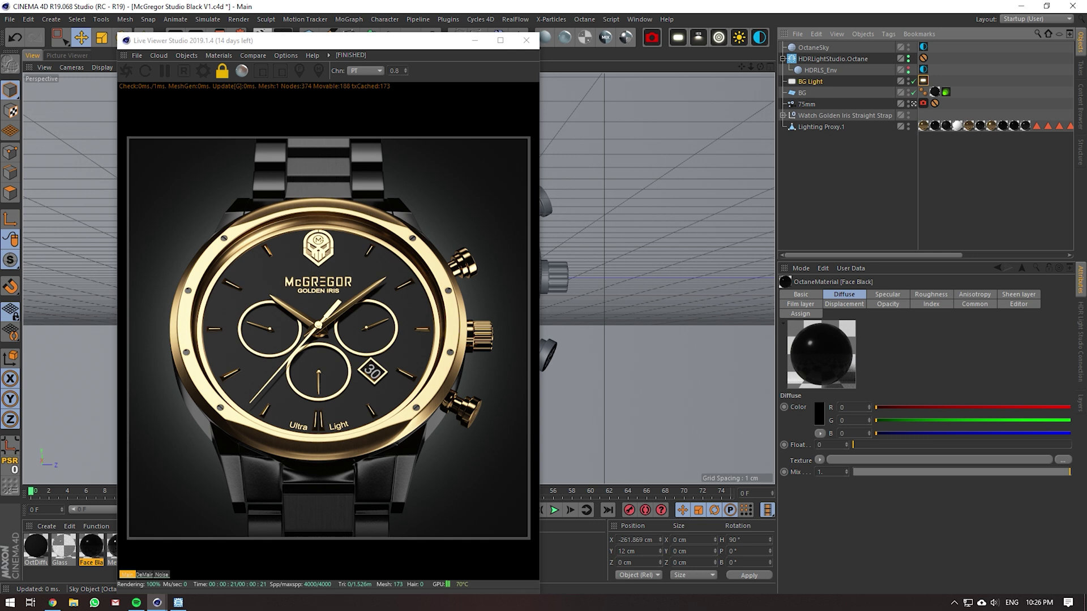
- Add a Round Light on the canvas with width 5 and brightness 50
left_click(178, 603)
left_click(595, 113)
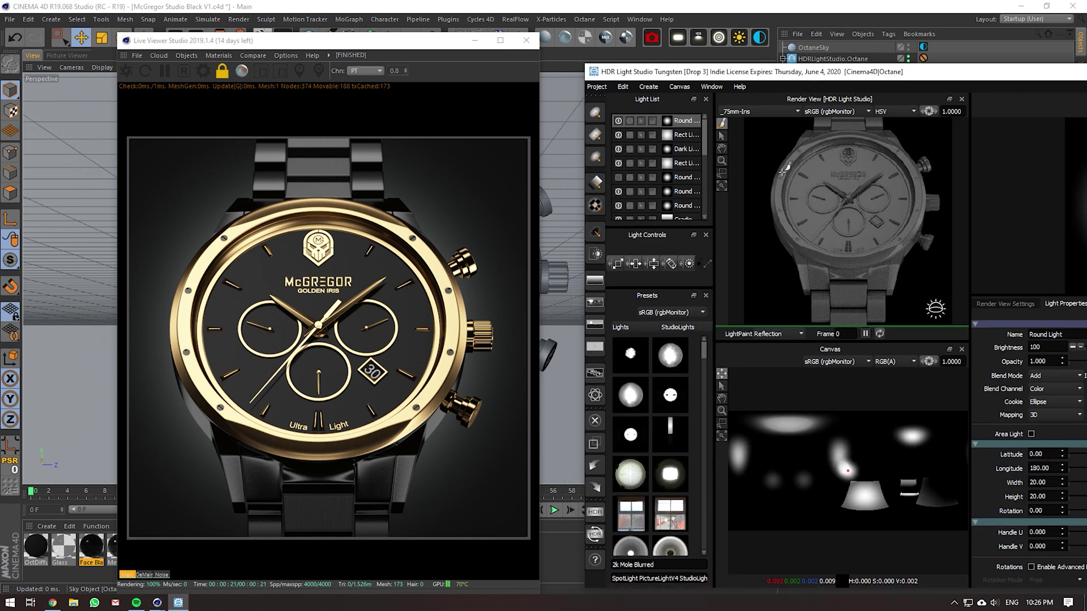
left_click(857, 196)
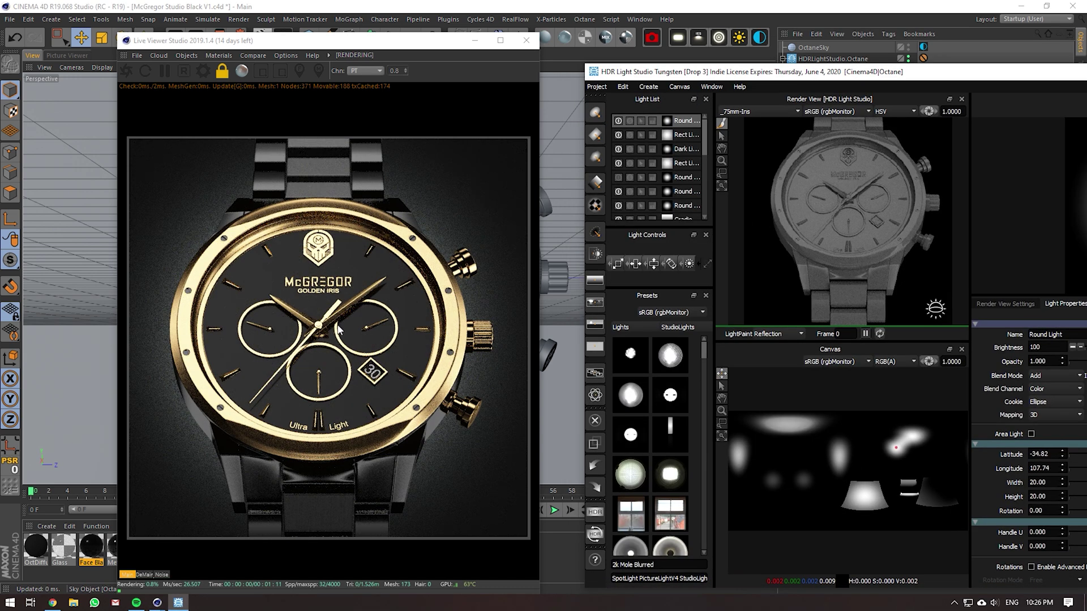
left_click(1047, 483)
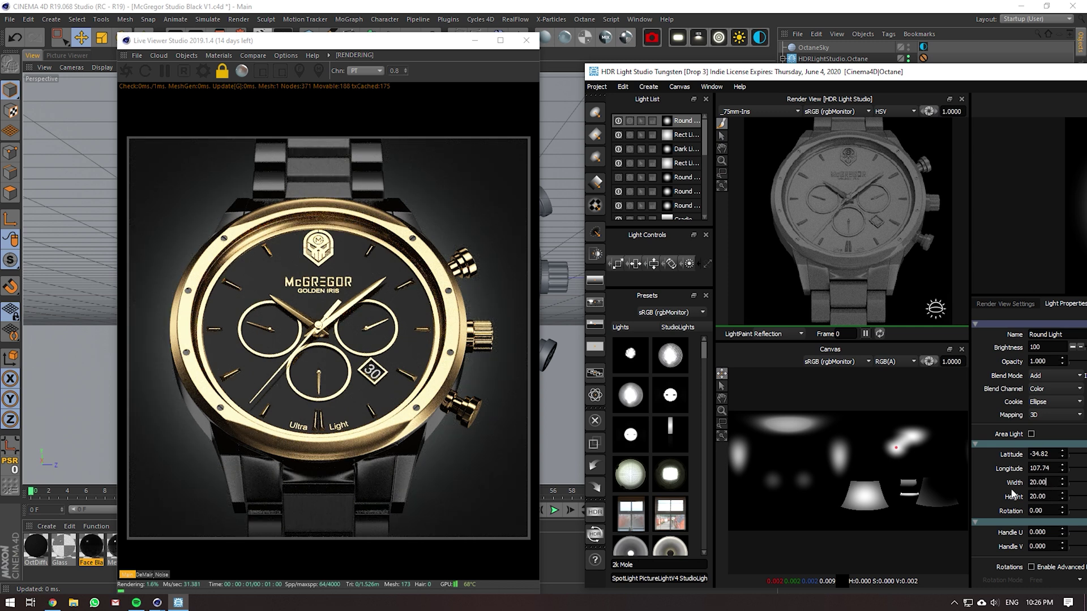
key("BackSpace")
key("BackSpace")
key("BackSpace")
key("BackSpace")
key("BackSpace")
type("5")
key("Return")
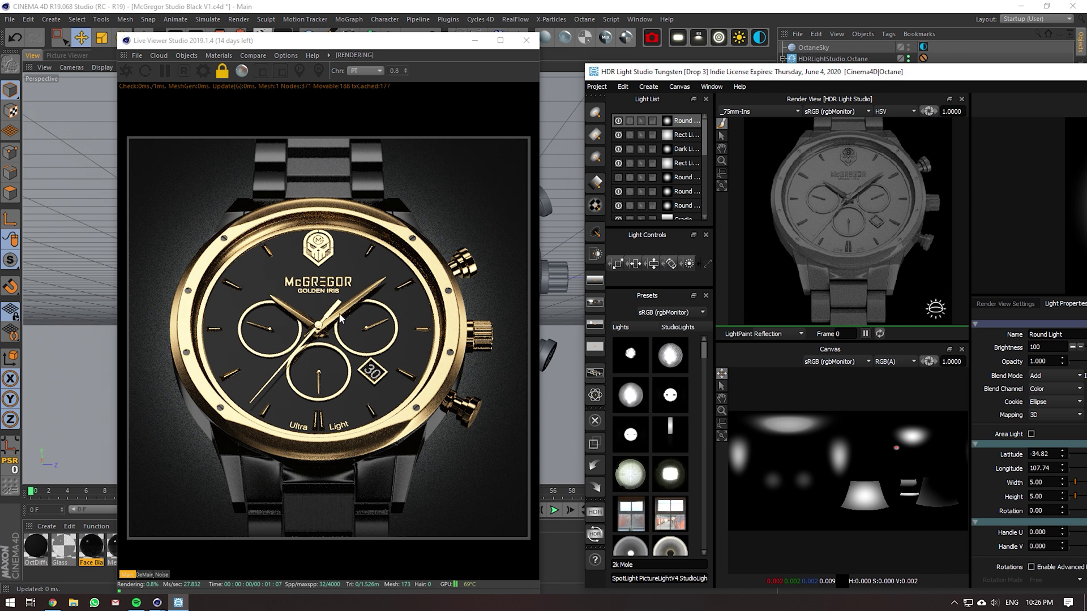
double_click(1036, 347)
type("50")
key("Return")
- Duplicate the Round Light and move the copy lower to latitude -70.04, longitude 117.49
left_click(685, 126)
right_click(685, 126)
left_click(718, 135)
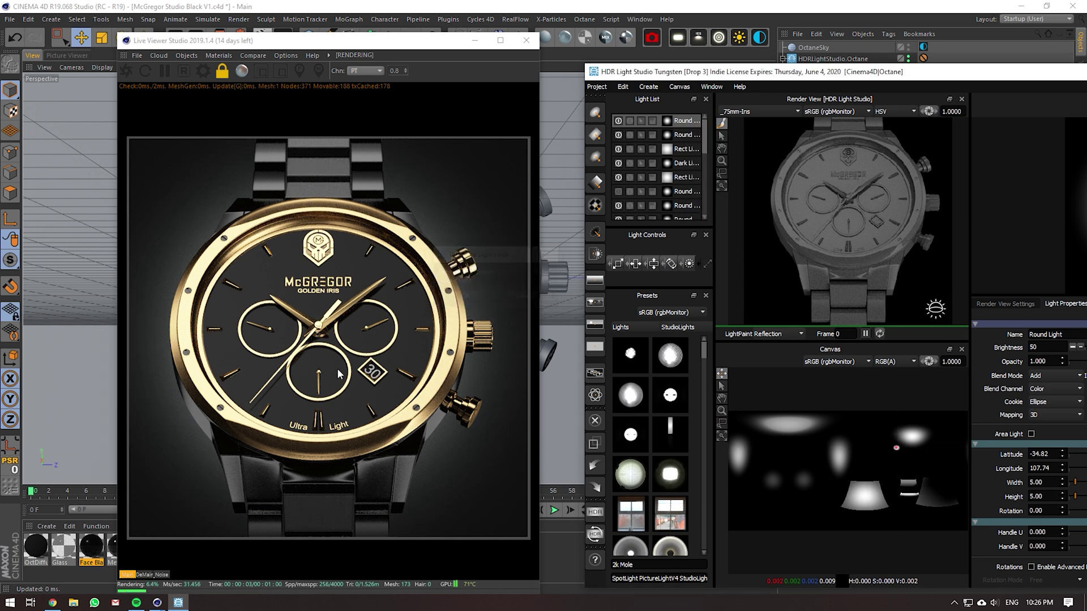
left_click_drag(833, 205, 845, 192)
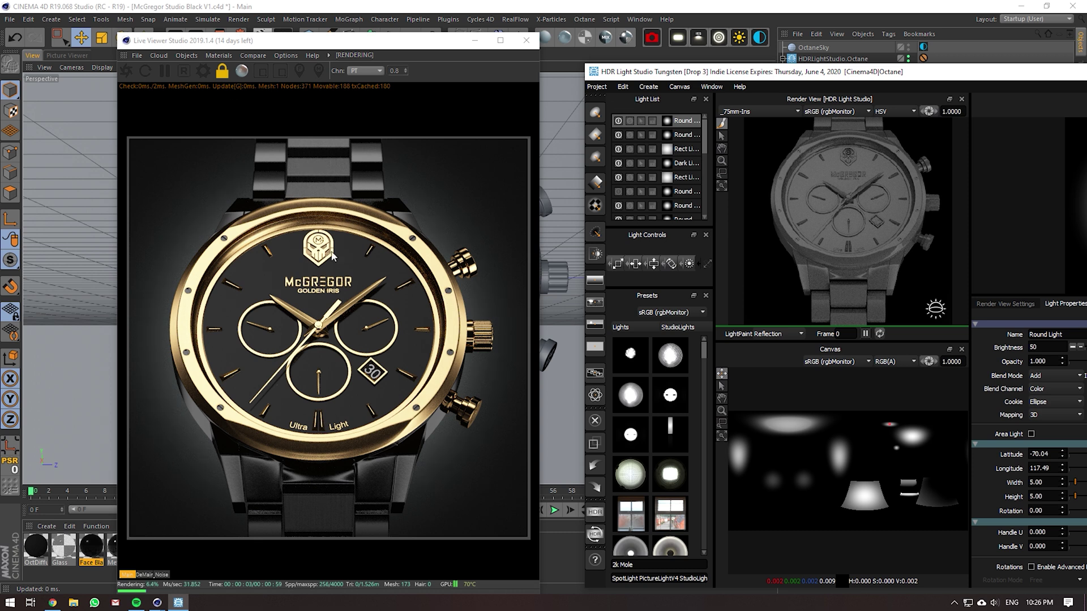
left_click(203, 73)
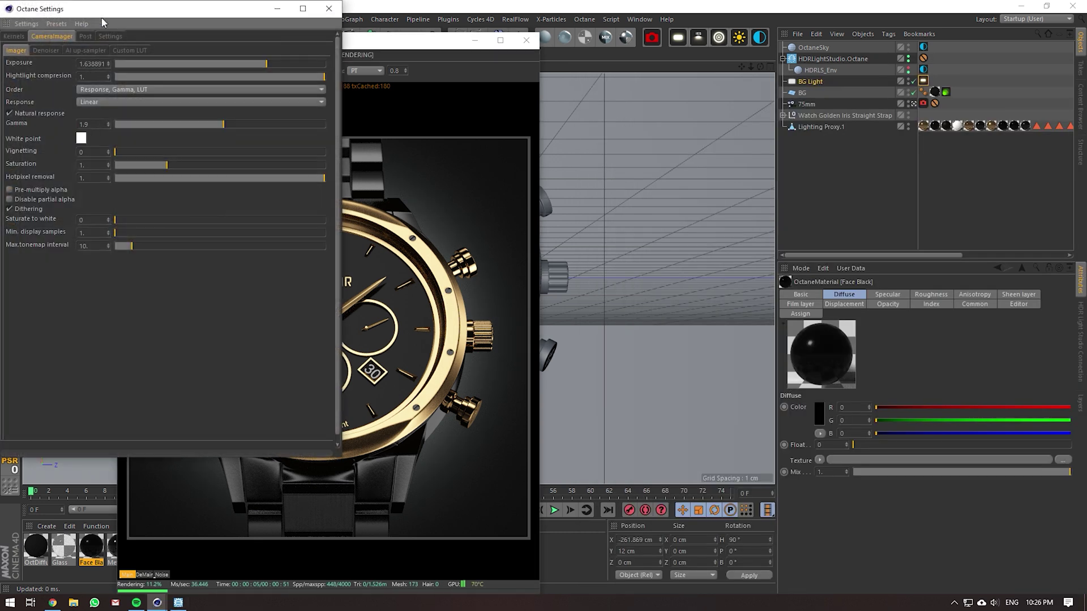
- Nudge the Pathtracing ray epsilon up and back to 0.000001, then close Octane Settings
left_click_drag(113, 9, 827, 144)
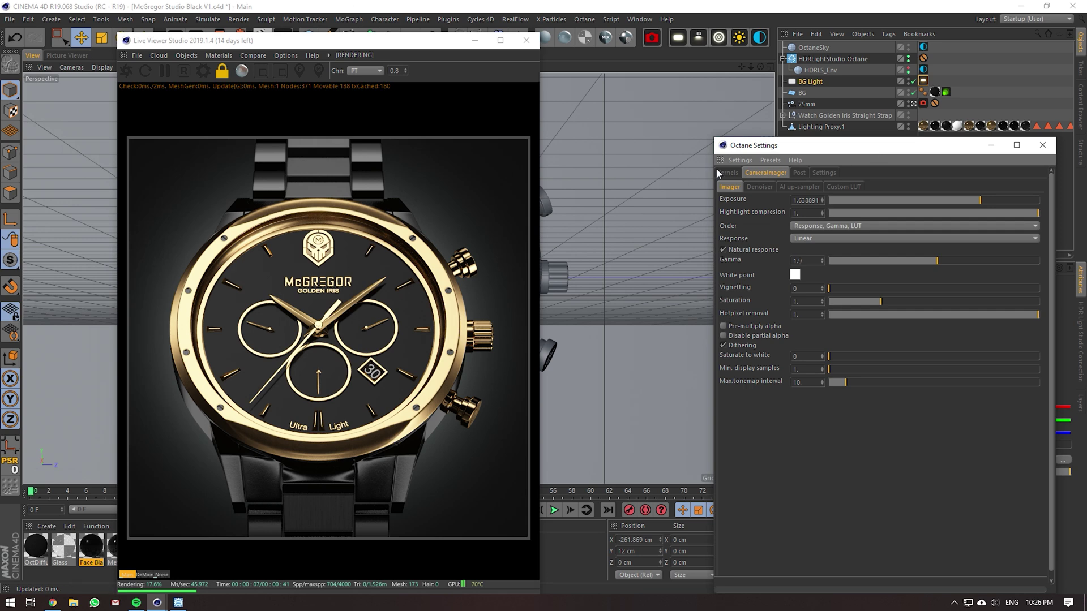
left_click(718, 173)
left_click(826, 250)
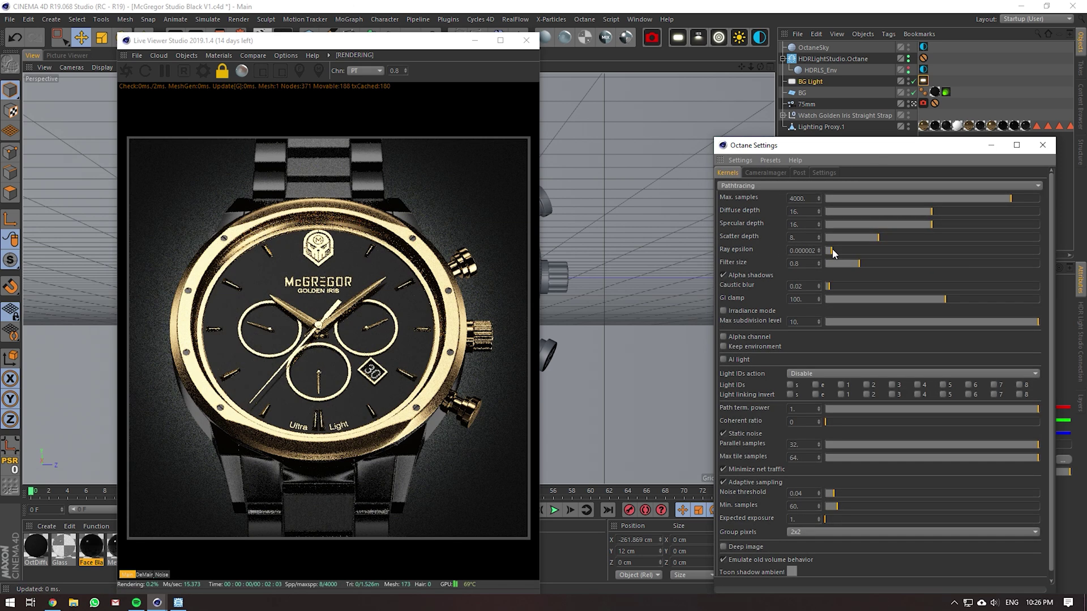
left_click(827, 250)
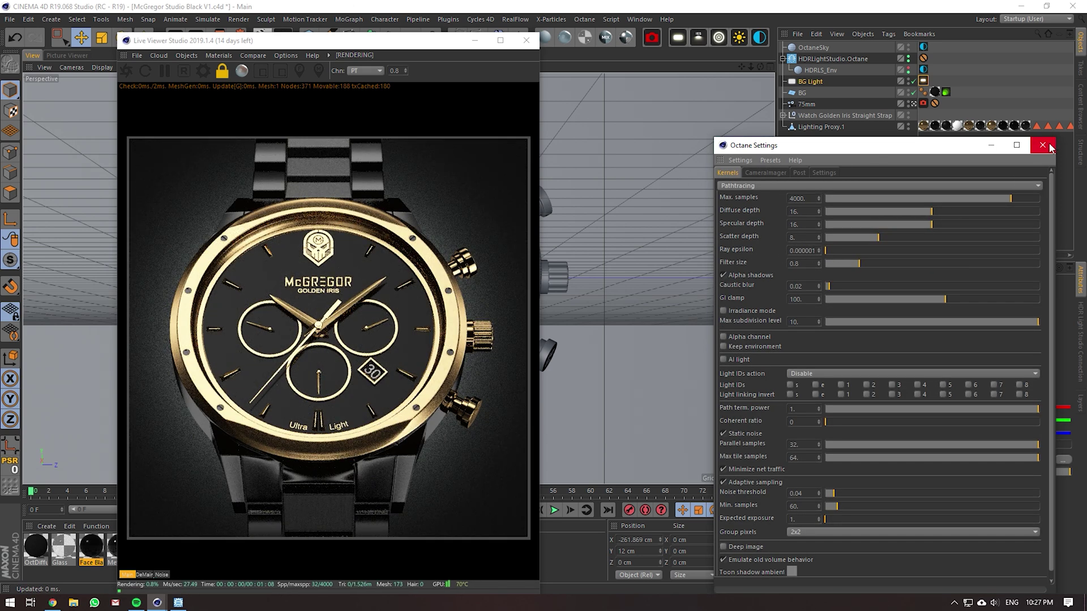
left_click(1043, 144)
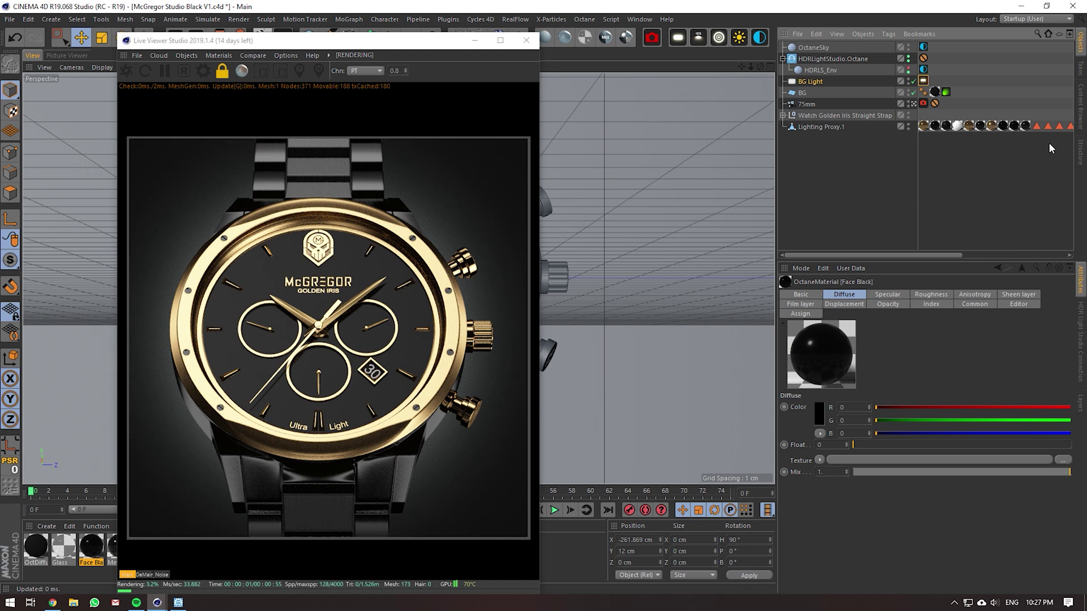